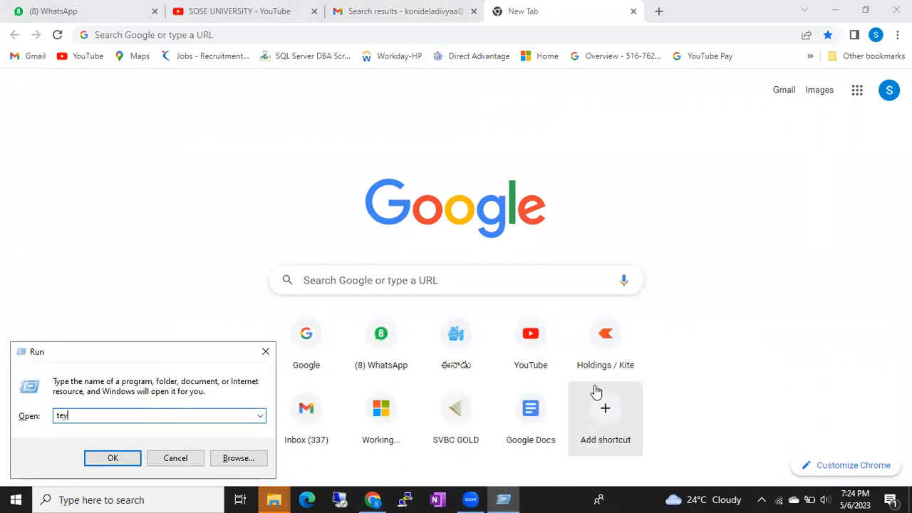
Run 'type' from the Run dialog and dismiss the 'cannot find' error to retry.
{"action": "key", "text": "Return"}
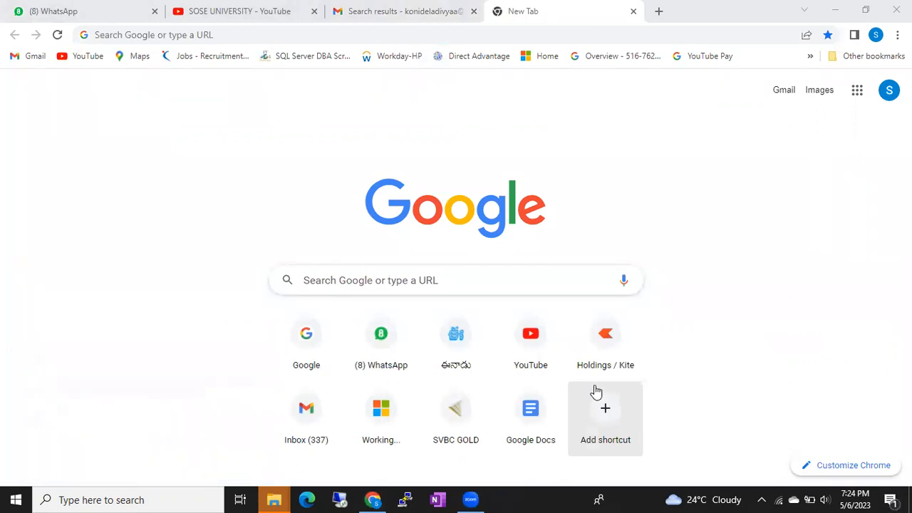
{"action": "key", "text": "Return"}
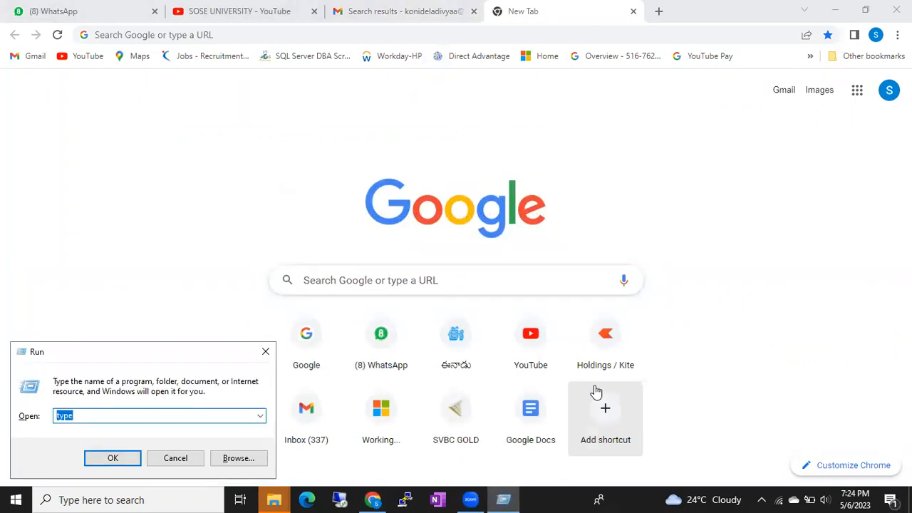
Launch Notepad and type 'Patch sql server 2022 using command prompt' as the first line.
{"action": "type", "text": "notepad"}
{"action": "key", "text": "Return"}
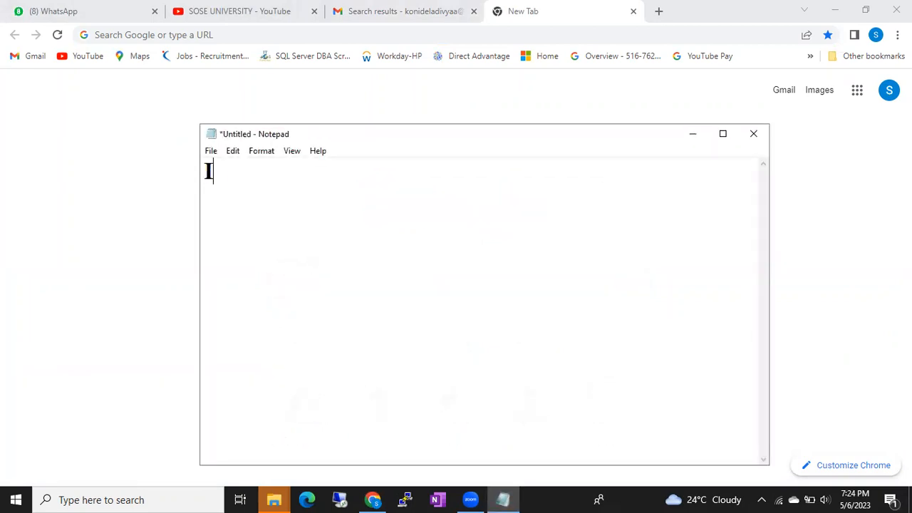
{"action": "type", "text": "Patch sql server 2"}
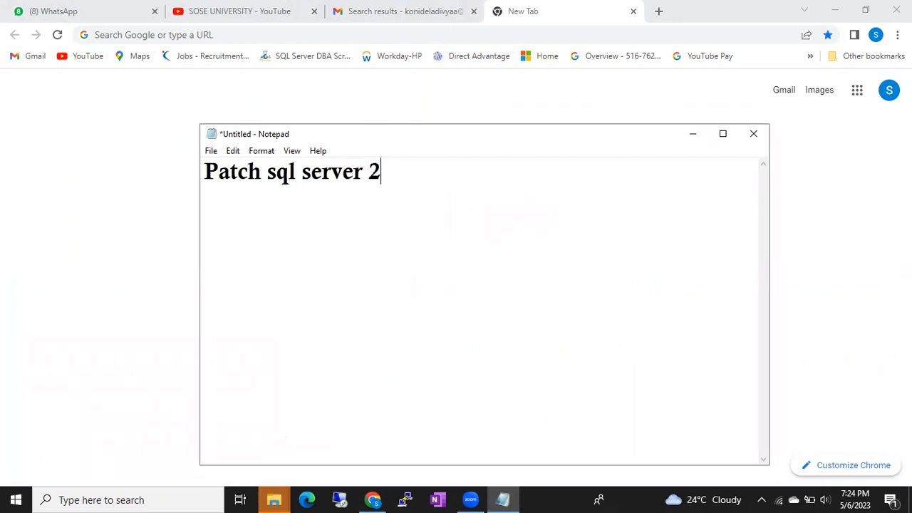
{"action": "type", "text": "022 using com"}
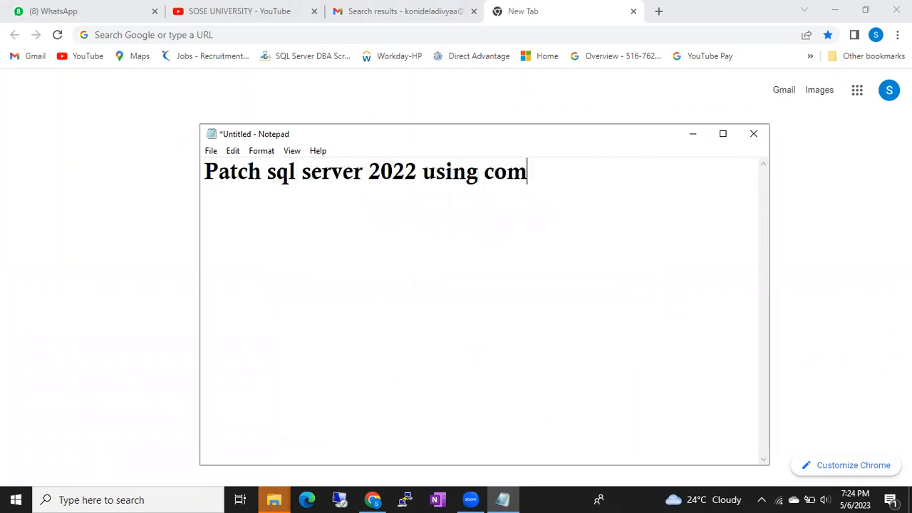
{"action": "type", "text": "mand pri"}
{"action": "key", "text": "BackSpace"}
{"action": "key", "text": "BackSpace"}
{"action": "type", "text": "rompt"}
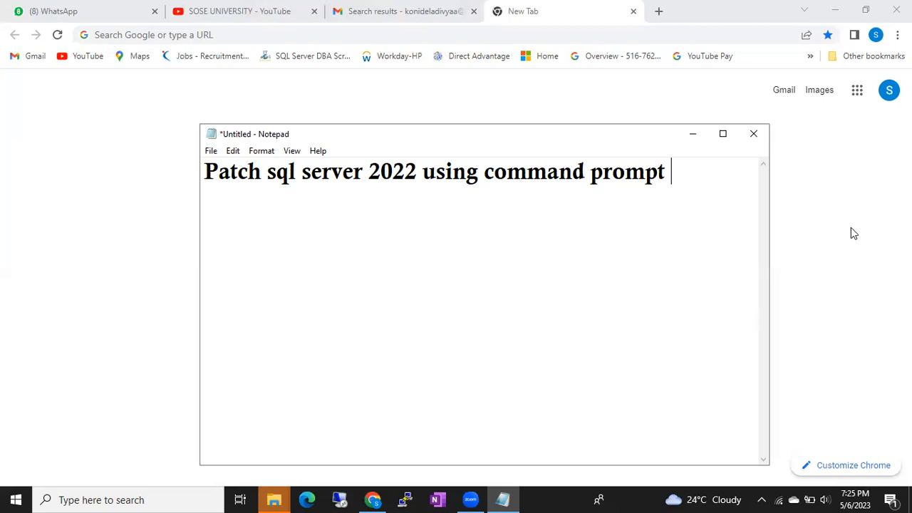
{"action": "left_click", "coordinate": [695, 141]}
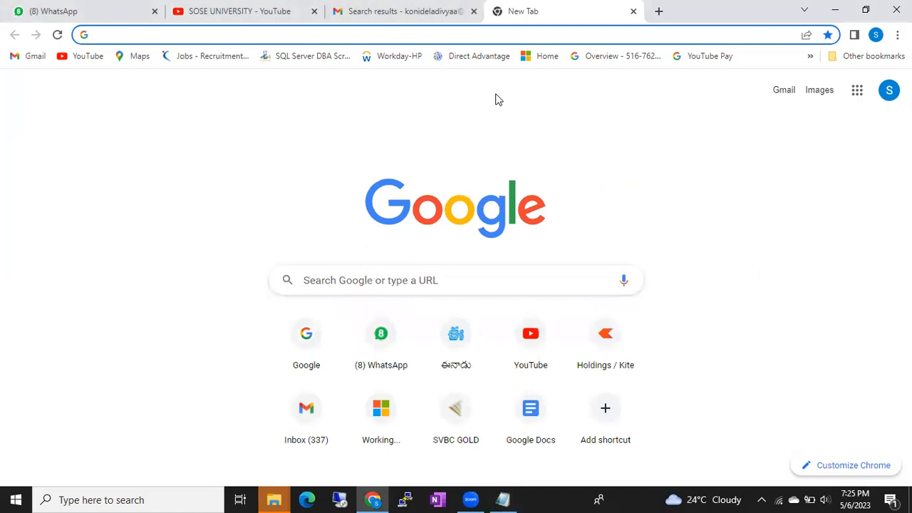
{"action": "left_click", "coordinate": [487, 91]}
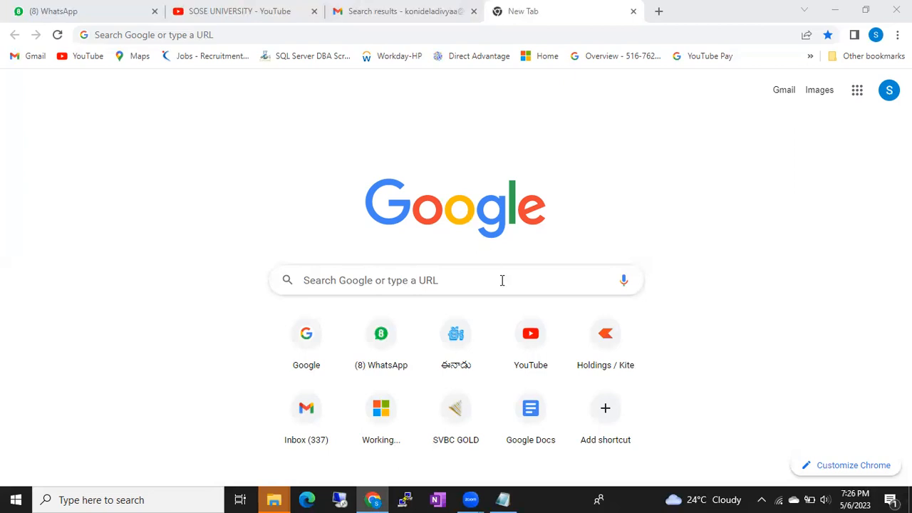
{"action": "left_click", "coordinate": [504, 499]}
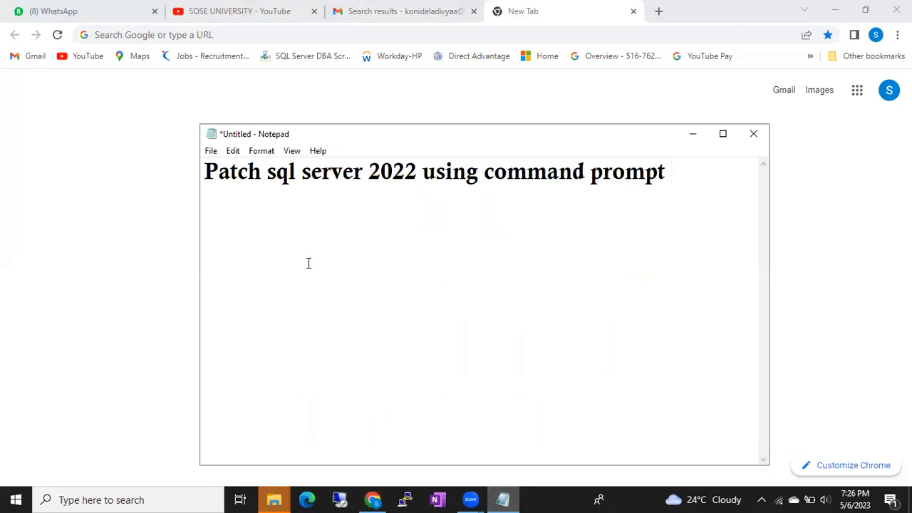
{"action": "left_click_drag", "start_coordinate": [228, 177], "coordinate": [424, 197]}
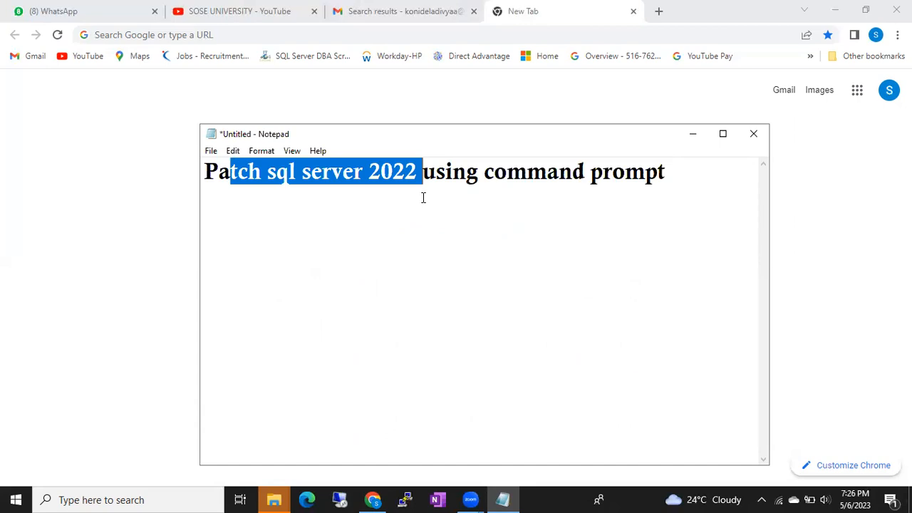
Overwrite the whole note with 'Security', fixing the typo, and start a new line beneath.
{"action": "key", "text": "ctrl+a"}
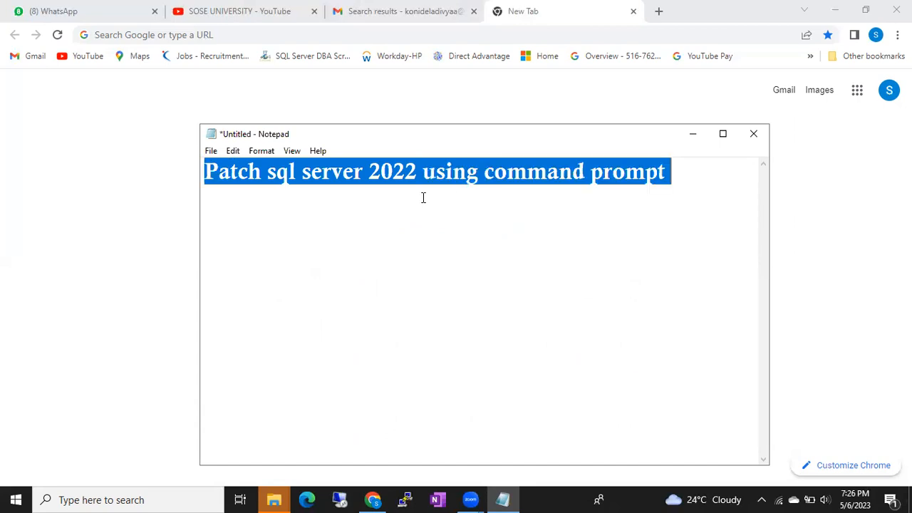
{"action": "type", "text": "Scu"}
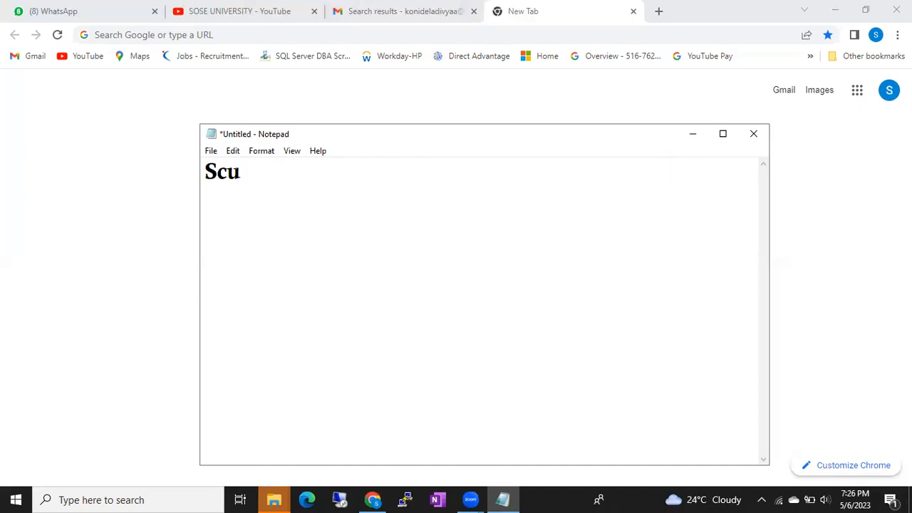
{"action": "key", "text": "BackSpace"}
{"action": "key", "text": "BackSpace"}
{"action": "type", "text": "ecurity"}
{"action": "key", "text": "Return"}
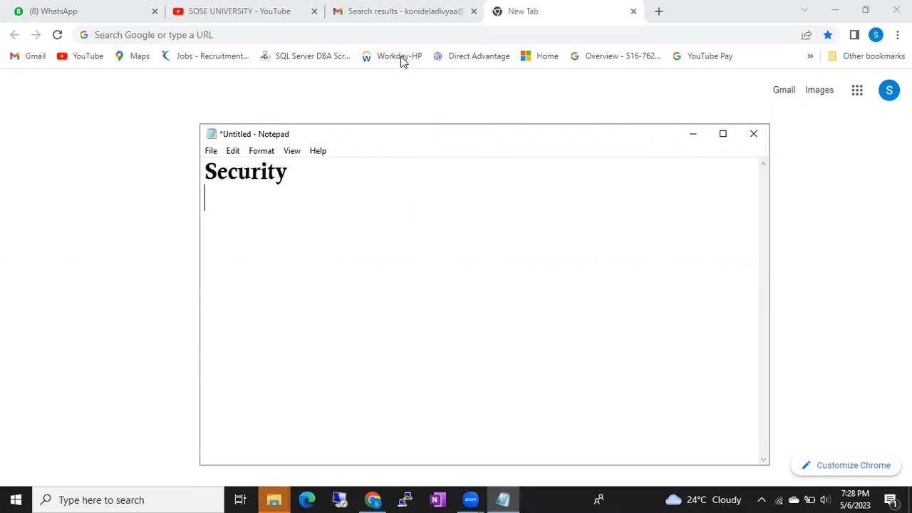
Add another line under 'Security' in Notepad, then bring Chrome's New Tab page forward.
{"action": "left_click", "coordinate": [470, 109]}
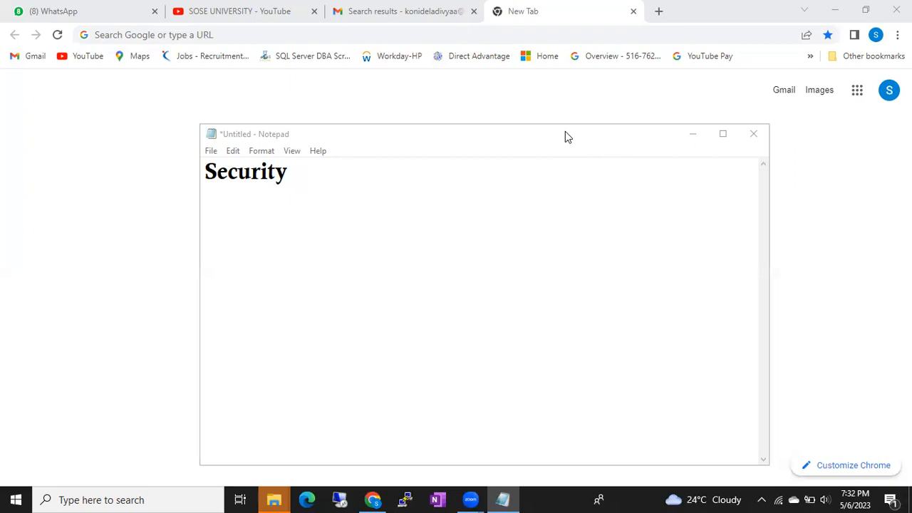
{"action": "left_click", "coordinate": [379, 191]}
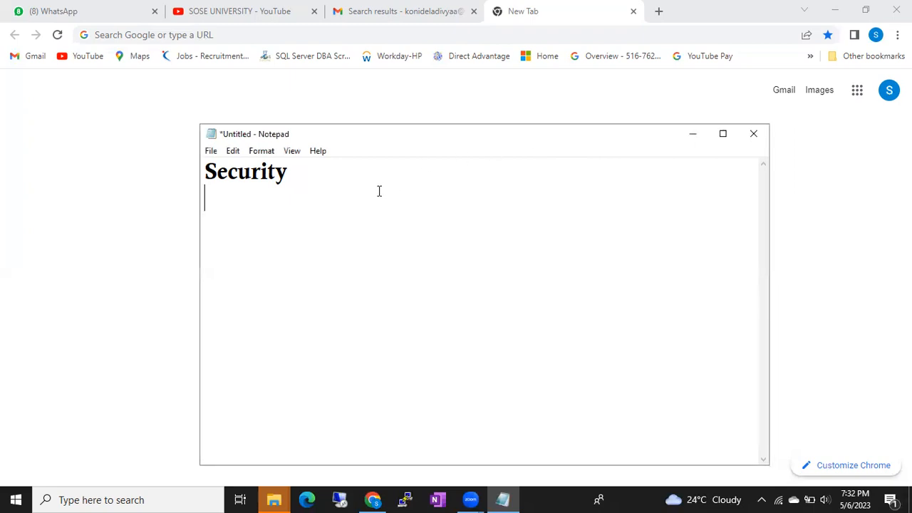
{"action": "key", "text": "Return"}
{"action": "left_click", "coordinate": [485, 77]}
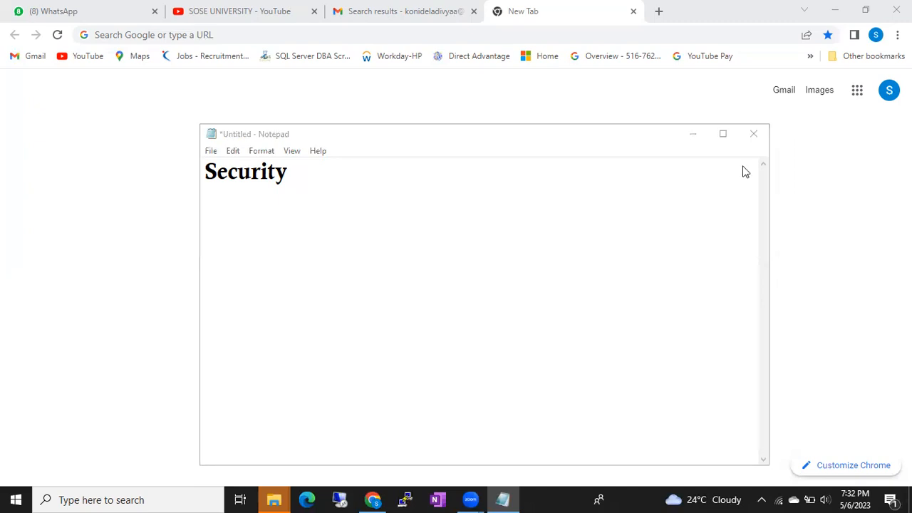
{"action": "left_click", "coordinate": [535, 13]}
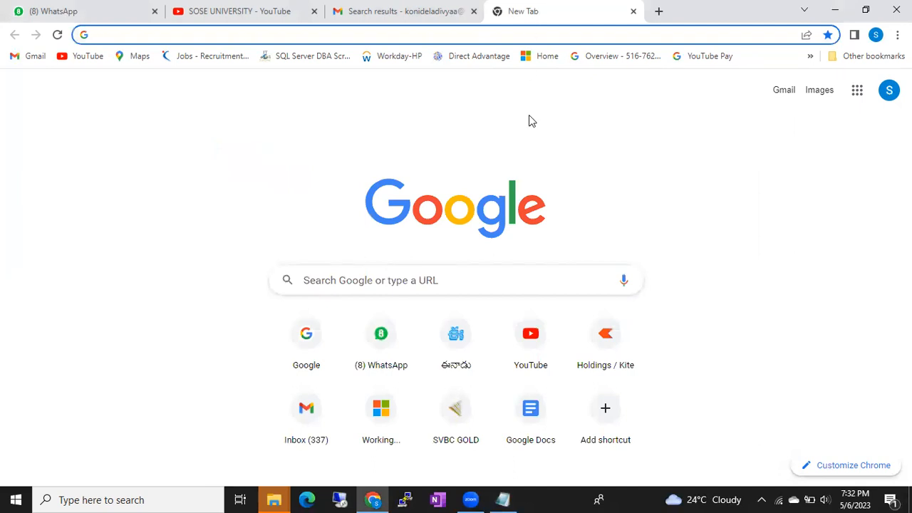
{"action": "left_click", "coordinate": [553, 498]}
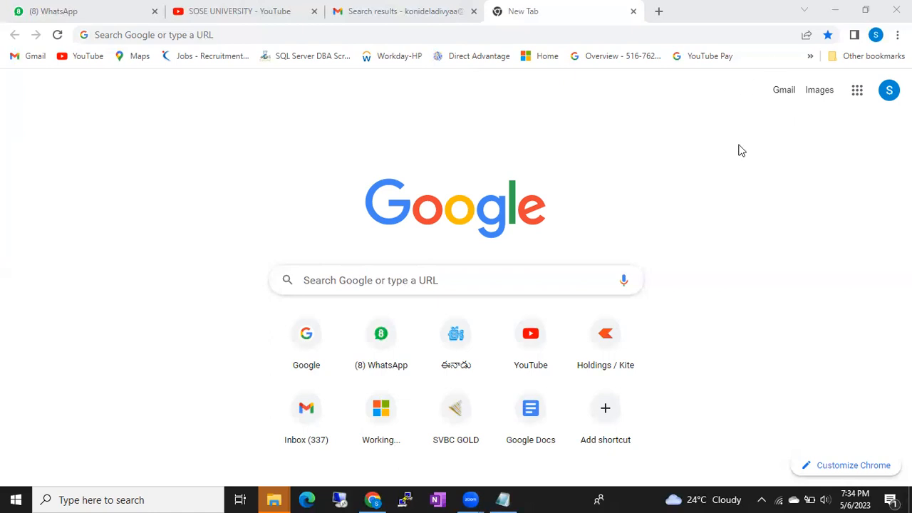
Search for draw.io and open the diagrams.net web app.
{"action": "left_click", "coordinate": [418, 31]}
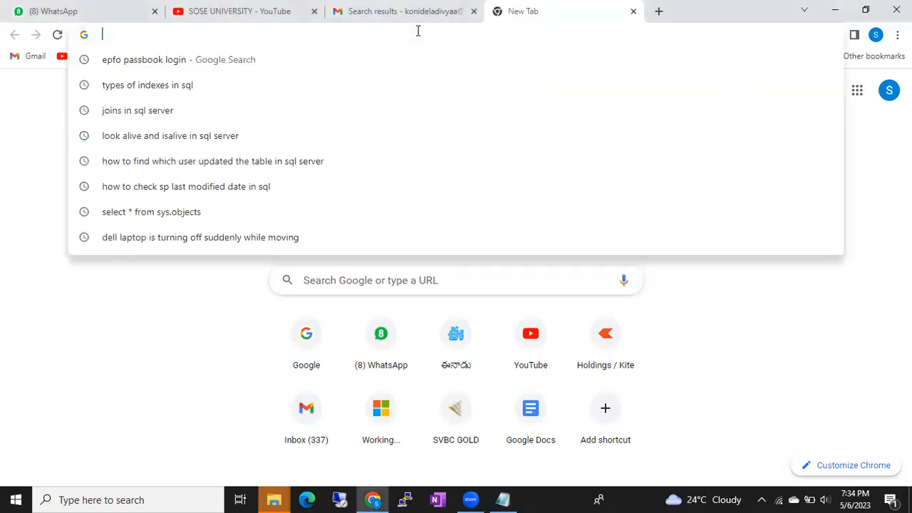
{"action": "type", "text": "dra"}
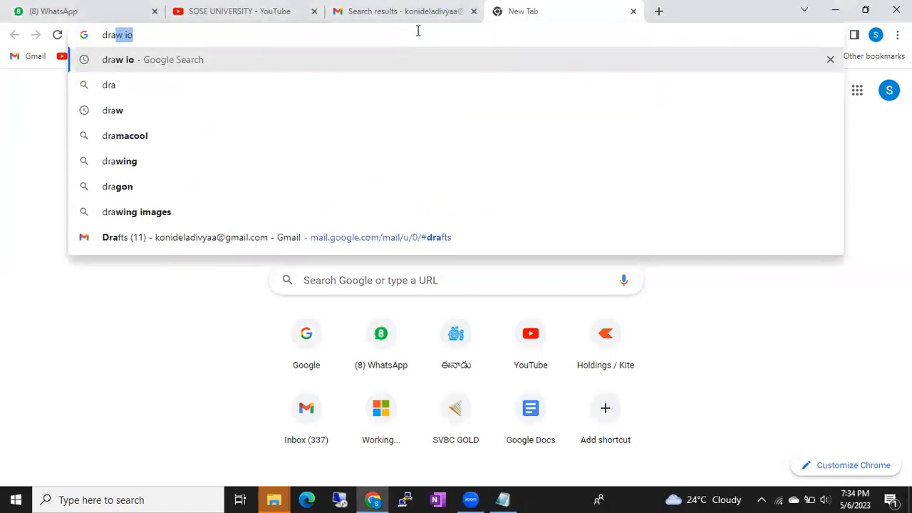
{"action": "key", "text": "Return"}
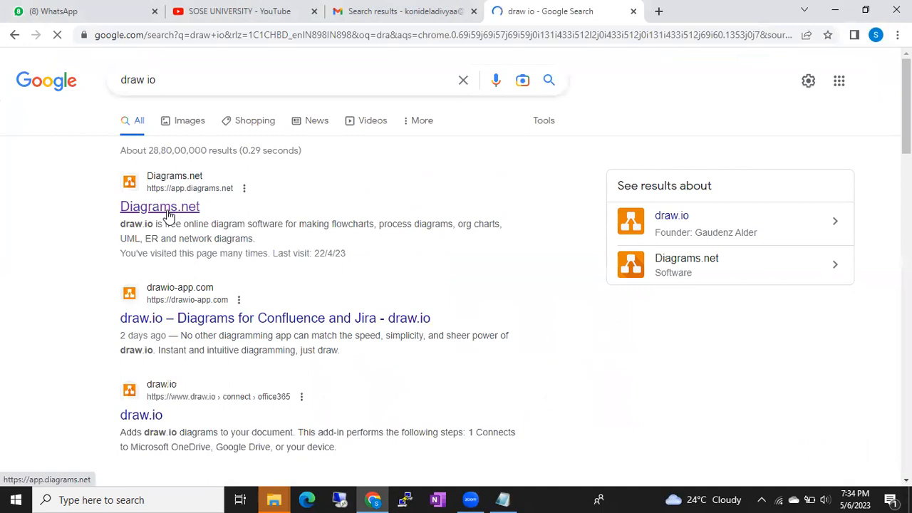
{"action": "left_click", "coordinate": [169, 215]}
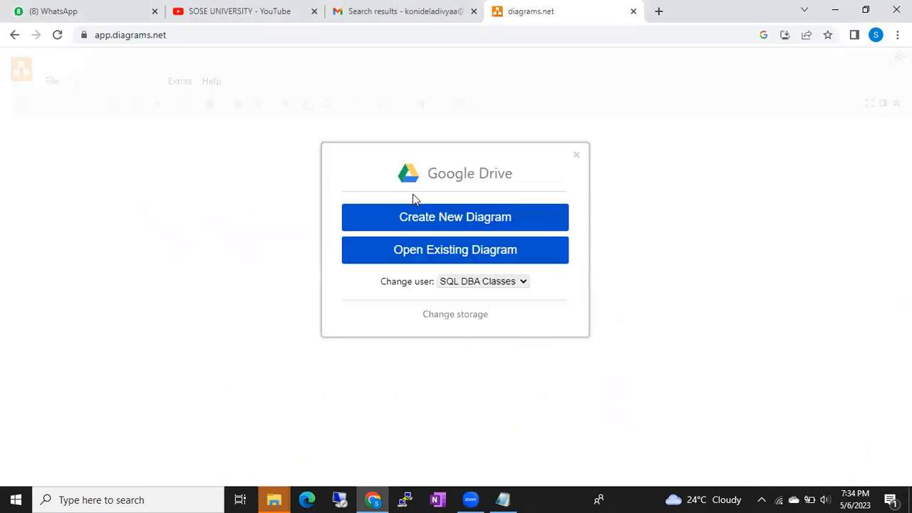
Browse Google Drive for a diagram, try the first file and dismiss its loading error.
{"action": "left_click", "coordinate": [417, 252]}
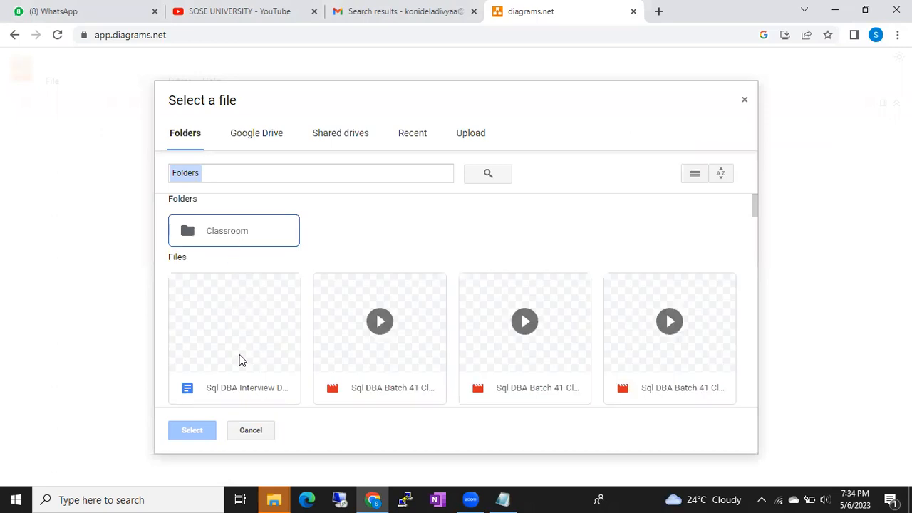
{"action": "scroll", "coordinate": [267, 362], "scroll_direction": "down", "scroll_amount": 2}
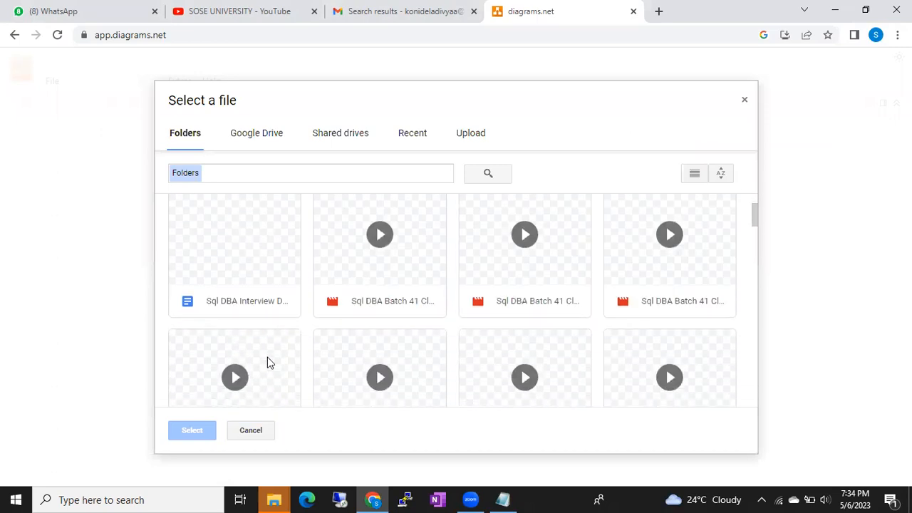
{"action": "scroll", "coordinate": [268, 358], "scroll_direction": "up", "scroll_amount": 2}
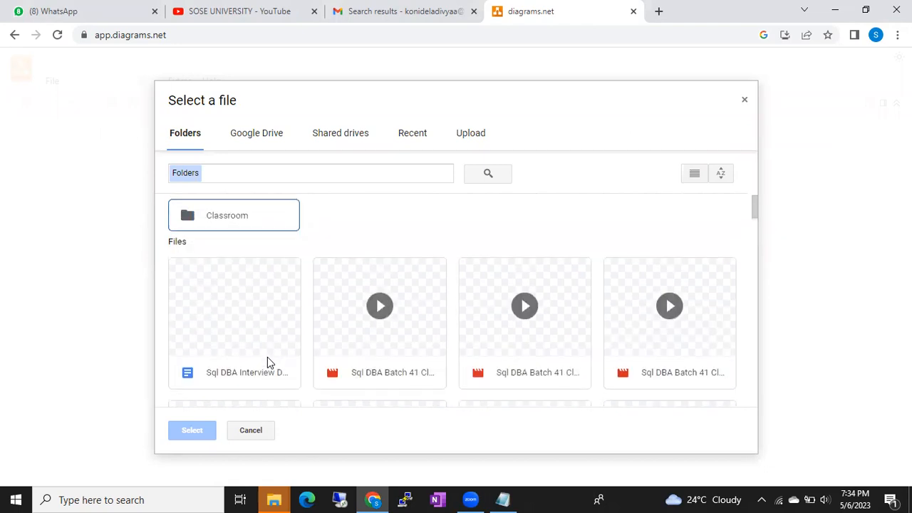
{"action": "scroll", "coordinate": [269, 363], "scroll_direction": "up", "scroll_amount": 1}
{"action": "scroll", "coordinate": [269, 363], "scroll_direction": "down", "scroll_amount": 2}
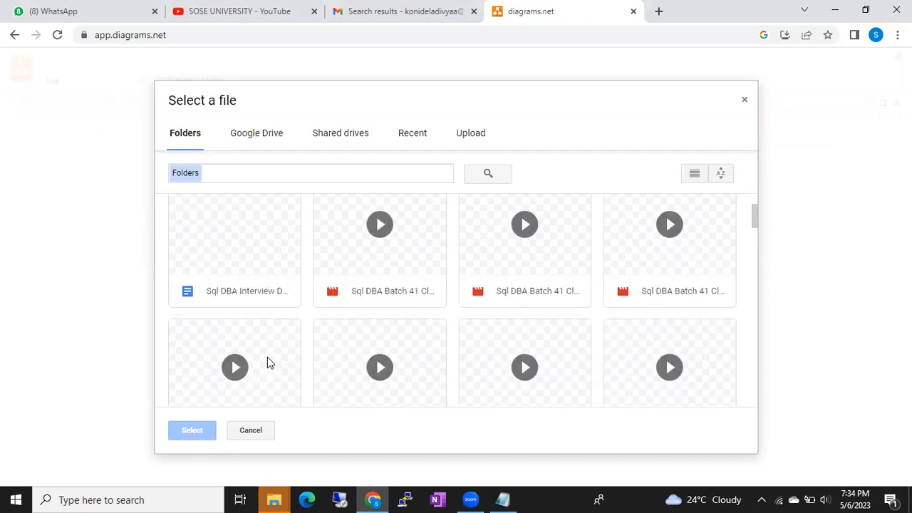
{"action": "scroll", "coordinate": [268, 363], "scroll_direction": "down", "scroll_amount": 1}
{"action": "scroll", "coordinate": [267, 363], "scroll_direction": "up", "scroll_amount": 2}
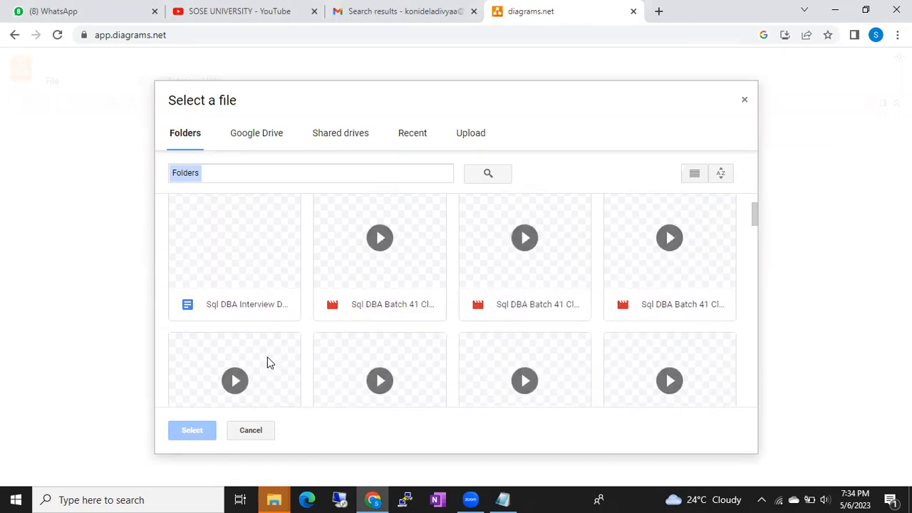
{"action": "scroll", "coordinate": [267, 362], "scroll_direction": "up", "scroll_amount": 1}
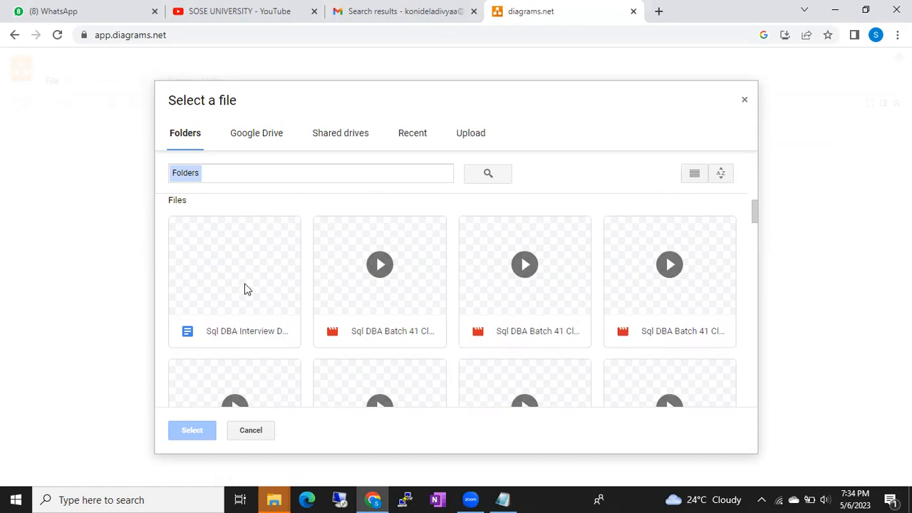
{"action": "double_click", "coordinate": [244, 288]}
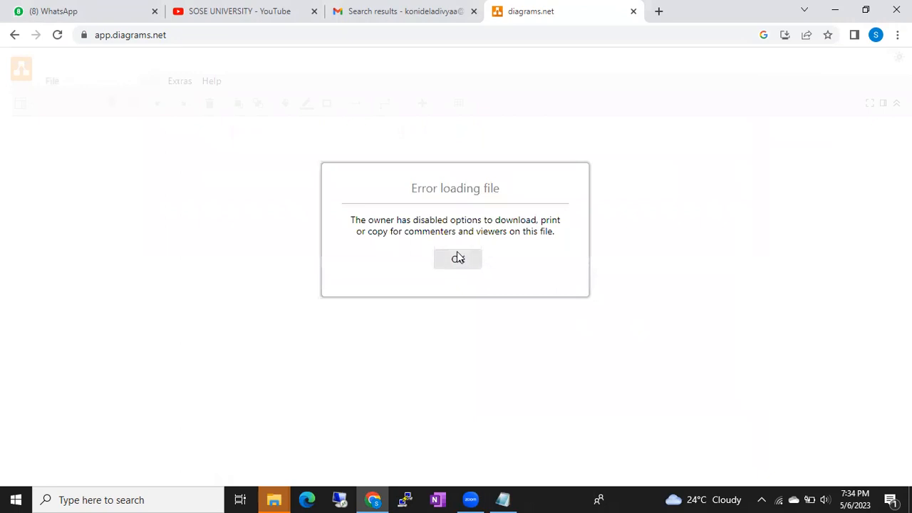
{"action": "left_click", "coordinate": [459, 258]}
Reopen the Drive picker and open Batch49 from the Recent files.
{"action": "left_click", "coordinate": [397, 254]}
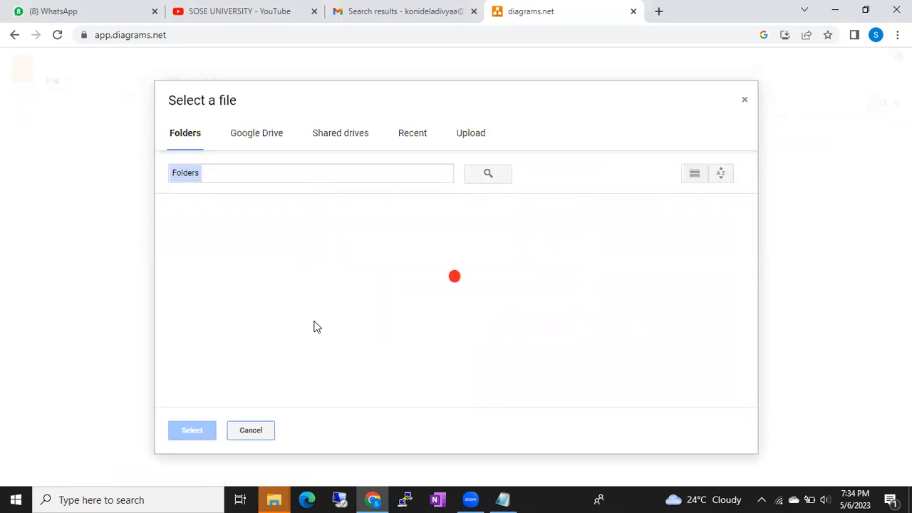
{"action": "scroll", "coordinate": [317, 327], "scroll_direction": "down", "scroll_amount": 3}
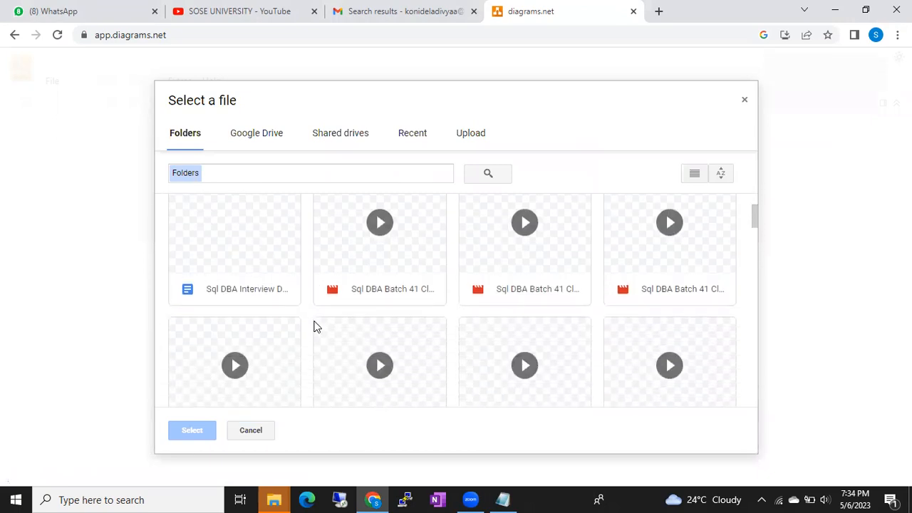
{"action": "scroll", "coordinate": [317, 326], "scroll_direction": "down", "scroll_amount": 5}
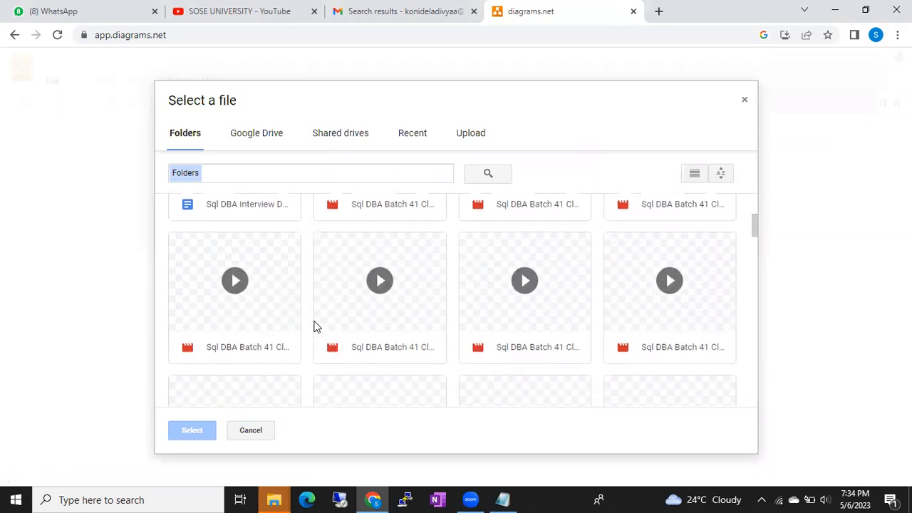
{"action": "scroll", "coordinate": [317, 326], "scroll_direction": "down", "scroll_amount": 5}
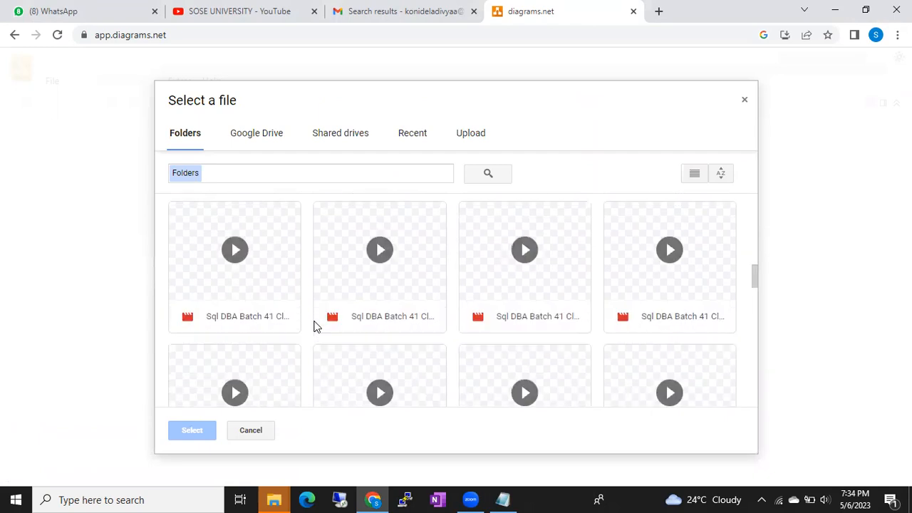
{"action": "scroll", "coordinate": [317, 326], "scroll_direction": "up", "scroll_amount": 15}
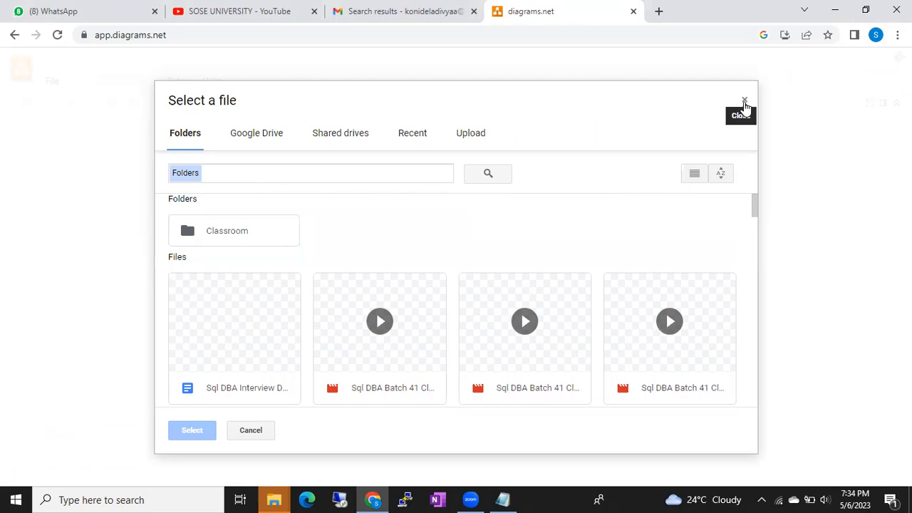
{"action": "left_click", "coordinate": [274, 140]}
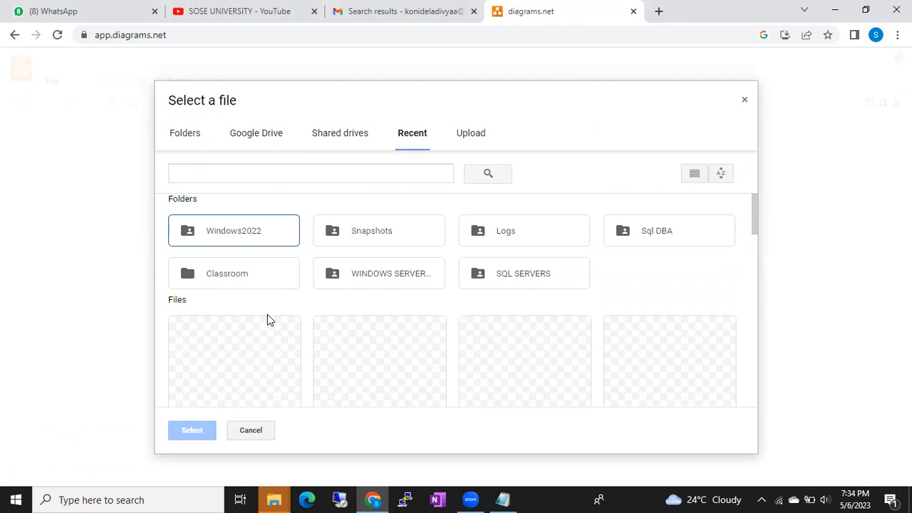
{"action": "scroll", "coordinate": [267, 315], "scroll_direction": "down", "scroll_amount": 2}
{"action": "double_click", "coordinate": [241, 257]}
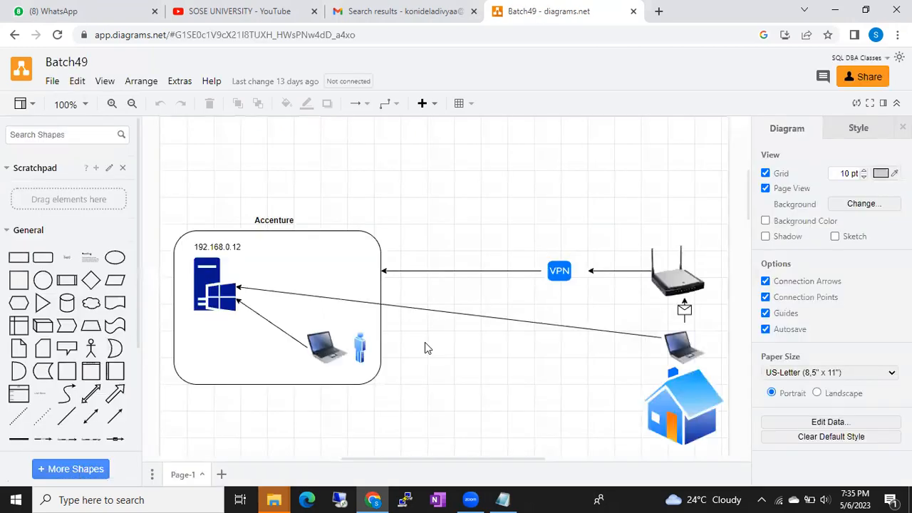
Scroll down Batch49 past the SQL and Windows Server groups to the blank canvas area.
{"action": "scroll", "coordinate": [426, 348], "scroll_direction": "down", "scroll_amount": 10}
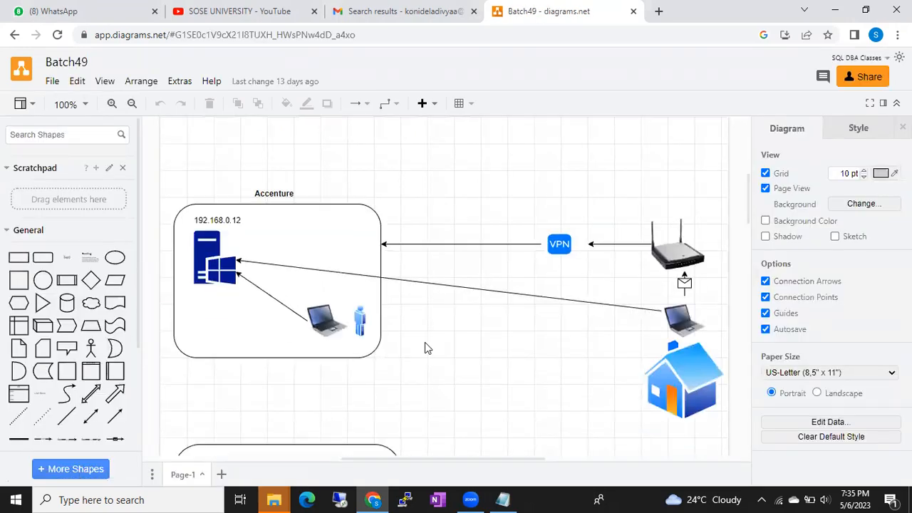
{"action": "scroll", "coordinate": [425, 348], "scroll_direction": "down", "scroll_amount": 5}
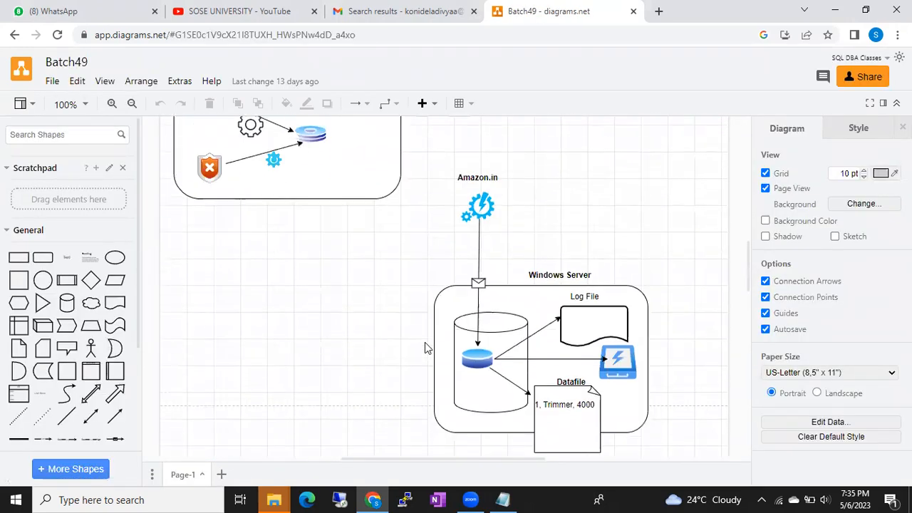
{"action": "scroll", "coordinate": [424, 347], "scroll_direction": "up", "scroll_amount": 12}
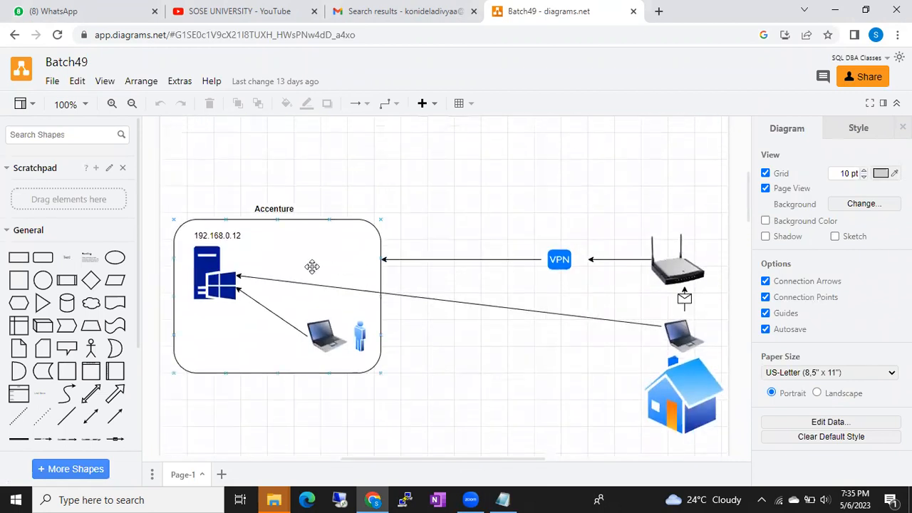
{"action": "scroll", "coordinate": [317, 274], "scroll_direction": "down", "scroll_amount": 3}
{"action": "scroll", "coordinate": [319, 277], "scroll_direction": "down", "scroll_amount": 7}
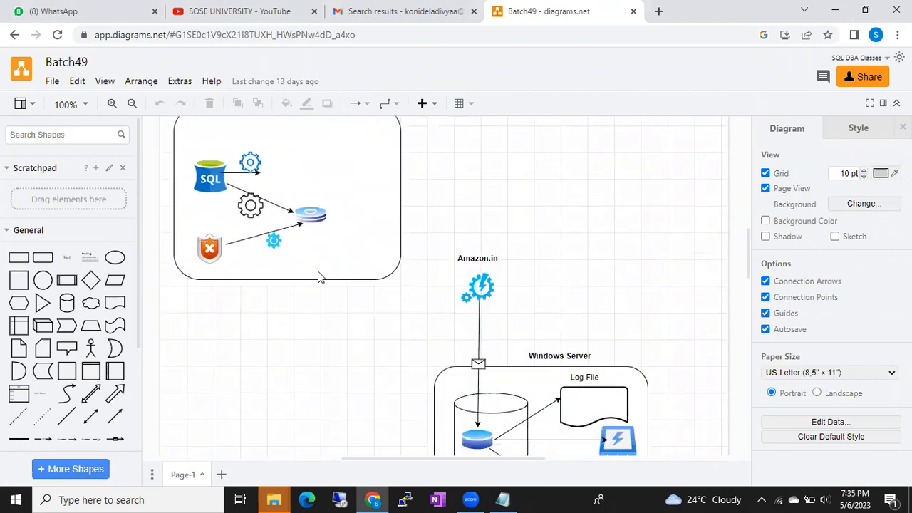
{"action": "scroll", "coordinate": [318, 277], "scroll_direction": "down", "scroll_amount": 2}
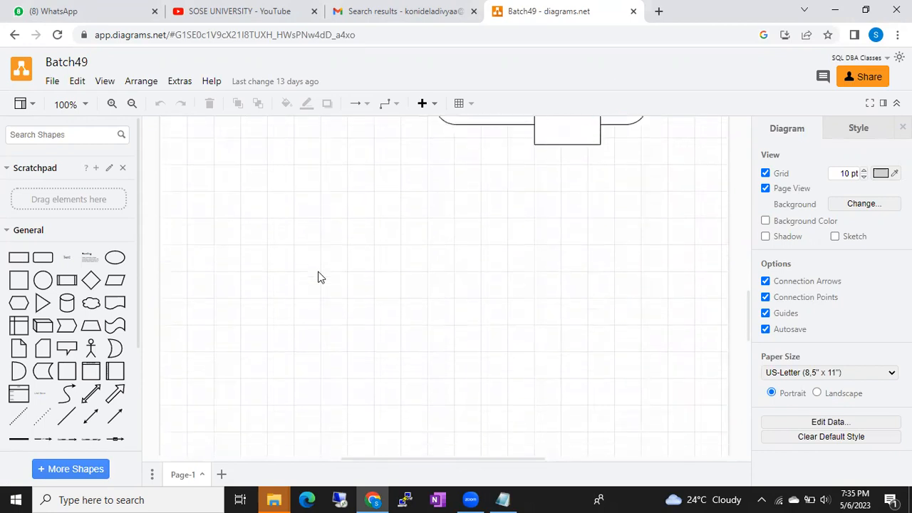
Insert a Cube shape, move it into the blank area and enlarge it to about 310 by 253.
{"action": "left_click", "coordinate": [43, 326]}
{"action": "left_click_drag", "start_coordinate": [424, 286], "coordinate": [231, 260]}
{"action": "left_click_drag", "start_coordinate": [288, 284], "coordinate": [428, 411]}
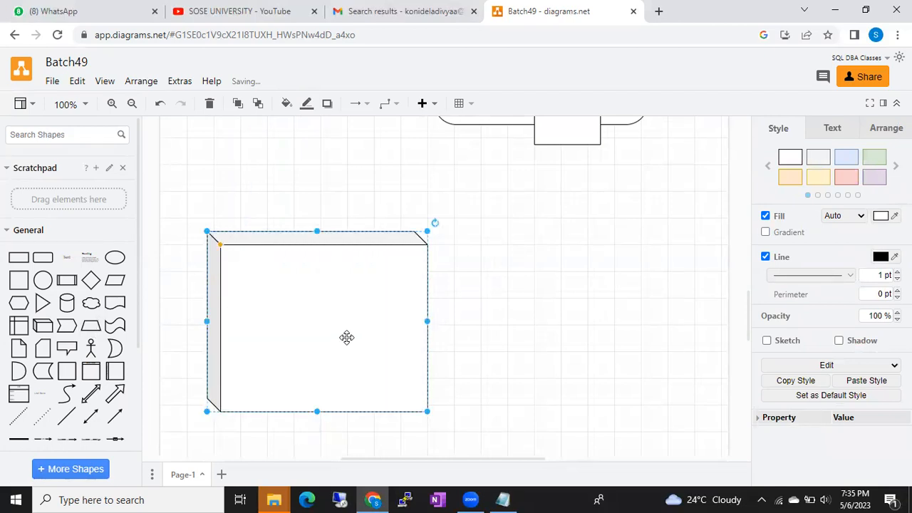
{"action": "left_click_drag", "start_coordinate": [347, 341], "coordinate": [340, 346]}
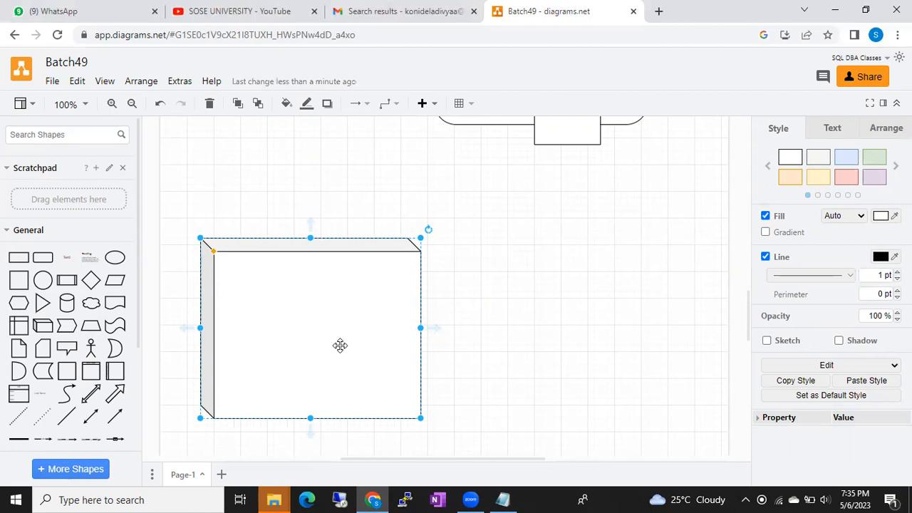
{"action": "left_click", "coordinate": [18, 499]}
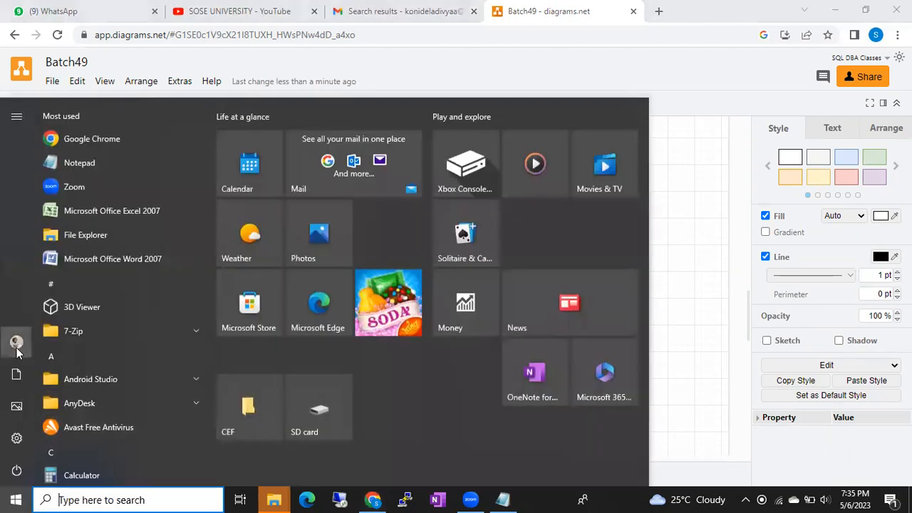
Run lusrmgr.msc from Win+R, using the 'lusr' autocomplete, to open Local Users and Groups.
{"action": "mouse_move", "coordinate": [20, 352]}
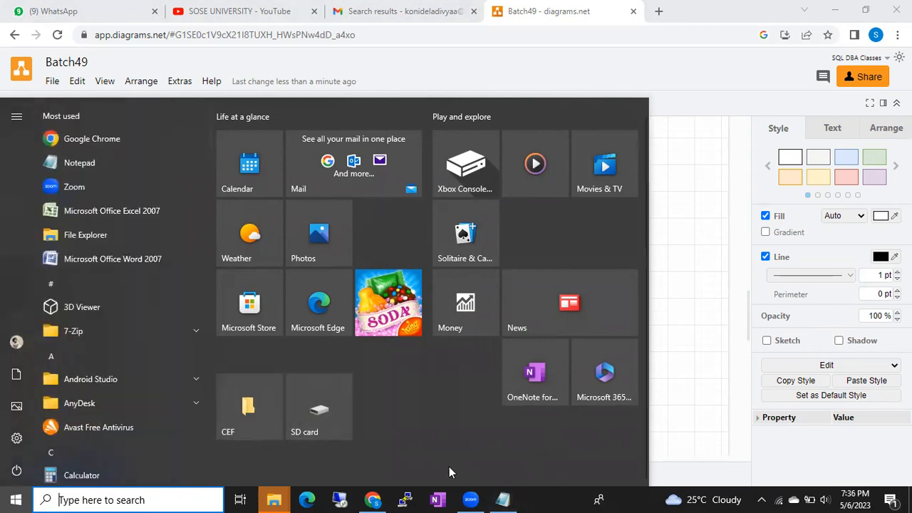
{"action": "key", "text": "super+r"}
{"action": "mouse_move", "coordinate": [536, 499]}
{"action": "type", "text": "lusr"}
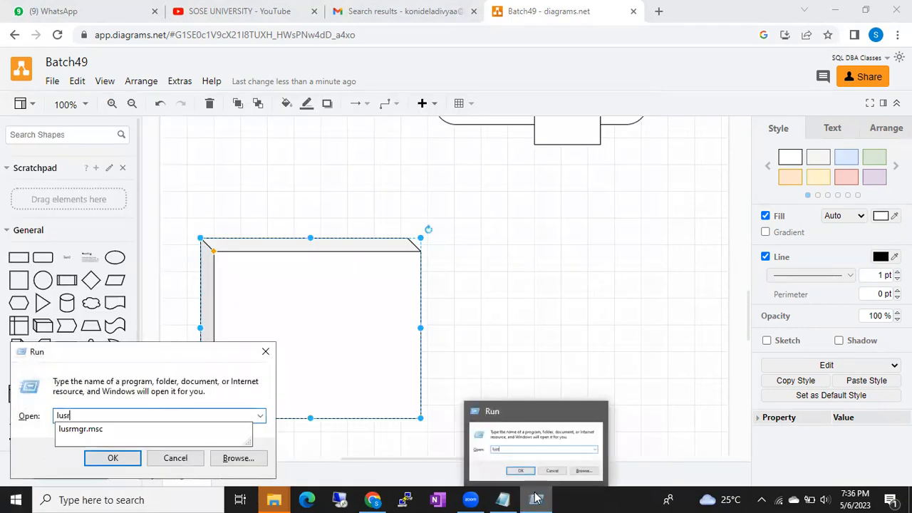
{"action": "key", "text": "Down"}
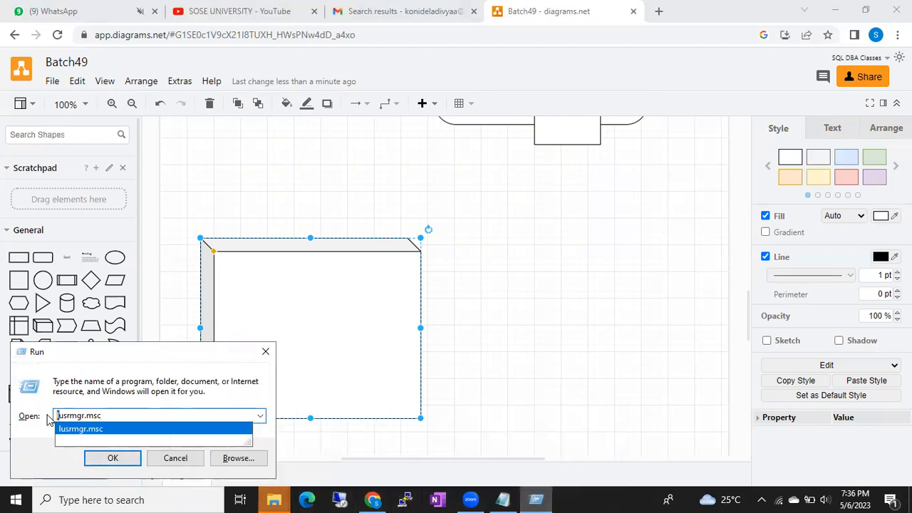
{"action": "left_click_drag", "start_coordinate": [58, 416], "coordinate": [70, 417]}
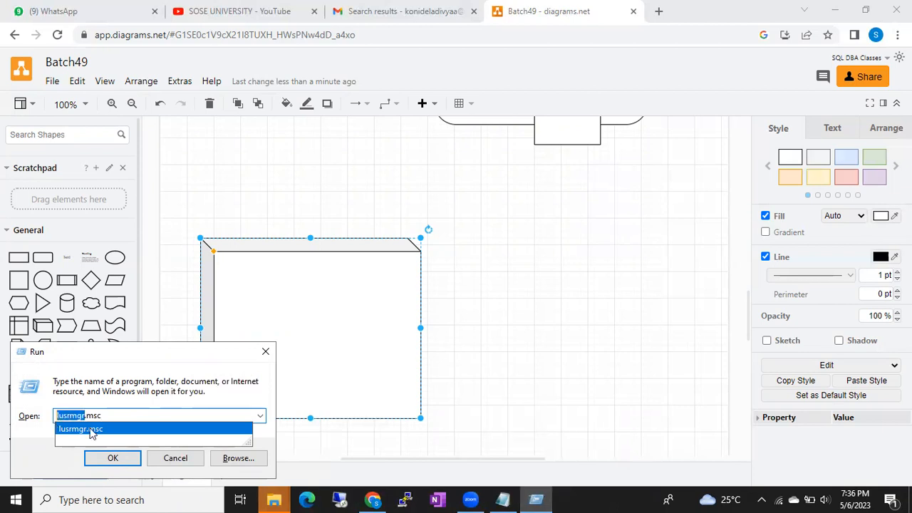
{"action": "left_click", "coordinate": [111, 458]}
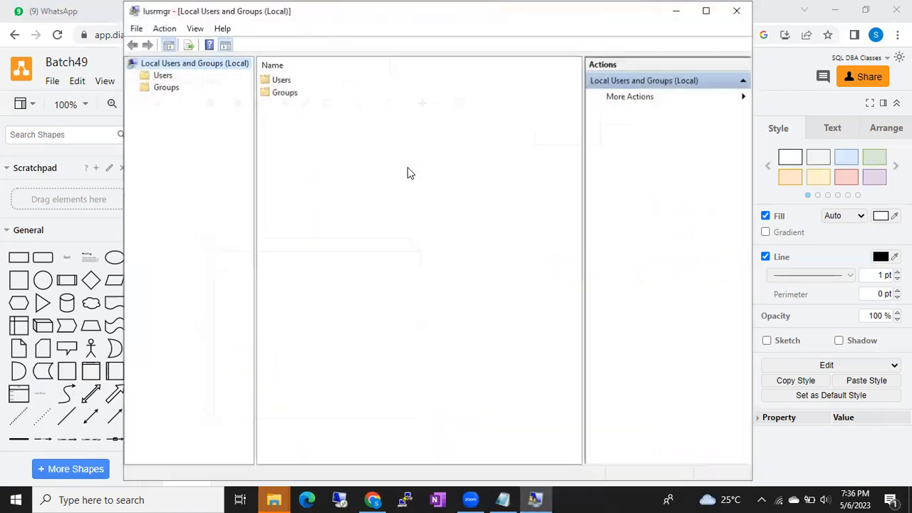
Open the Users folder and select the personal local account.
{"action": "double_click", "coordinate": [280, 81]}
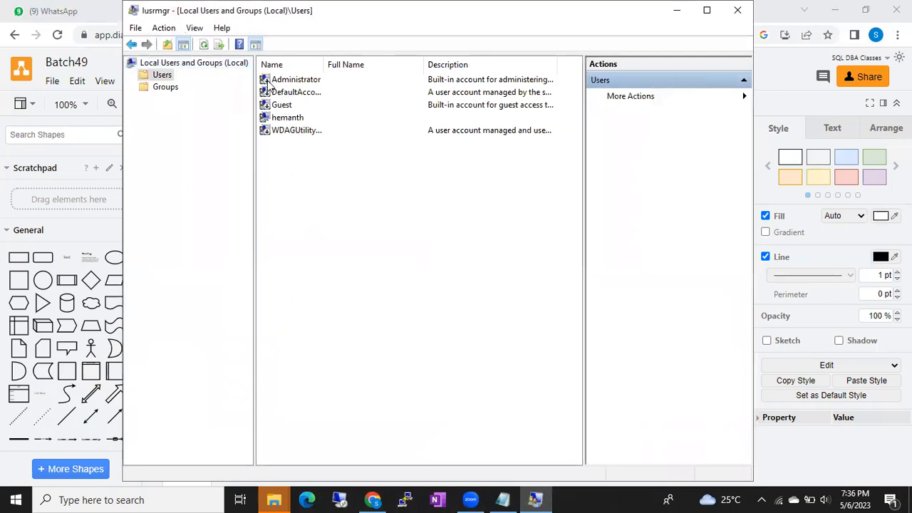
{"action": "left_click", "coordinate": [281, 120]}
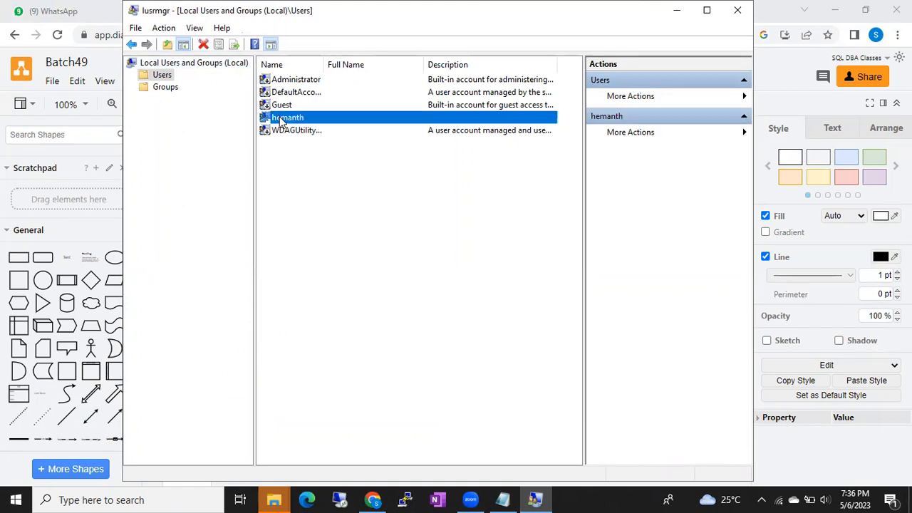
{"action": "left_click", "coordinate": [16, 499]}
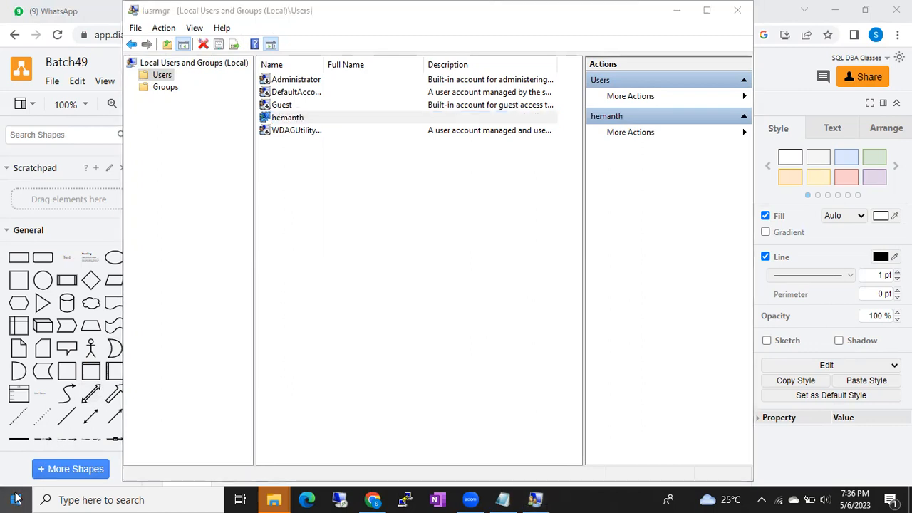
Dismiss the Start menu to return to the local user accounts list.
{"action": "left_click", "coordinate": [383, 23]}
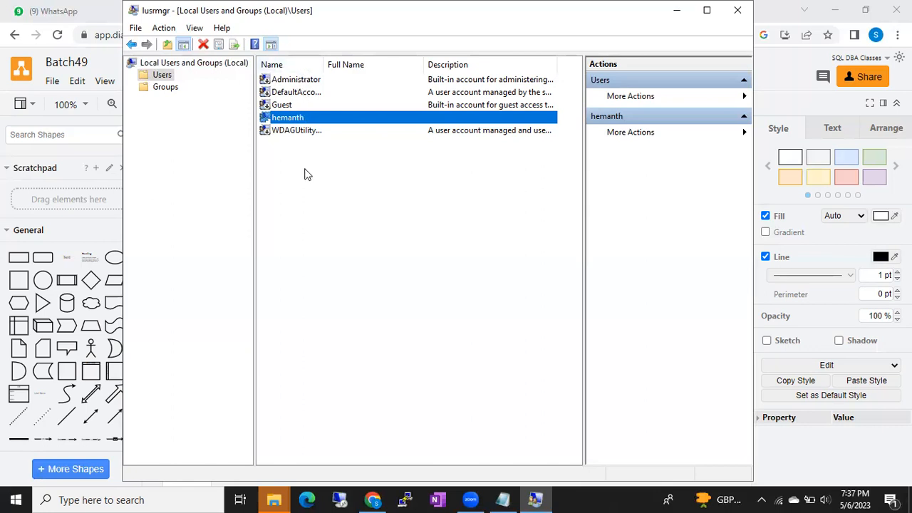
Check the Administrator and custom local user accounts, then minimize the Local Users and Groups console.
{"action": "left_click", "coordinate": [295, 84]}
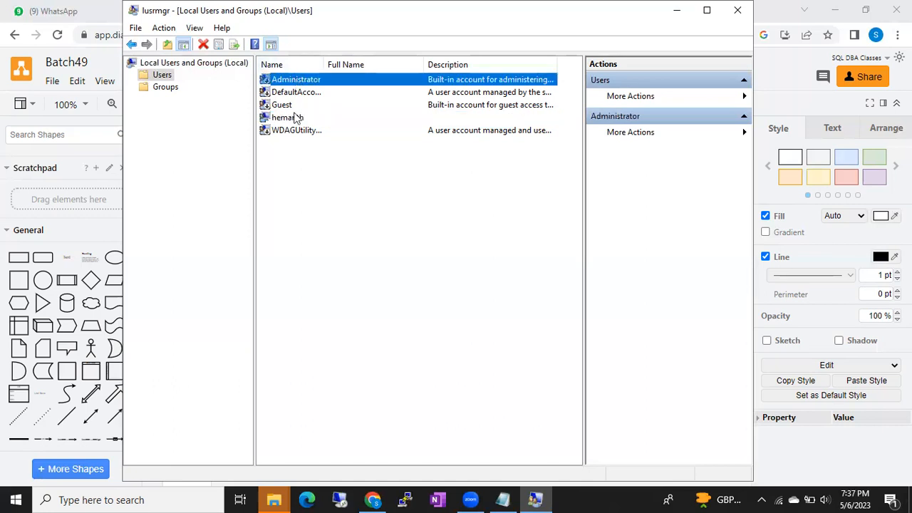
{"action": "left_click", "coordinate": [300, 182]}
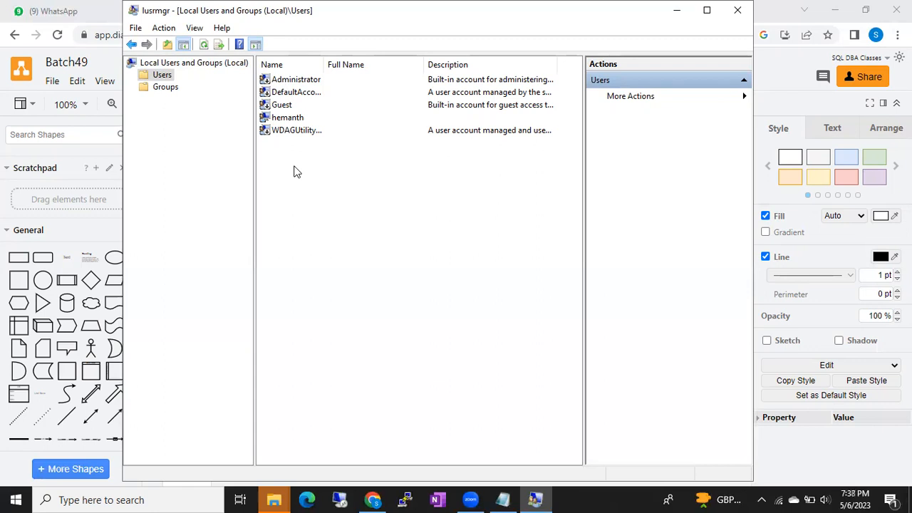
{"action": "left_click", "coordinate": [282, 120]}
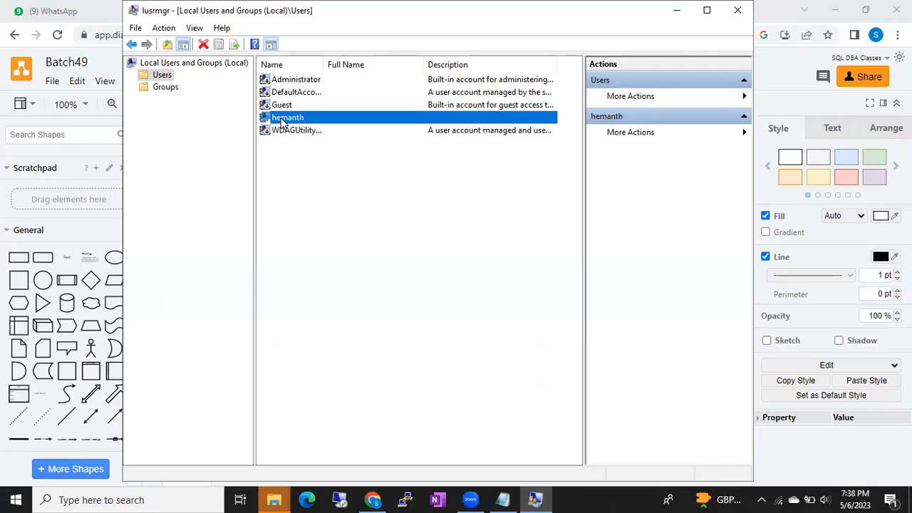
{"action": "left_click", "coordinate": [289, 81]}
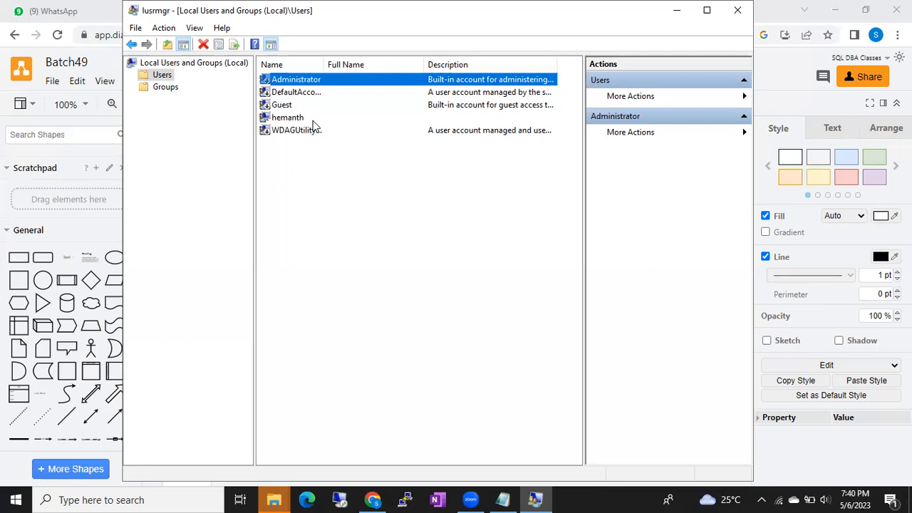
{"action": "left_click", "coordinate": [677, 11]}
Add a bold 'Windows Server' text label and place it above the 3D box.
{"action": "scroll", "coordinate": [406, 281], "scroll_direction": "down", "scroll_amount": 3}
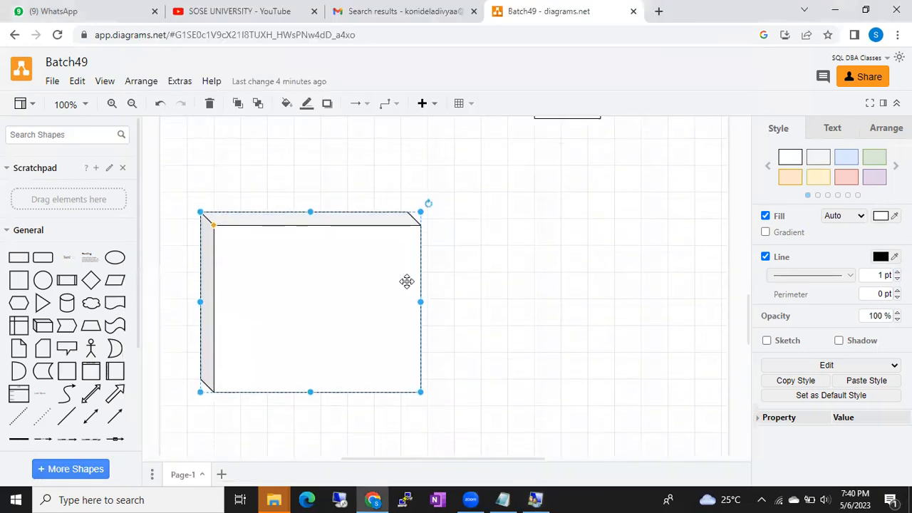
{"action": "scroll", "coordinate": [407, 282], "scroll_direction": "down", "scroll_amount": 1}
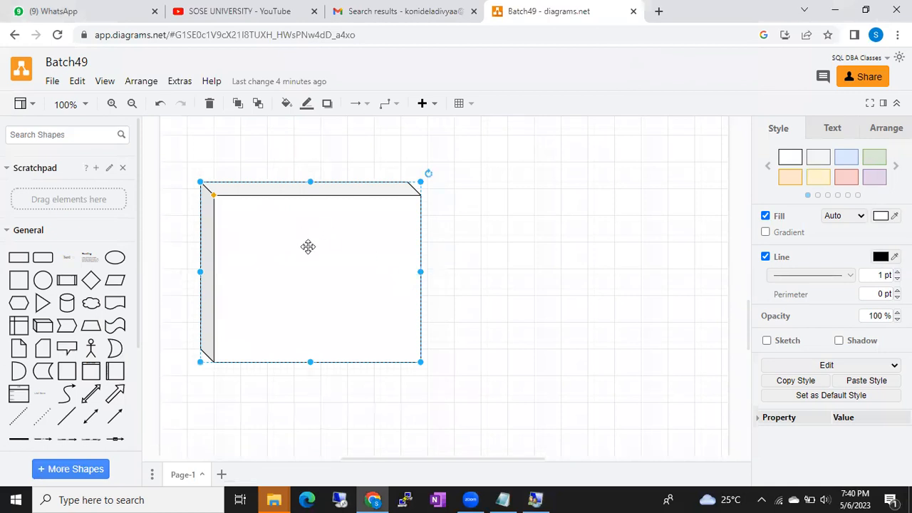
{"action": "double_click", "coordinate": [519, 264]}
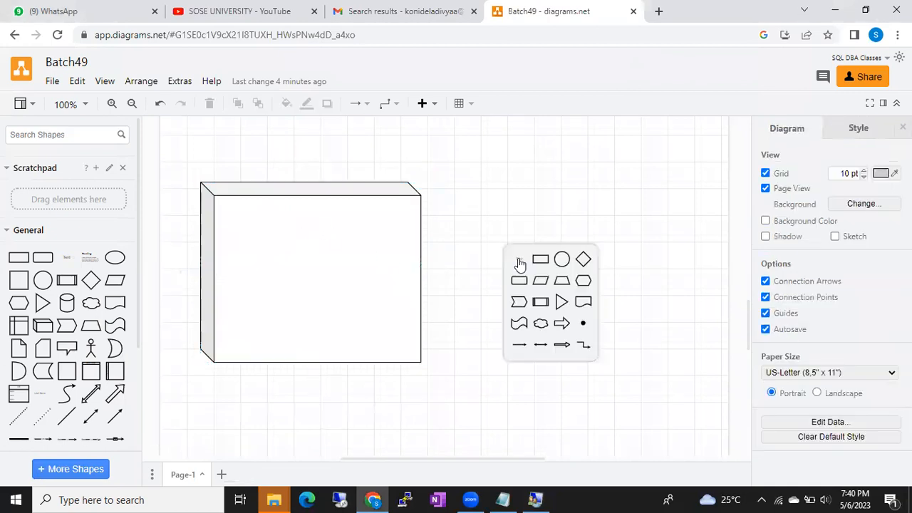
{"action": "left_click", "coordinate": [518, 261]}
{"action": "type", "text": "Wridos Sd"}
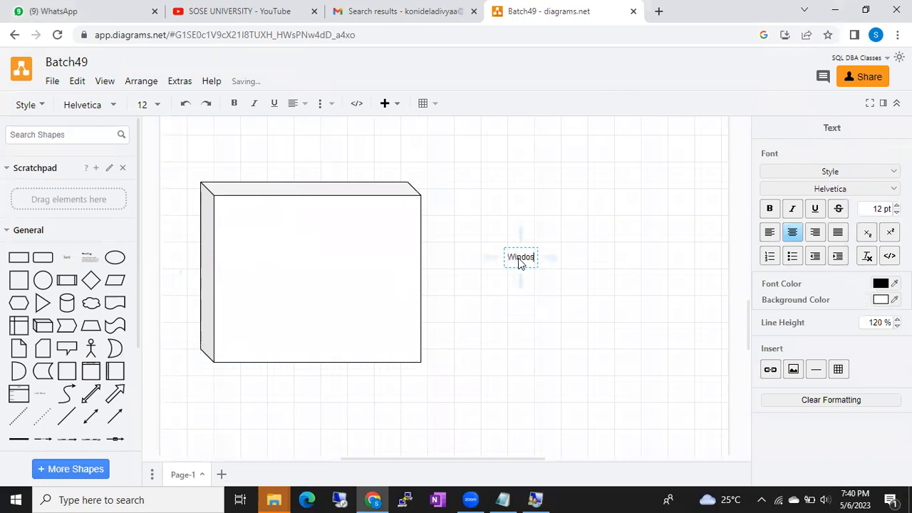
{"action": "key", "text": "BackSpace"}
{"action": "key", "text": "BackSpace"}
{"action": "key", "text": "BackSpace"}
{"action": "key", "text": "BackSpace"}
{"action": "type", "text": "ws Server"}
{"action": "left_click", "coordinate": [577, 261]}
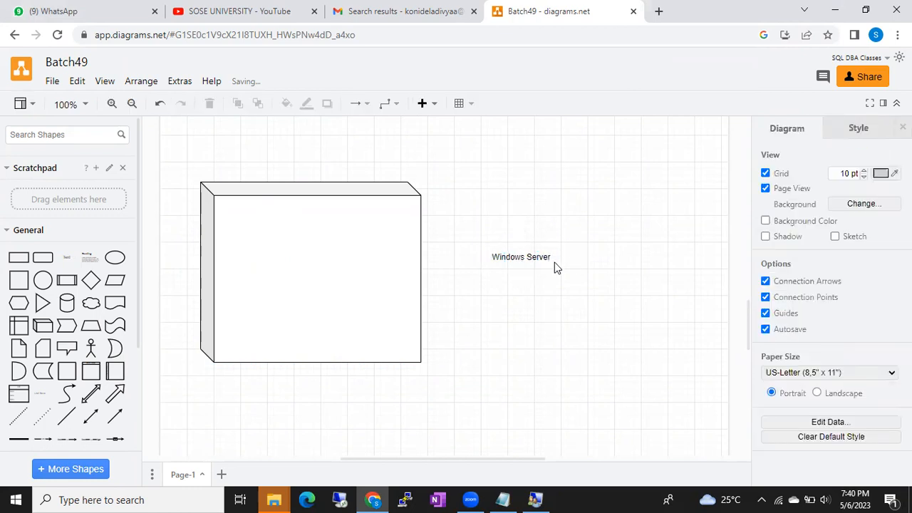
{"action": "left_click", "coordinate": [526, 261]}
{"action": "key", "text": "ctrl+b"}
{"action": "left_click_drag", "start_coordinate": [526, 261], "coordinate": [299, 175]}
Place a cylinder in the box's upper-left interior, enlarged to about 110x150.
{"action": "left_click_drag", "start_coordinate": [67, 303], "coordinate": [323, 274]}
{"action": "left_click_drag", "start_coordinate": [433, 287], "coordinate": [249, 242]}
{"action": "left_click_drag", "start_coordinate": [280, 275], "coordinate": [319, 328]}
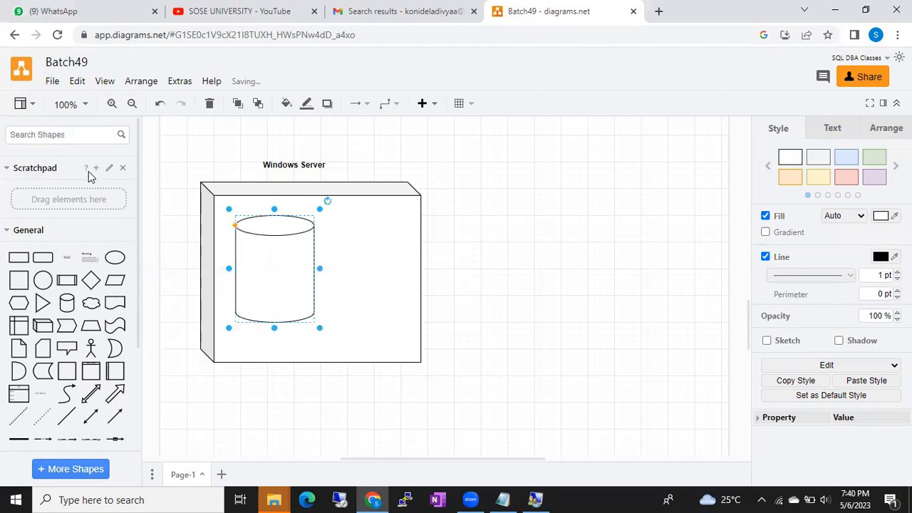
Search shapes for 'database' and place a blue disk icon inside the cylinder.
{"action": "type", "text": "database"}
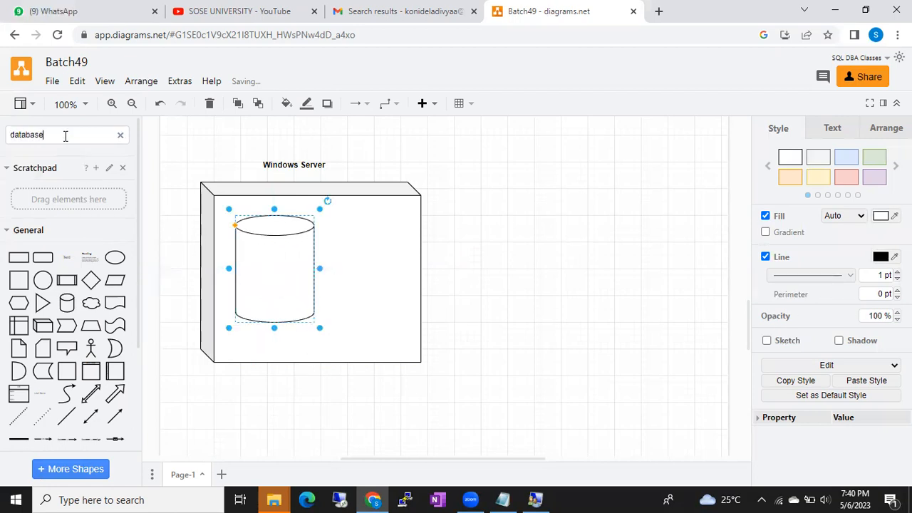
{"action": "key", "text": "Return"}
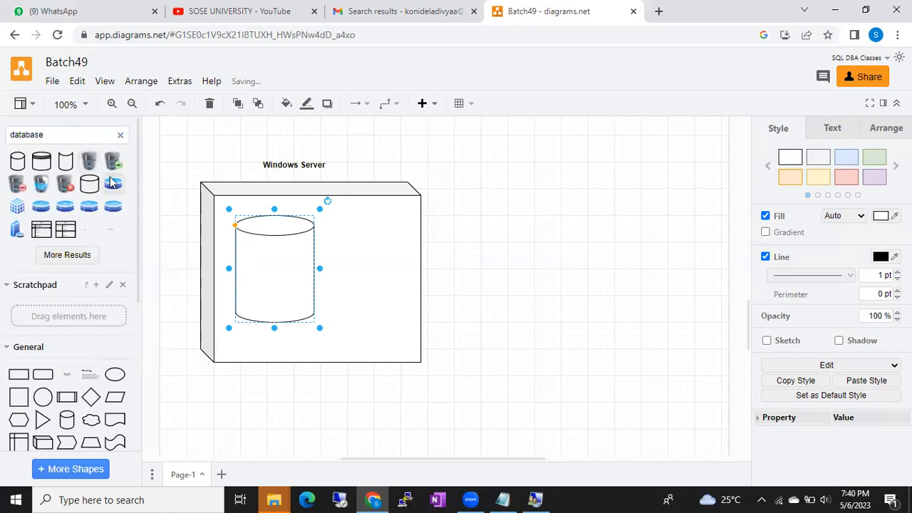
{"action": "left_click", "coordinate": [113, 183]}
{"action": "left_click_drag", "start_coordinate": [444, 286], "coordinate": [255, 295]}
Enlarge the cylinder and copy the lower blue disk to the cylinder's bottom.
{"action": "left_click", "coordinate": [313, 305]}
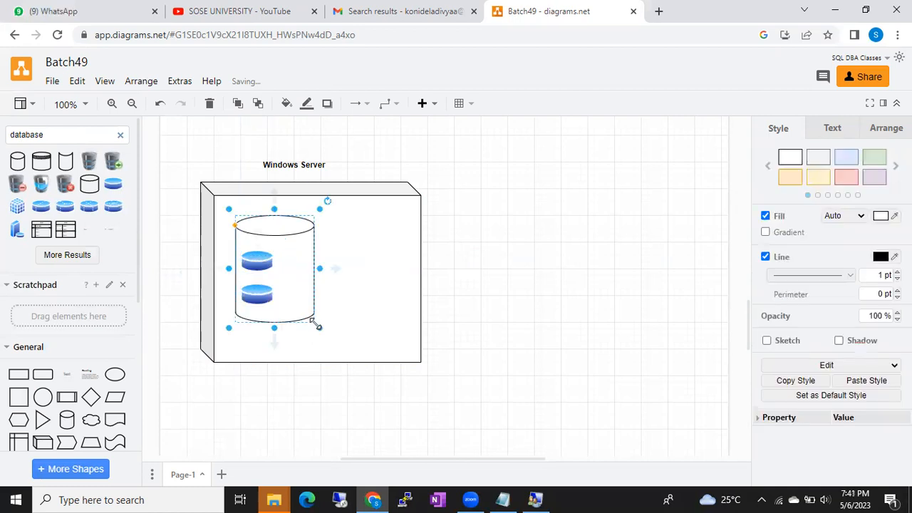
{"action": "left_click_drag", "start_coordinate": [320, 326], "coordinate": [337, 351]}
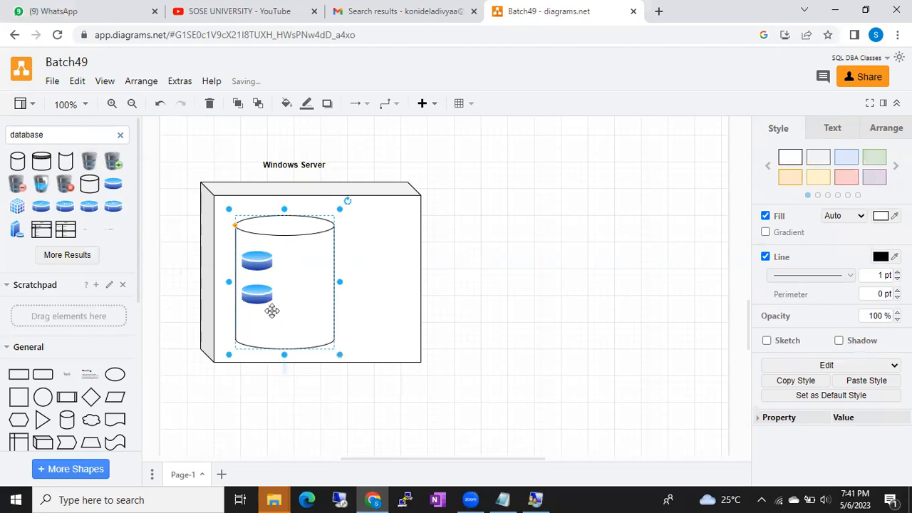
{"action": "left_click", "coordinate": [257, 296]}
{"action": "left_click_drag", "start_coordinate": [257, 296], "coordinate": [258, 333]}
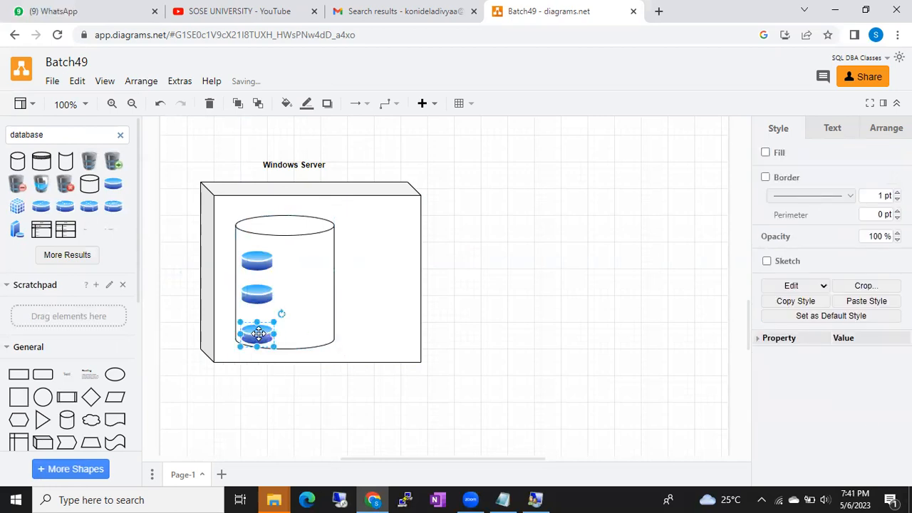
{"action": "left_click", "coordinate": [498, 327]}
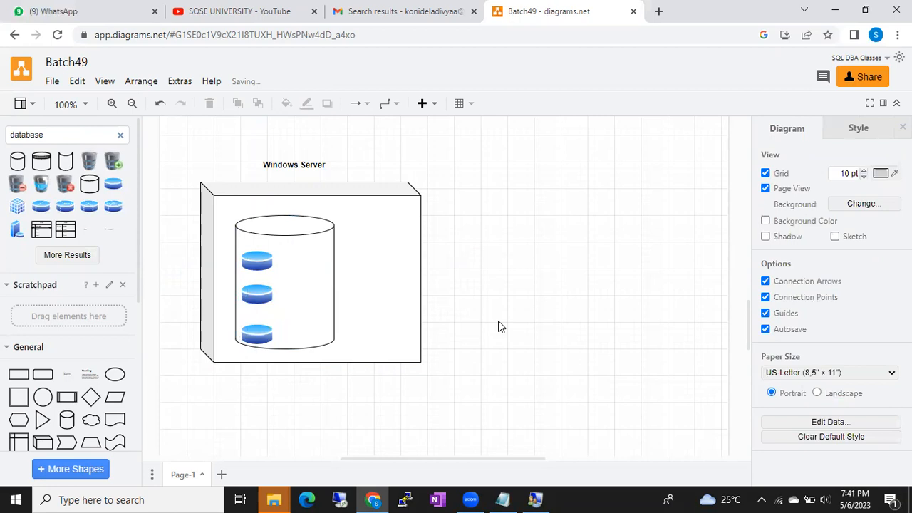
Add a text label reading '192.168.137.45' below the server box.
{"action": "double_click", "coordinate": [296, 387]}
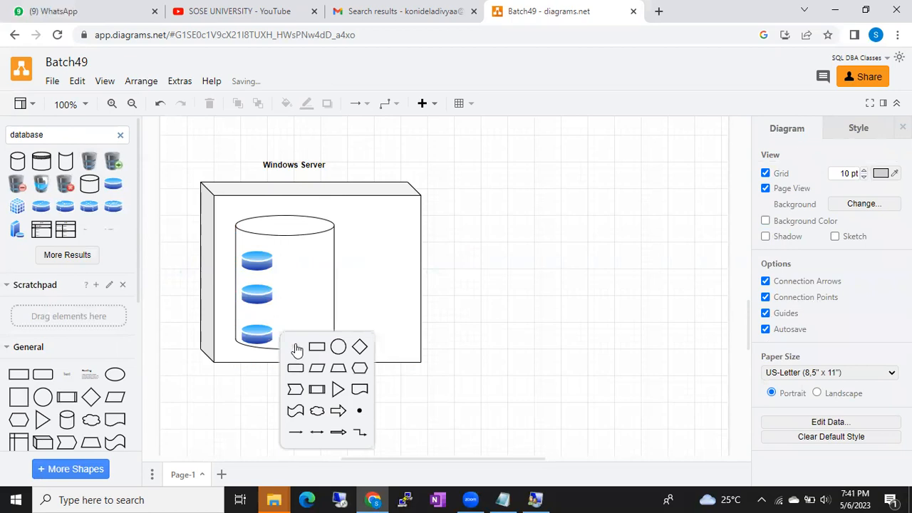
{"action": "left_click", "coordinate": [297, 350]}
{"action": "type", "text": "192.168.137"}
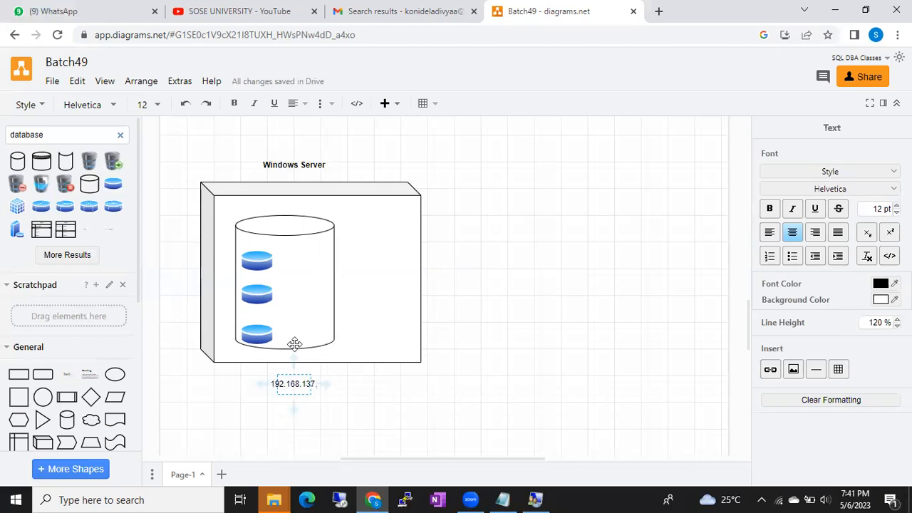
{"action": "type", "text": ".47"}
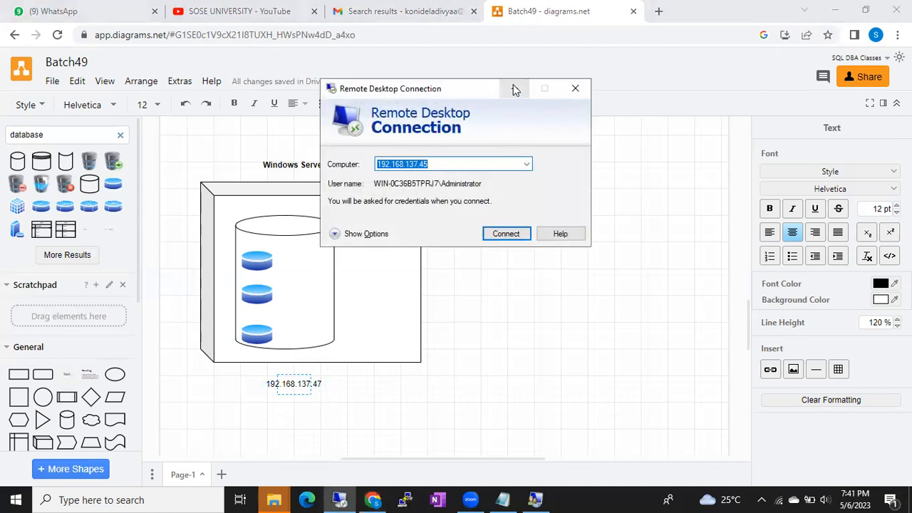
{"action": "left_click", "coordinate": [515, 89]}
{"action": "key", "text": "BackSpace"}
{"action": "type", "text": "5"}
{"action": "left_click", "coordinate": [419, 404]}
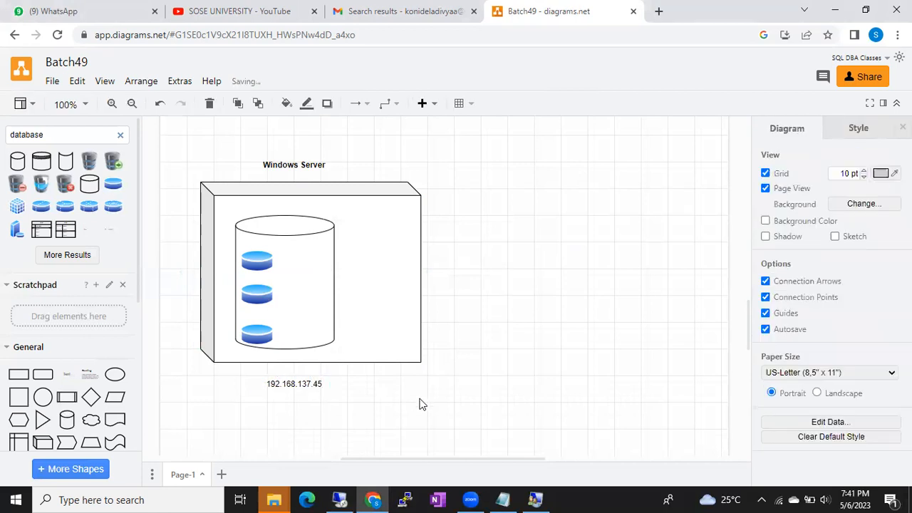
Nudge the IP label up just beneath the box, then minimize the browser.
{"action": "left_click", "coordinate": [300, 383]}
{"action": "left_click_drag", "start_coordinate": [301, 382], "coordinate": [301, 378]}
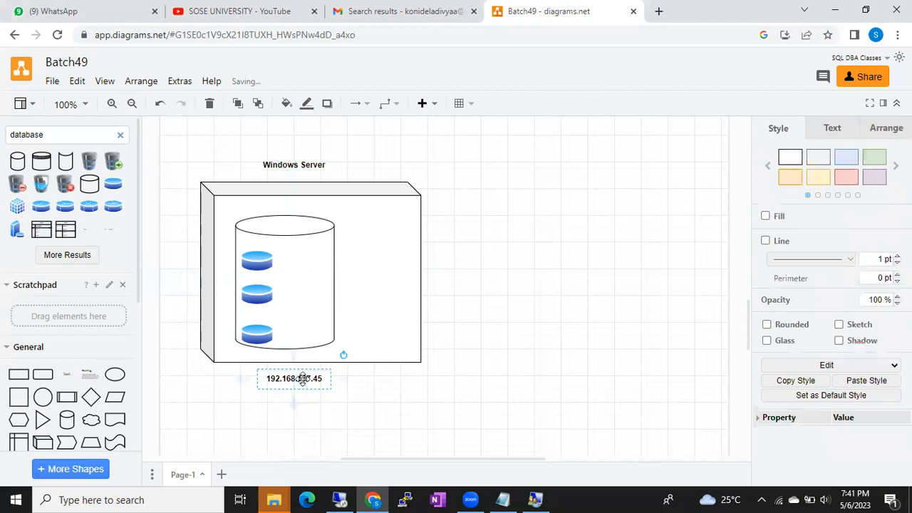
{"action": "left_click", "coordinate": [396, 395]}
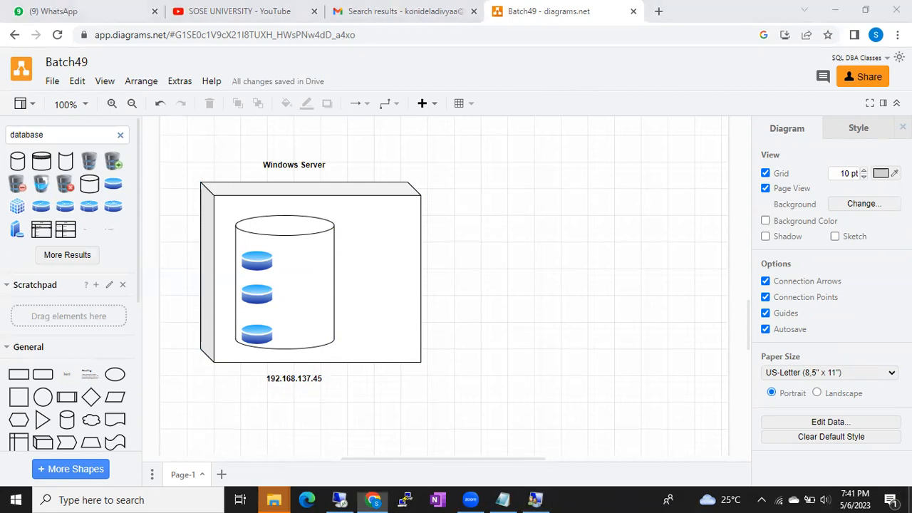
{"action": "left_click", "coordinate": [911, 499]}
Refresh the desktop and launch Oracle VM VirtualBox from its desktop icon.
{"action": "right_click", "coordinate": [562, 318]}
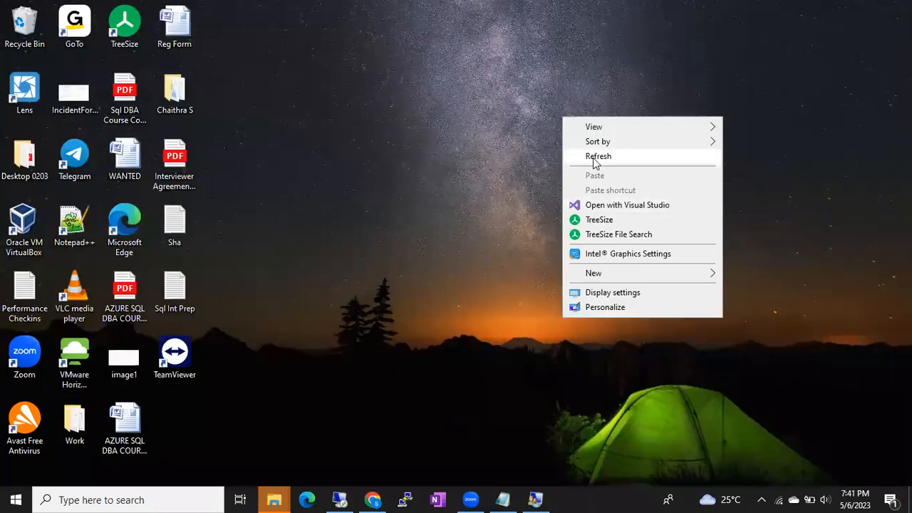
{"action": "left_click", "coordinate": [596, 158]}
{"action": "double_click", "coordinate": [29, 226]}
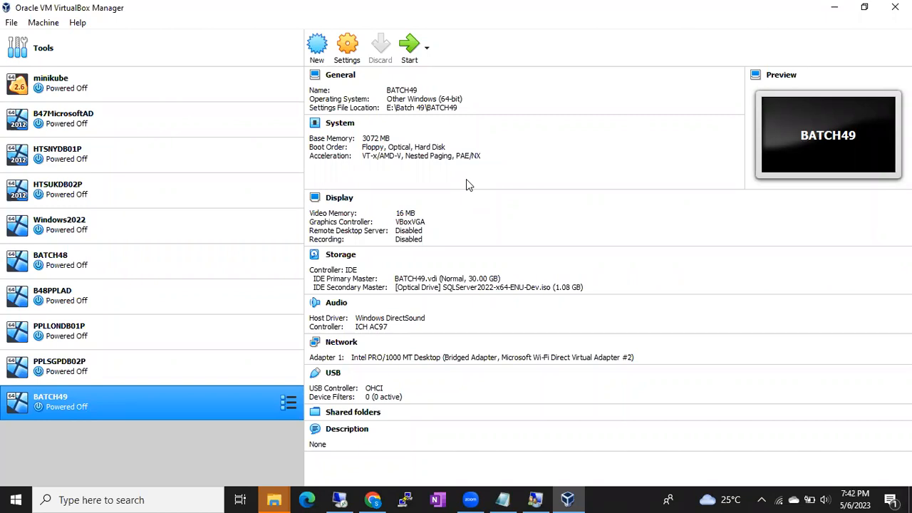
Start the BATCH49 virtual machine, dismiss the keyboard capture notice, and switch back to Chrome.
{"action": "double_click", "coordinate": [93, 405]}
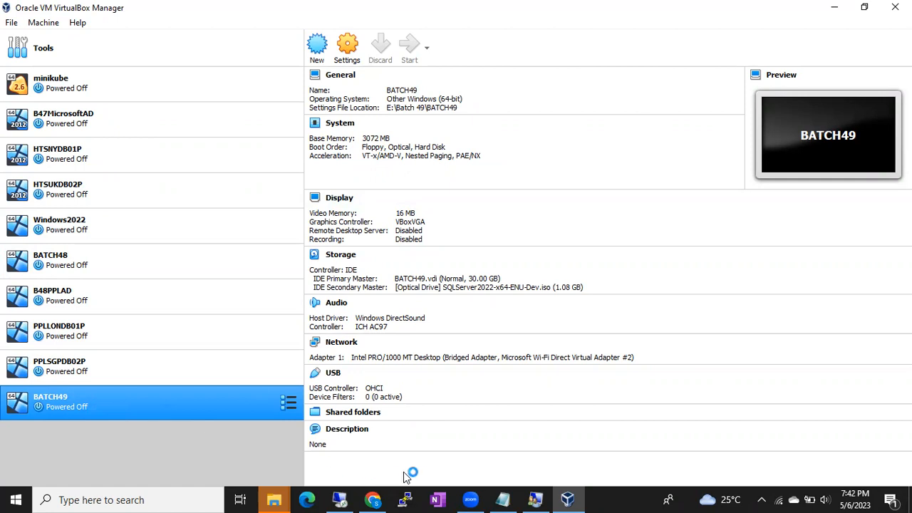
{"action": "mouse_move", "coordinate": [546, 493]}
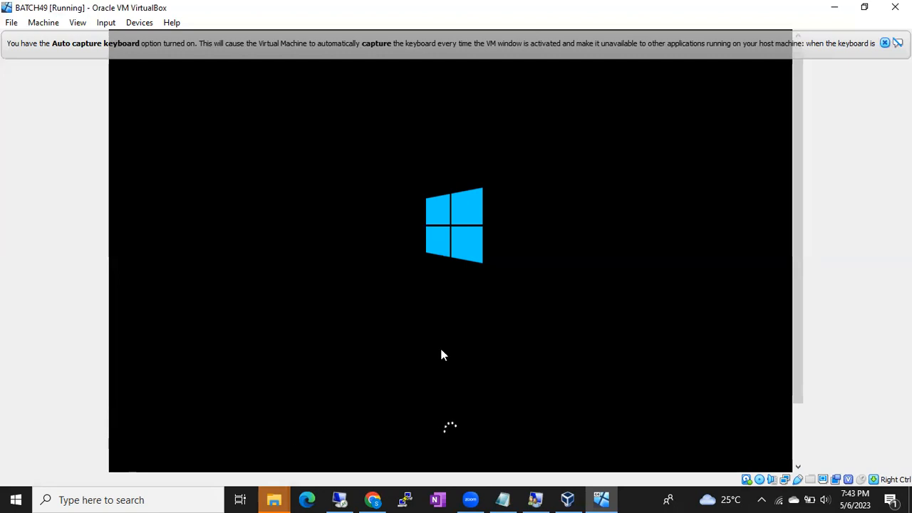
{"action": "left_click", "coordinate": [886, 43]}
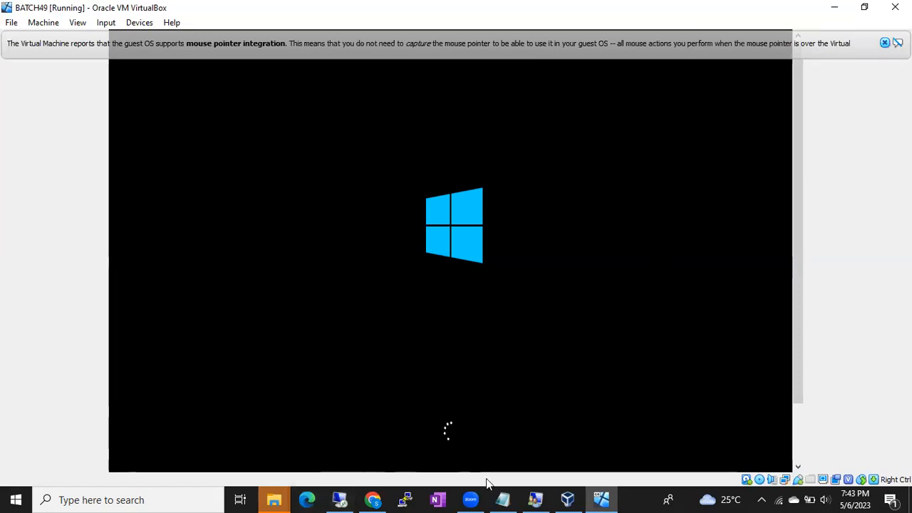
{"action": "left_click", "coordinate": [373, 500]}
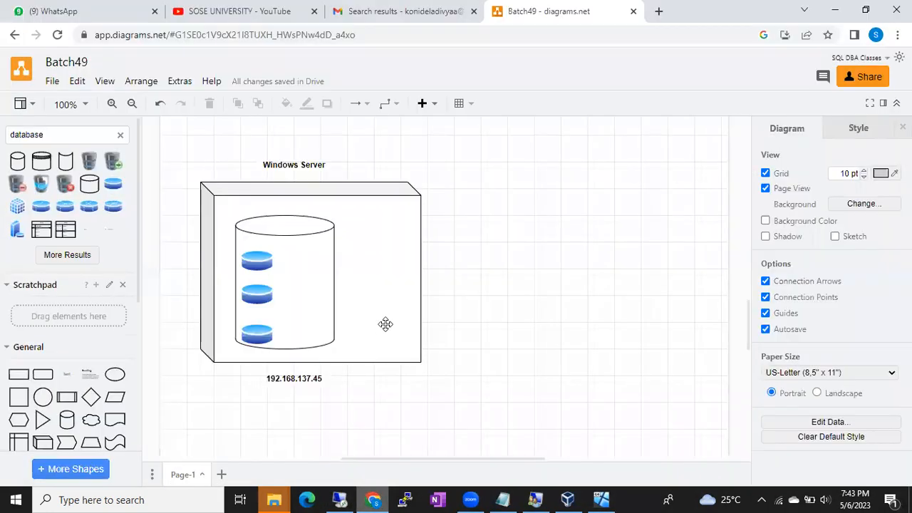
Replace the 'database' shape search with 'user' and place a blue user icon right of the server box.
{"action": "left_click", "coordinate": [395, 286]}
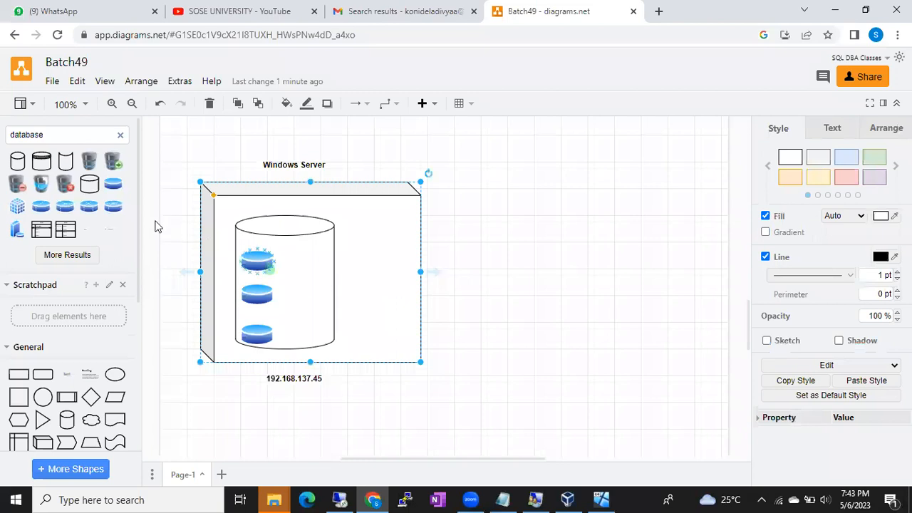
{"action": "left_click", "coordinate": [122, 139]}
{"action": "type", "text": "user"}
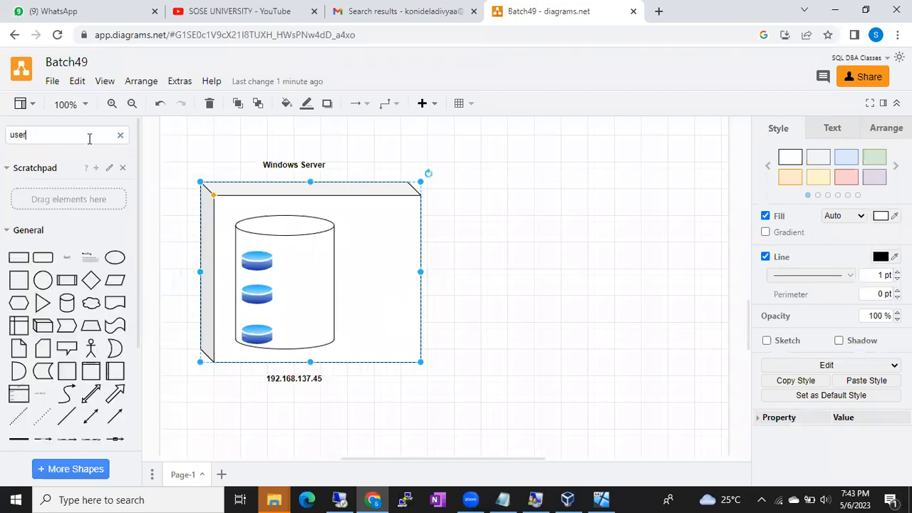
{"action": "key", "text": "Return"}
{"action": "left_click", "coordinate": [67, 162]}
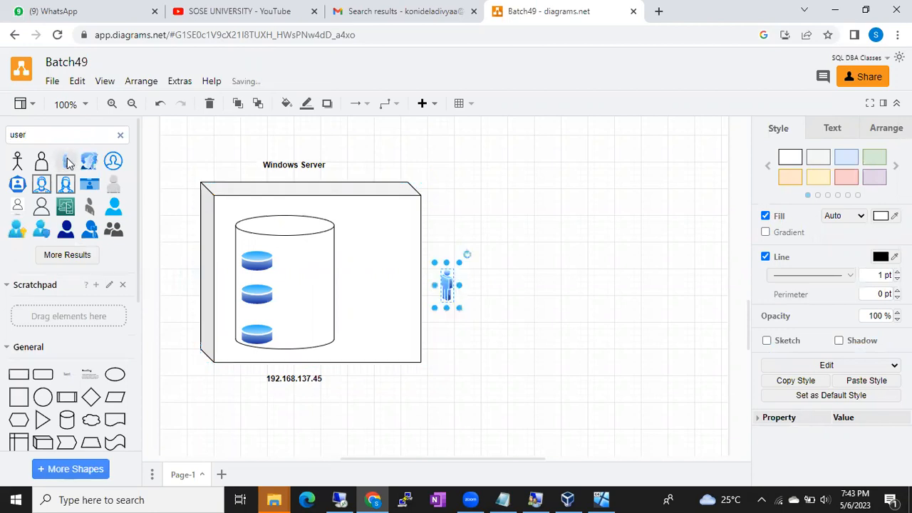
{"action": "left_click_drag", "start_coordinate": [447, 280], "coordinate": [583, 255]}
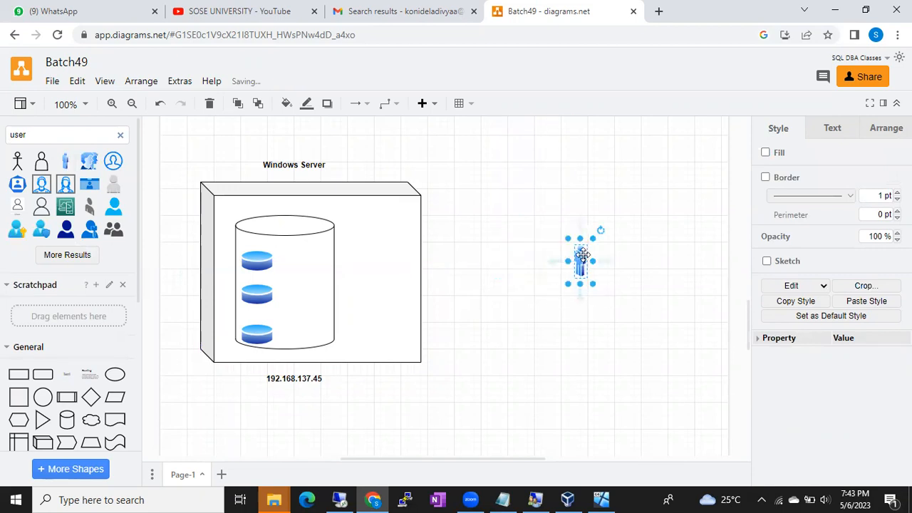
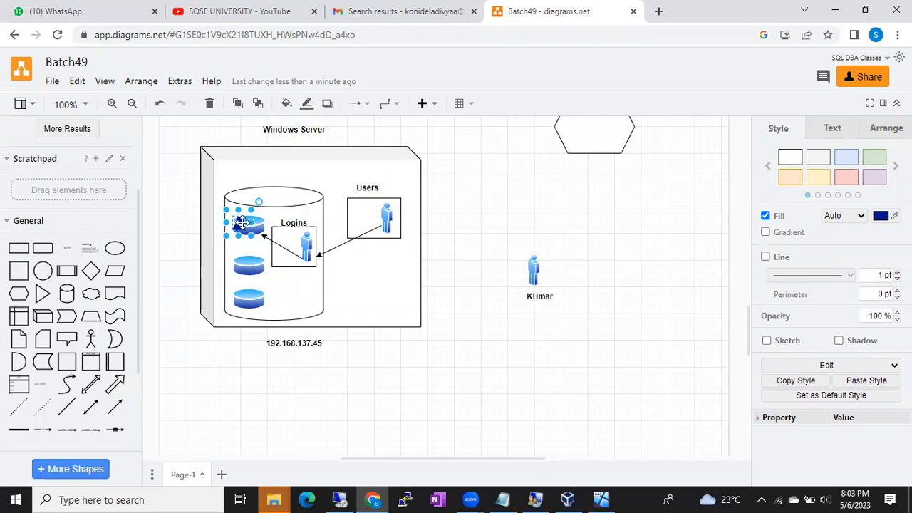
Point out the Windows Server, Users and user icon shapes, then switch to the server's SQL Server window.
{"action": "left_click", "coordinate": [456, 299]}
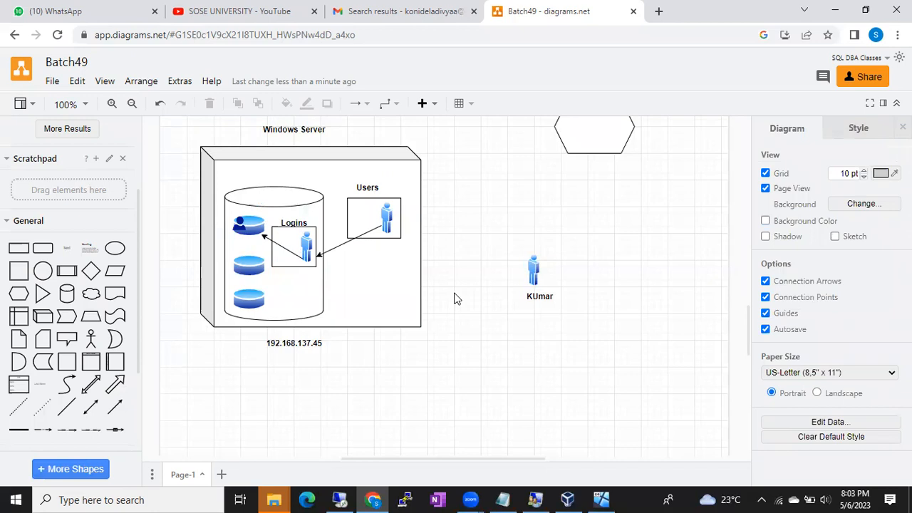
{"action": "left_click", "coordinate": [399, 186]}
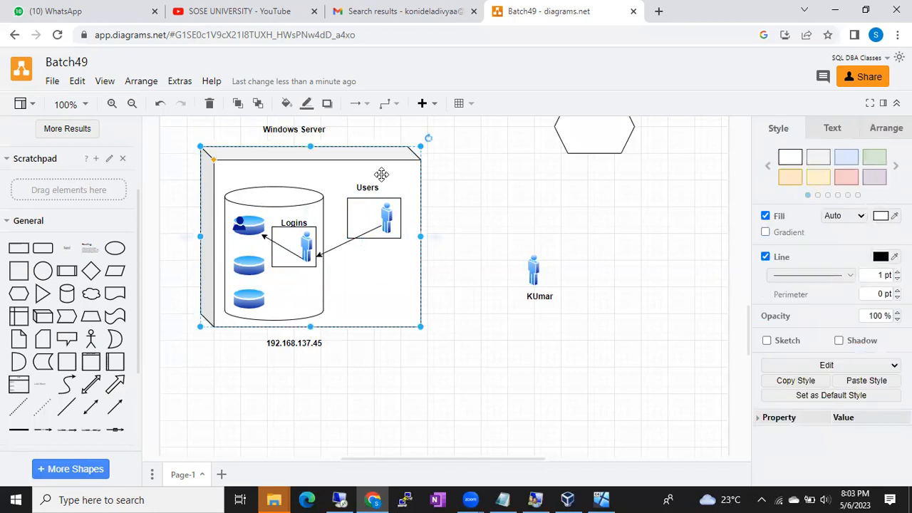
{"action": "left_click", "coordinate": [377, 188]}
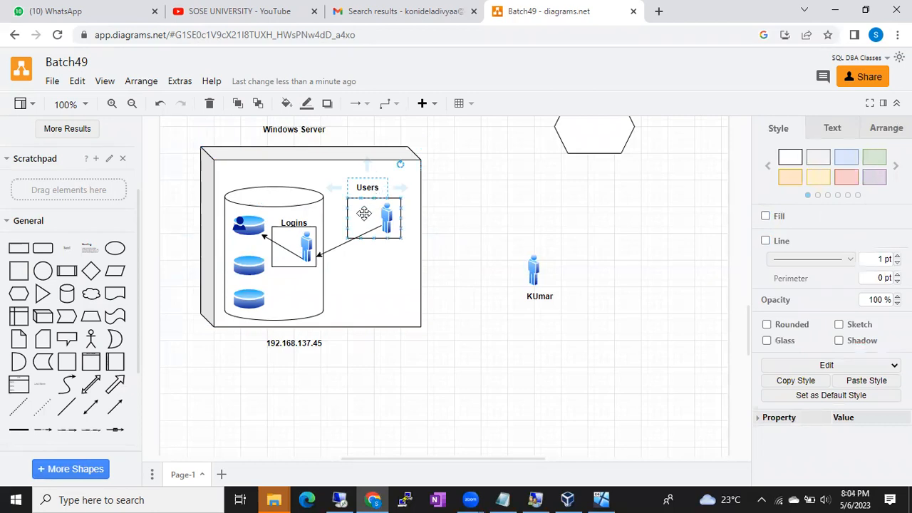
{"action": "left_click", "coordinate": [364, 214]}
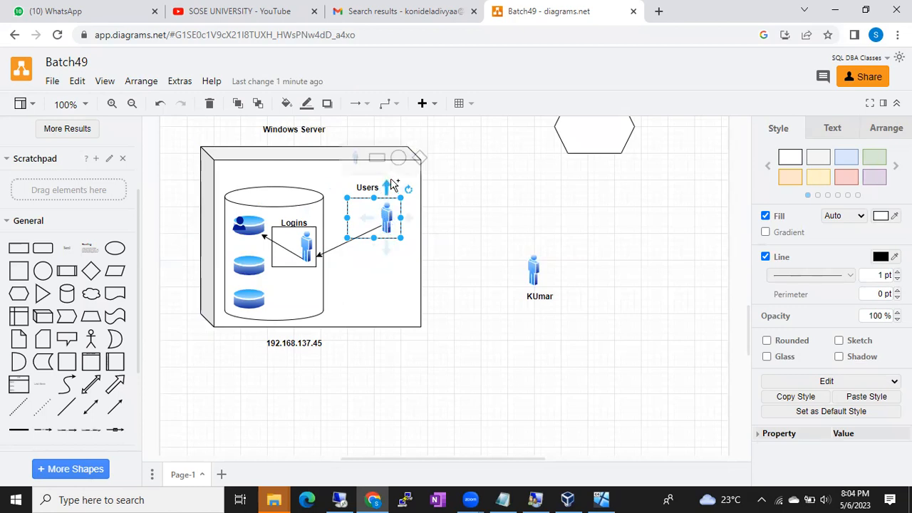
{"action": "left_click", "coordinate": [398, 283]}
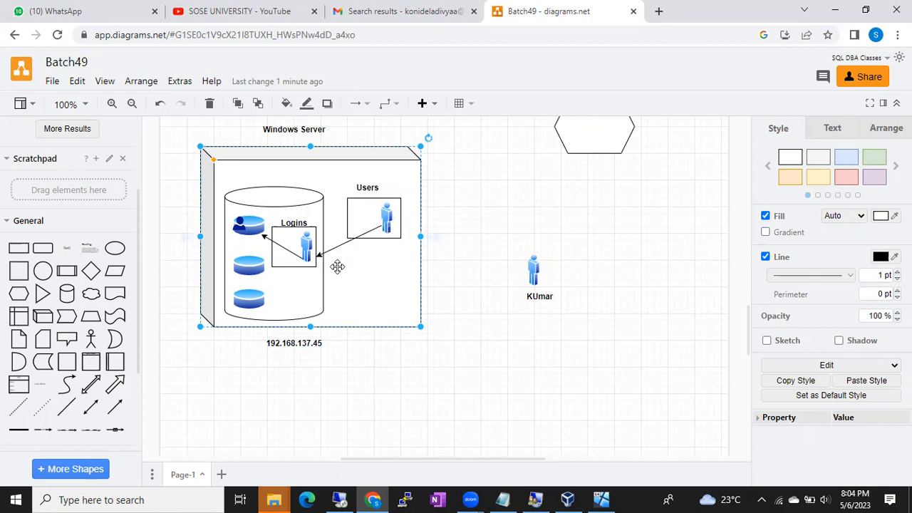
{"action": "left_click", "coordinate": [341, 499]}
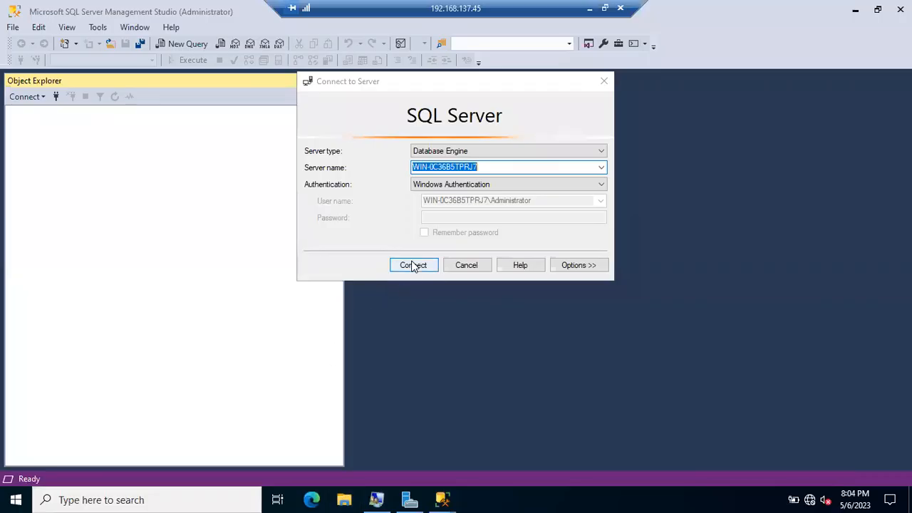
Connect to SQL Server, list Security > Logins, select Administrator, and open another Connect to Server prompt.
{"action": "left_click", "coordinate": [413, 264]}
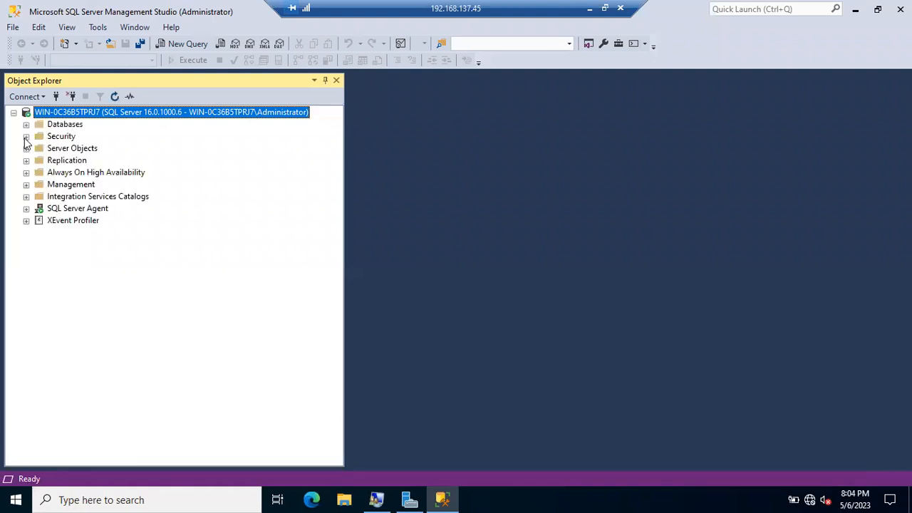
{"action": "left_click", "coordinate": [26, 137]}
{"action": "left_click", "coordinate": [39, 149]}
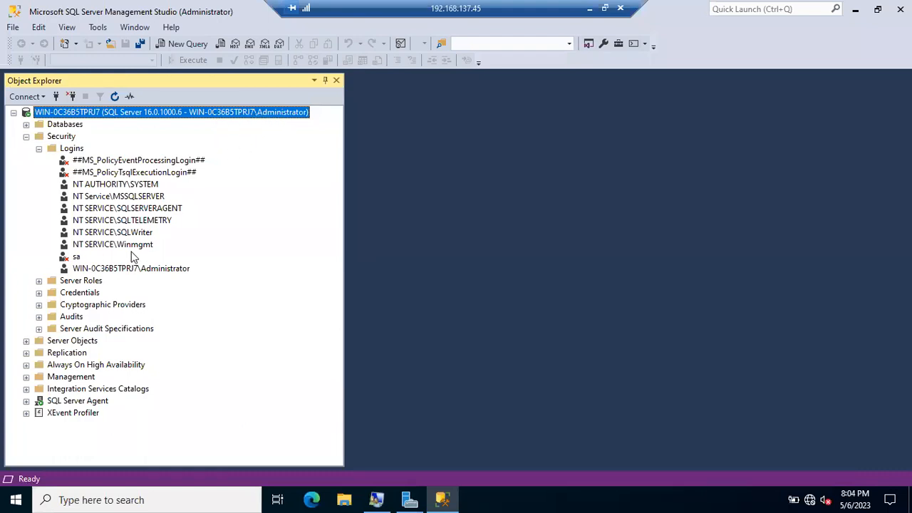
{"action": "left_click", "coordinate": [128, 269]}
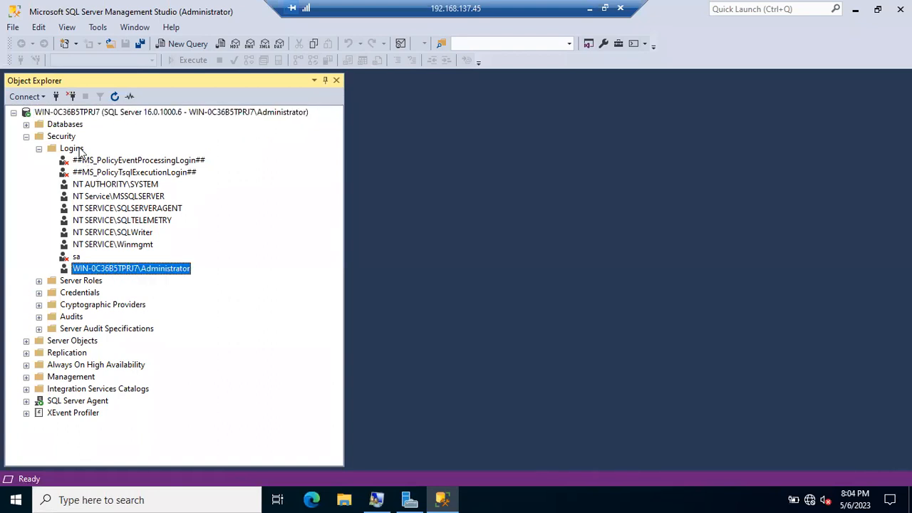
{"action": "left_click", "coordinate": [56, 98]}
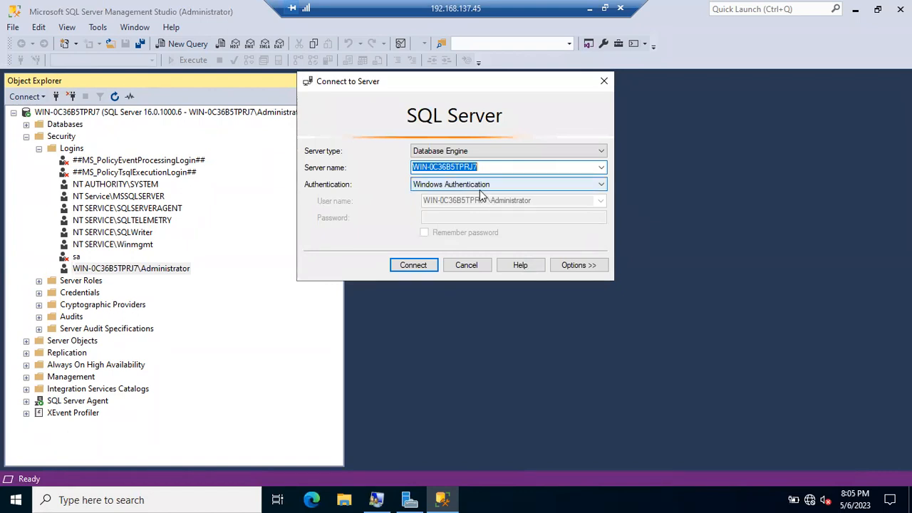
Check the signed-in Administrator account in the Start menu, then connect with Windows Authentication.
{"action": "left_click", "coordinate": [13, 499]}
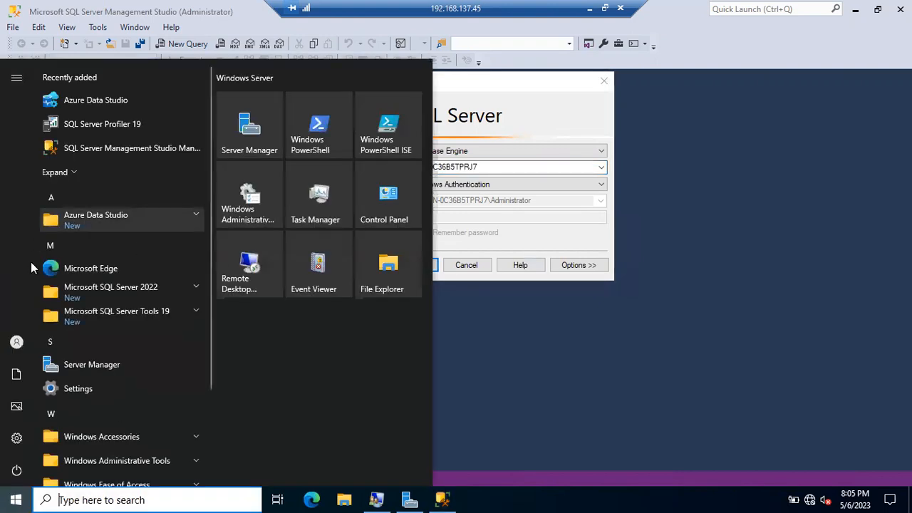
{"action": "left_click", "coordinate": [17, 345]}
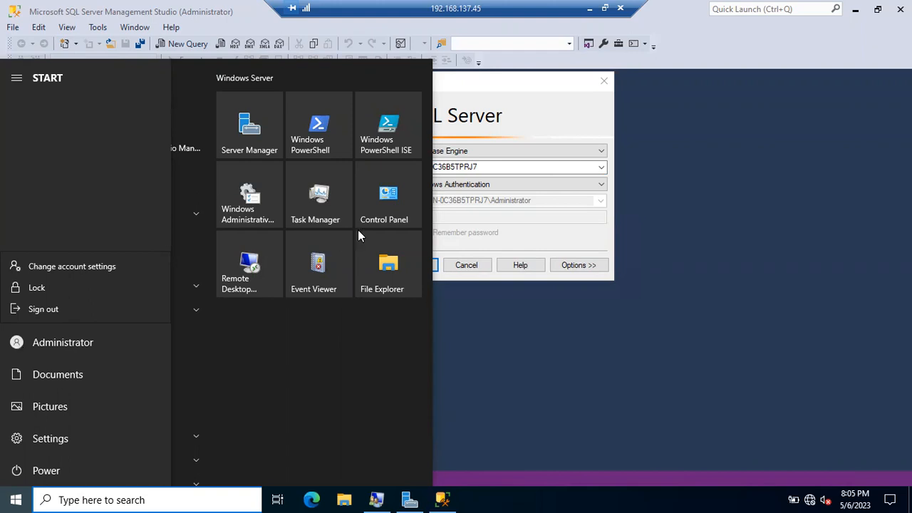
{"action": "left_click", "coordinate": [479, 207]}
{"action": "left_click", "coordinate": [477, 203]}
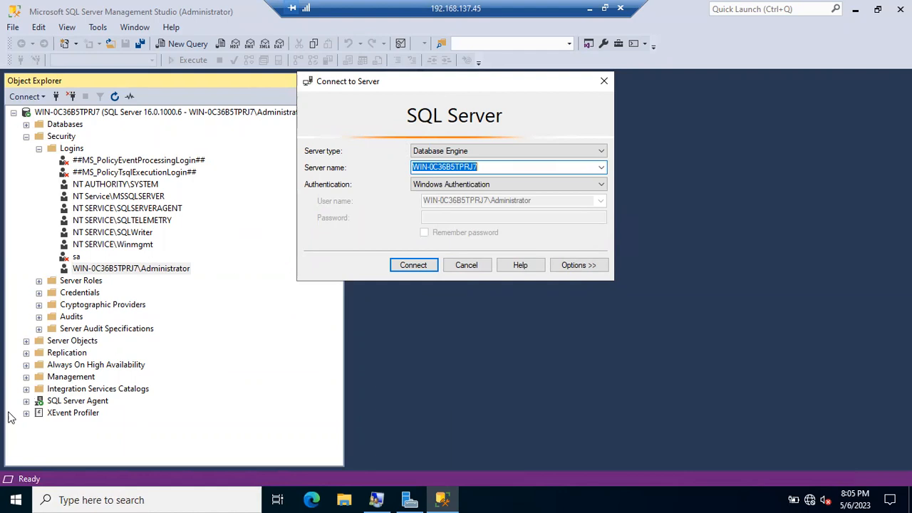
{"action": "left_click", "coordinate": [15, 500]}
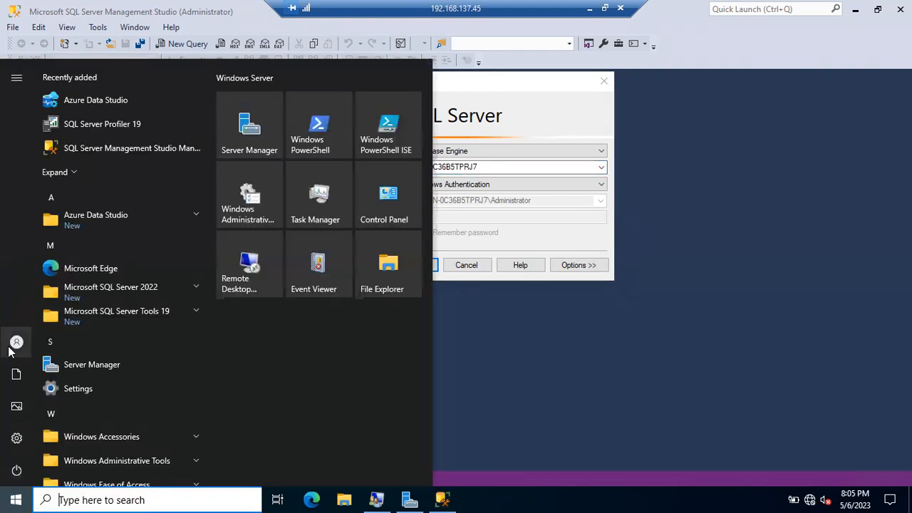
{"action": "left_click", "coordinate": [538, 213]}
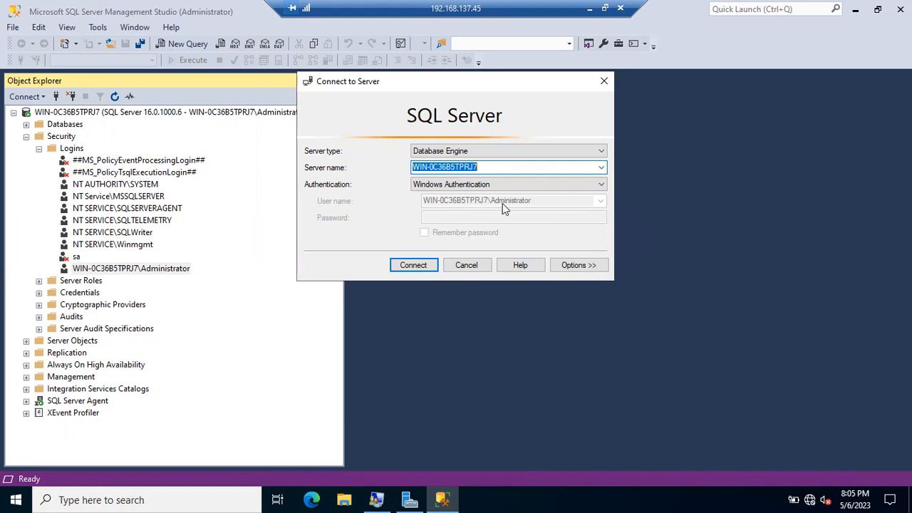
{"action": "left_click", "coordinate": [406, 267]}
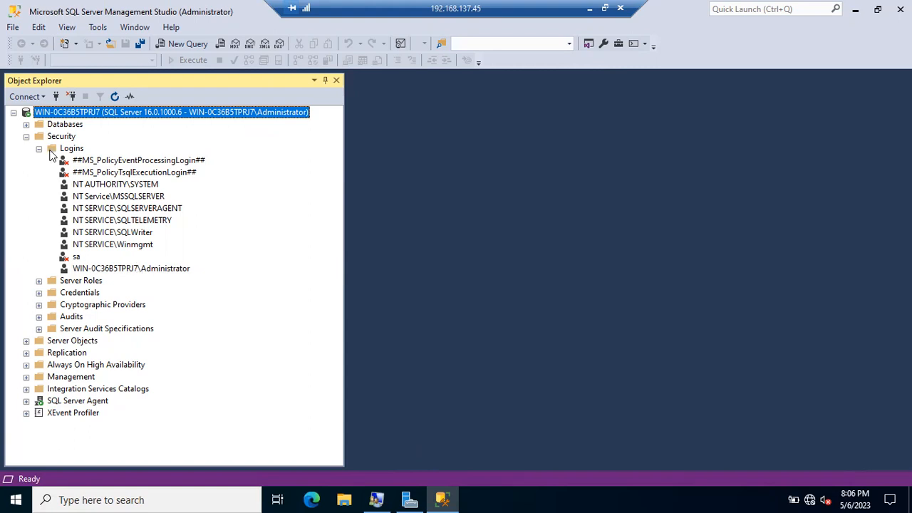
Expand Databases to show the Amazon database and Security > Logins to show the Administrator login.
{"action": "left_click", "coordinate": [120, 270]}
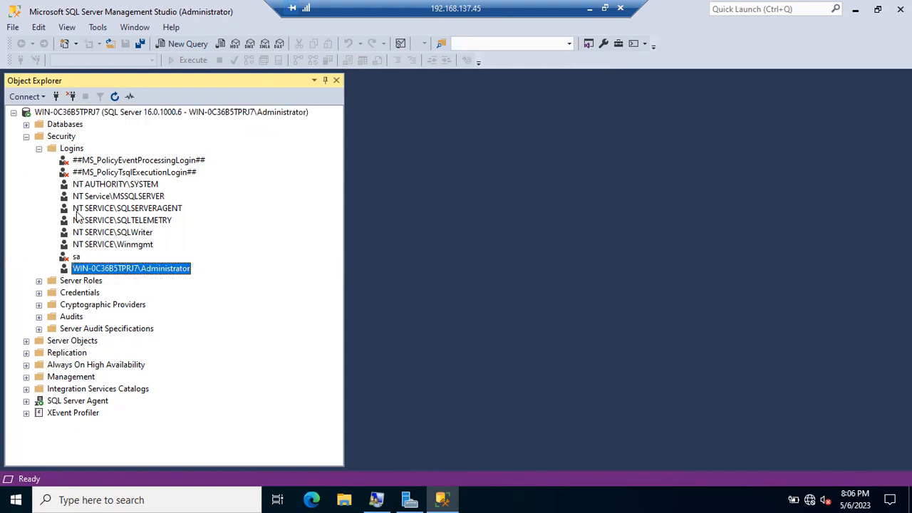
{"action": "left_click", "coordinate": [25, 136]}
{"action": "left_click", "coordinate": [25, 124]}
{"action": "left_click", "coordinate": [78, 163]}
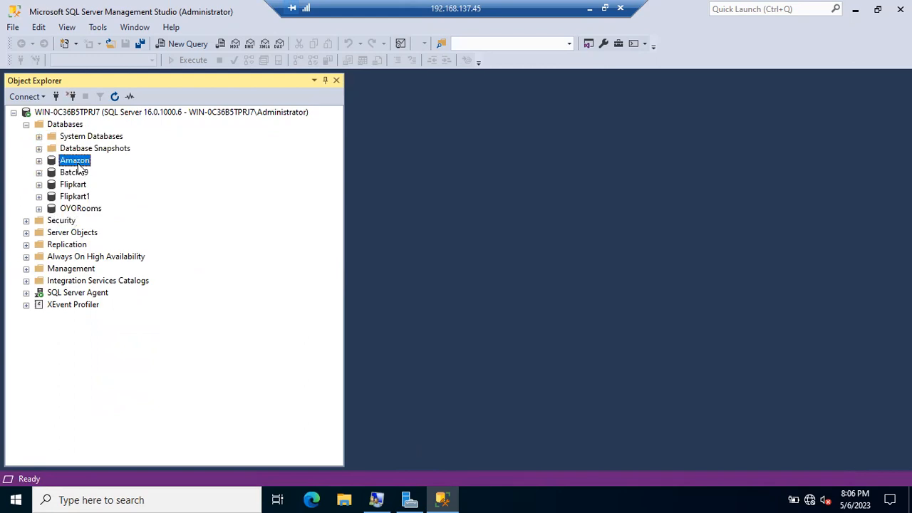
{"action": "left_click", "coordinate": [26, 221]}
{"action": "left_click", "coordinate": [118, 352]}
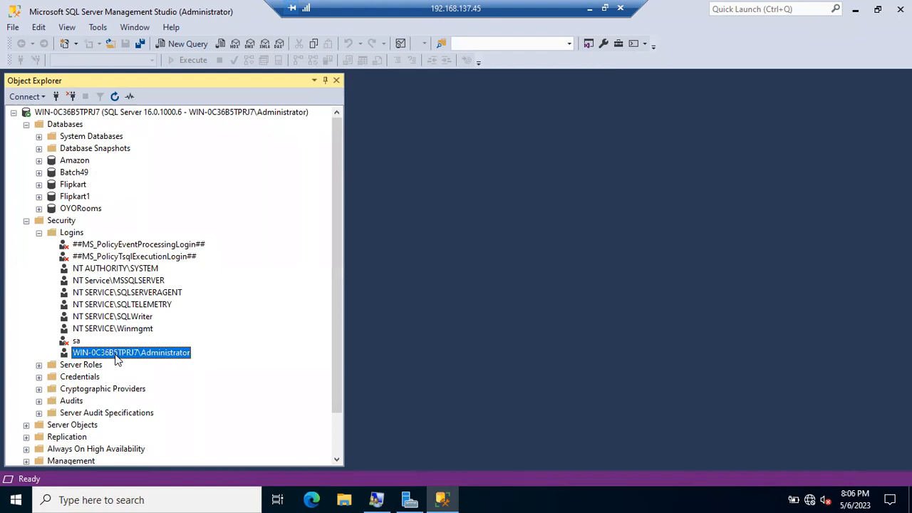
{"action": "left_click", "coordinate": [80, 162]}
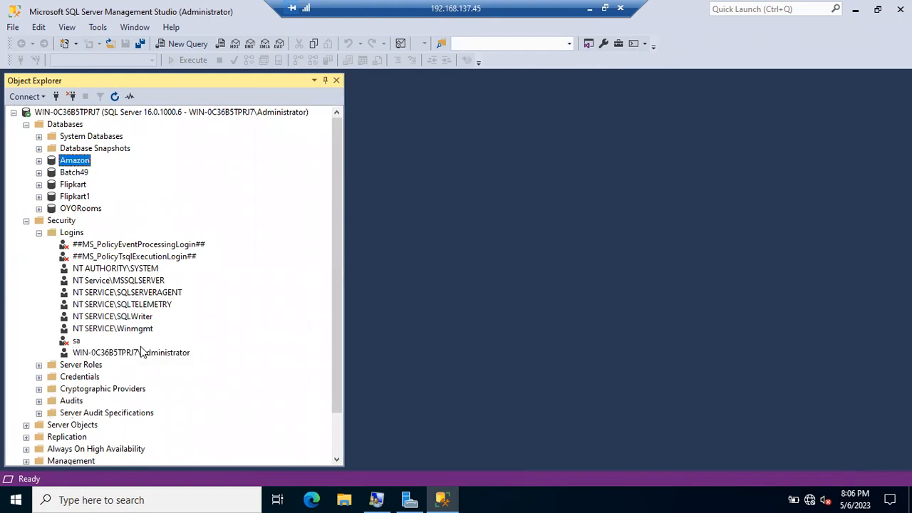
{"action": "left_click", "coordinate": [141, 357]}
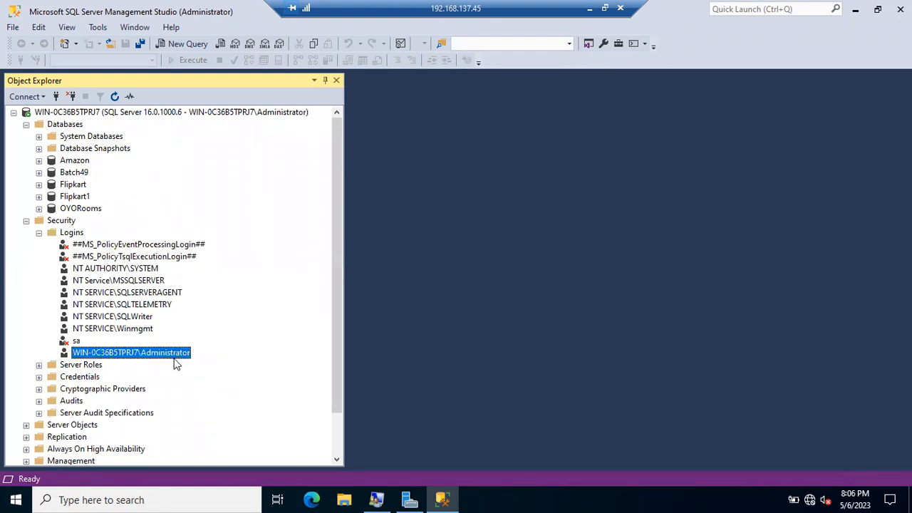
{"action": "left_click", "coordinate": [79, 162]}
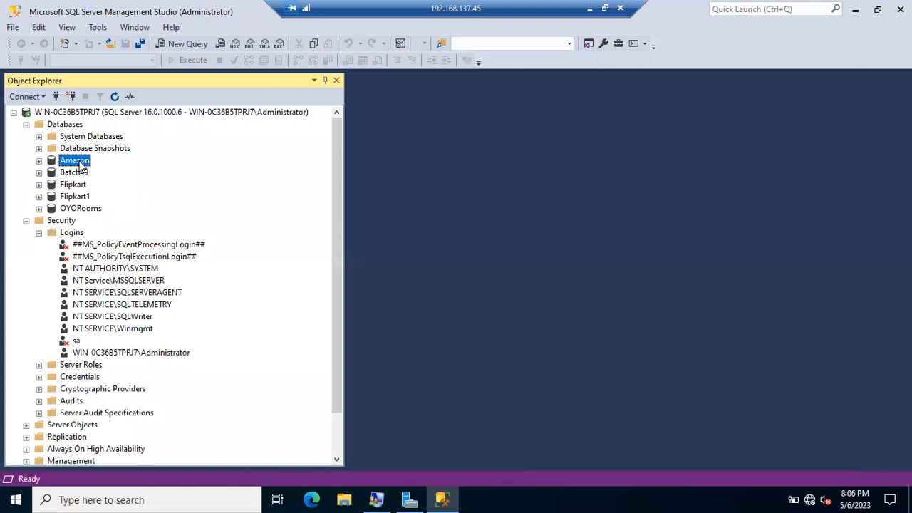
List the Amazon database's Security > Users, collapse Amazon, and return to the Batch49 diagram.
{"action": "left_click", "coordinate": [39, 161]}
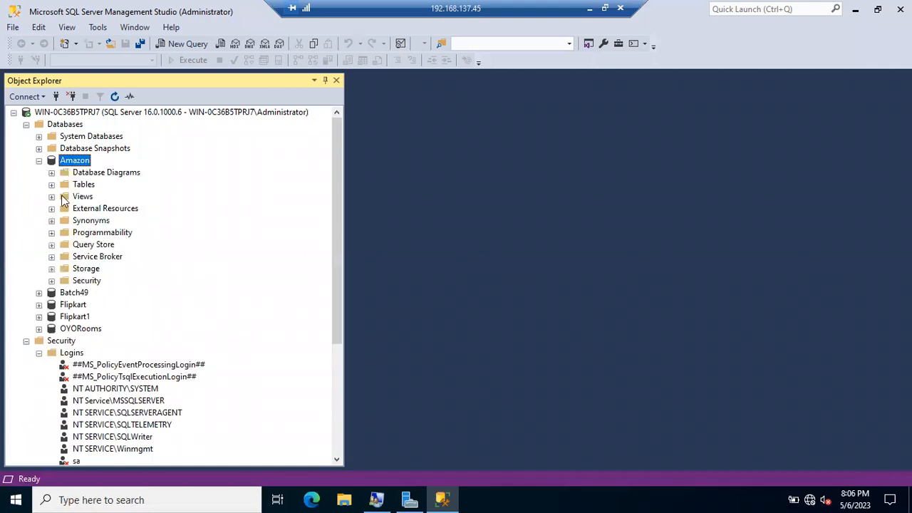
{"action": "left_click", "coordinate": [52, 281]}
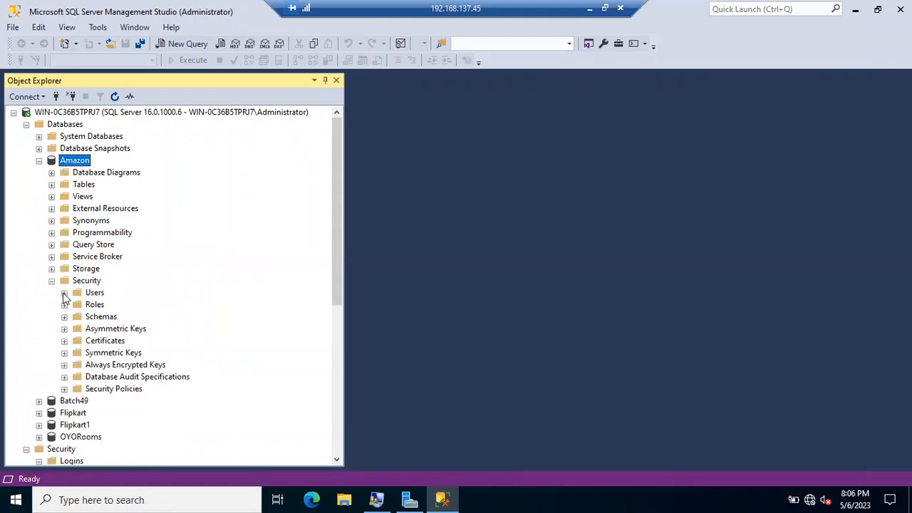
{"action": "left_click", "coordinate": [64, 293]}
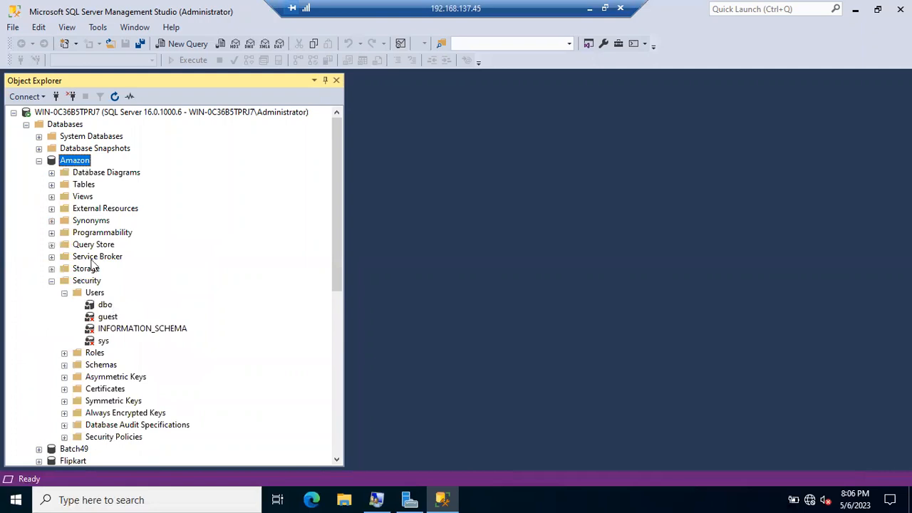
{"action": "left_click", "coordinate": [39, 160]}
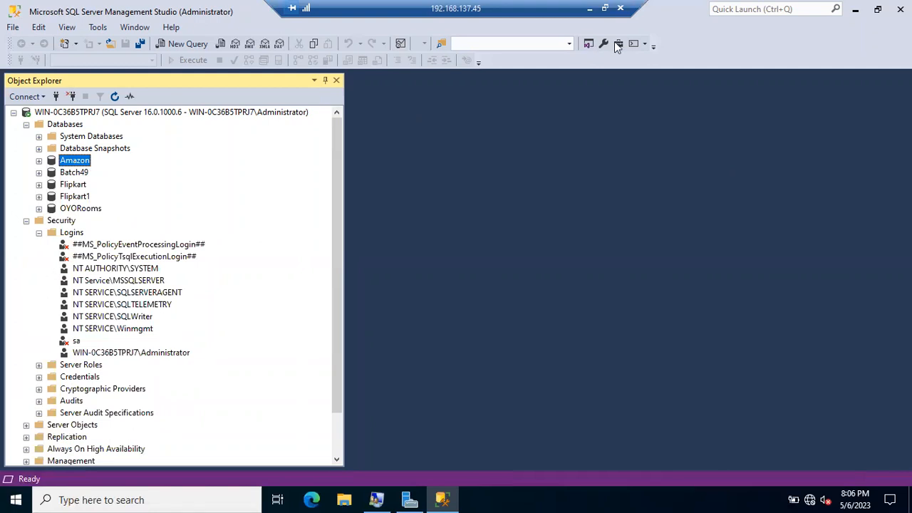
{"action": "left_click", "coordinate": [590, 8]}
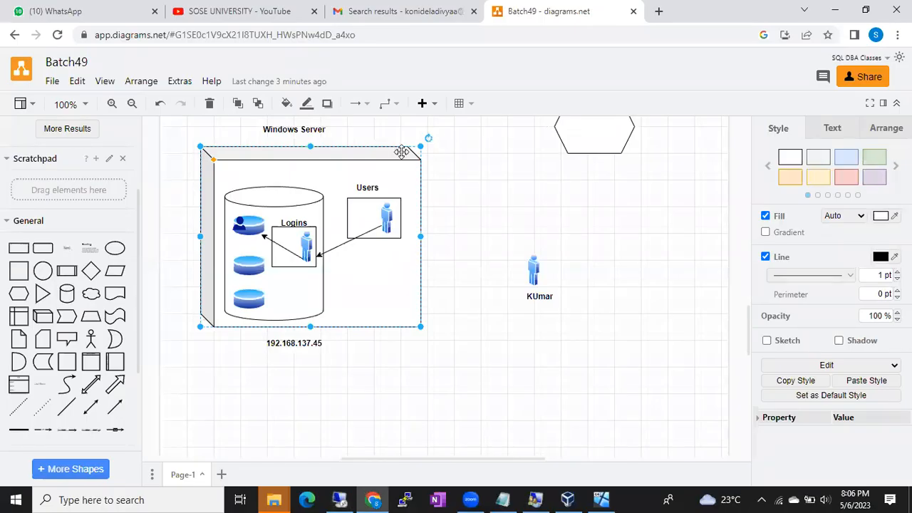
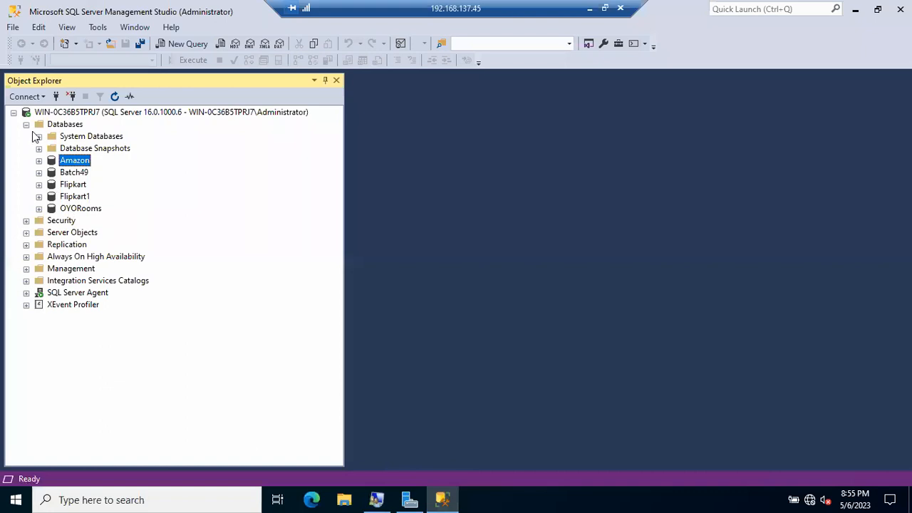
Collapse Databases, expand Security, and start a New Login from the Logins folder.
{"action": "left_click", "coordinate": [27, 124]}
{"action": "double_click", "coordinate": [60, 136]}
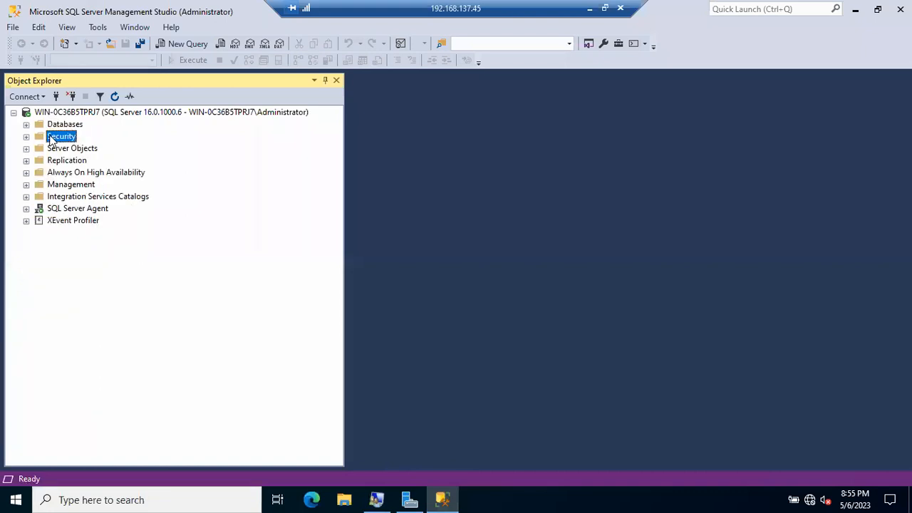
{"action": "right_click", "coordinate": [75, 151]}
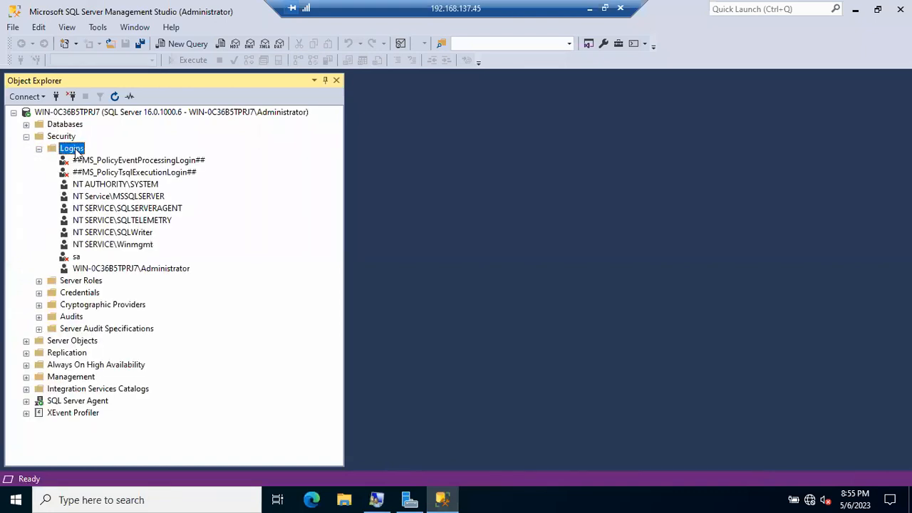
{"action": "left_click", "coordinate": [105, 155]}
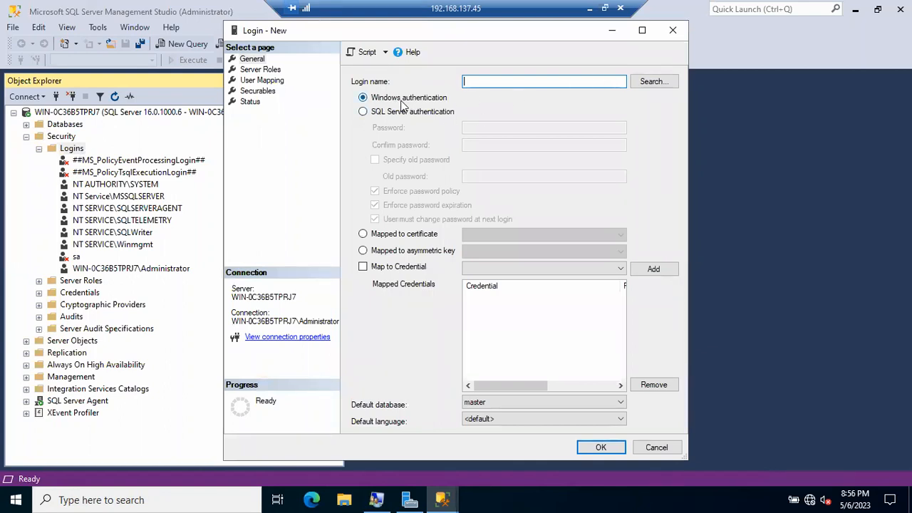
Keep Windows authentication, check the name Kumar (not found), then minimise the remote session.
{"action": "left_click", "coordinate": [373, 117]}
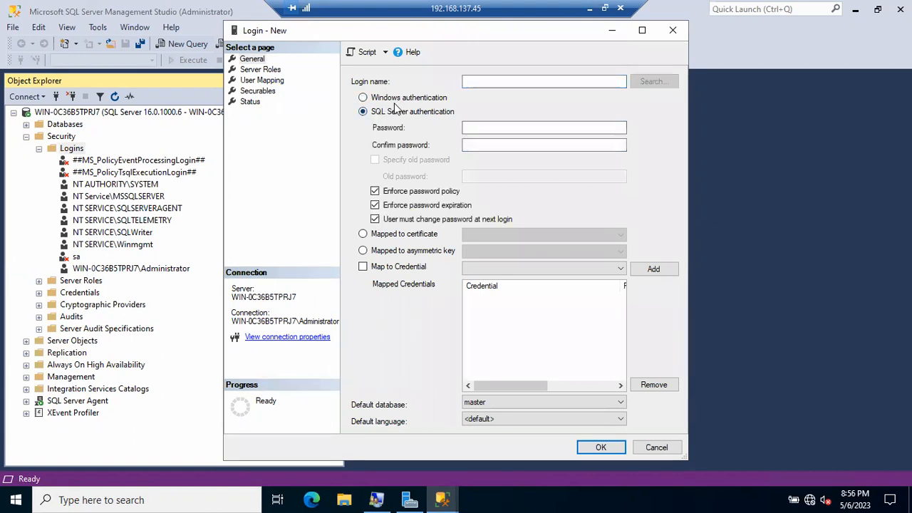
{"action": "left_click", "coordinate": [394, 99]}
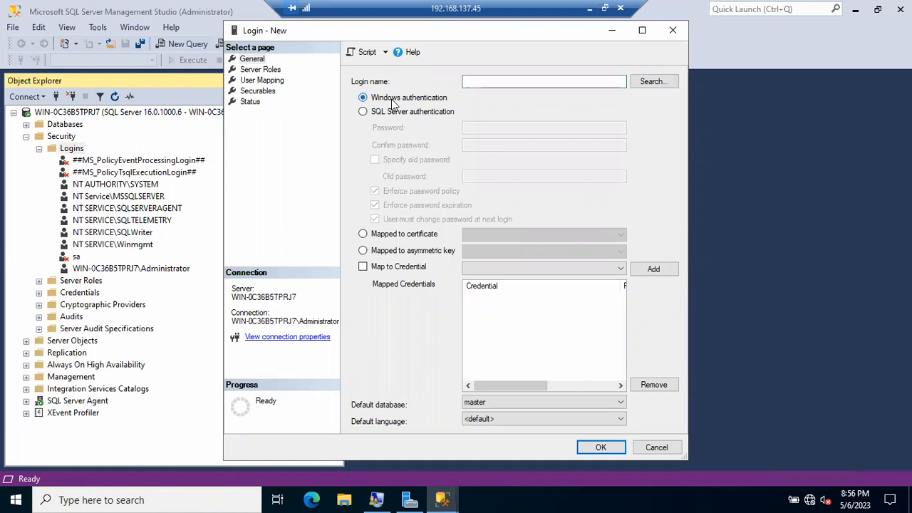
{"action": "left_click", "coordinate": [650, 83]}
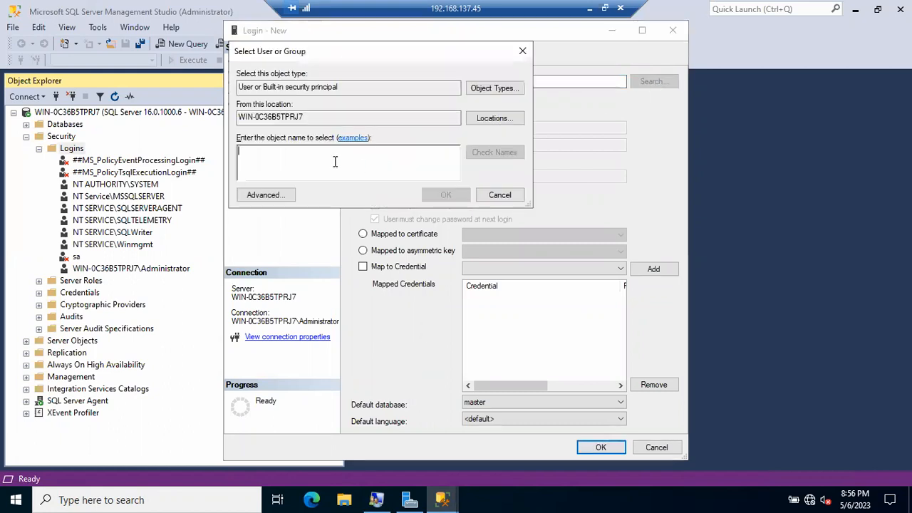
{"action": "type", "text": "Kumar"}
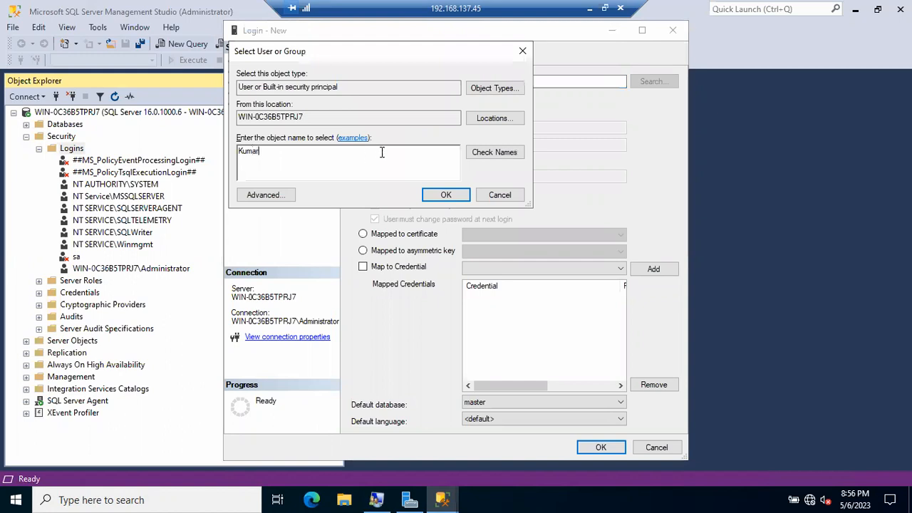
{"action": "left_click", "coordinate": [487, 151]}
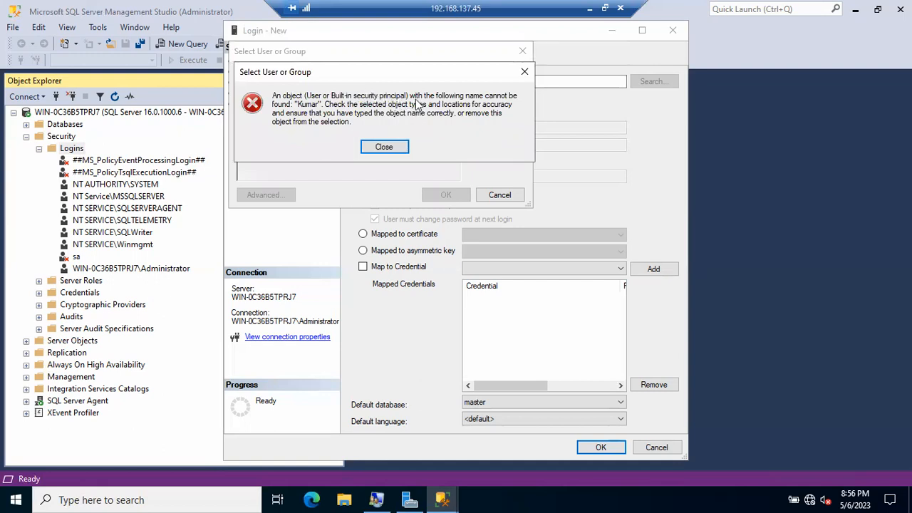
{"action": "left_click", "coordinate": [589, 8]}
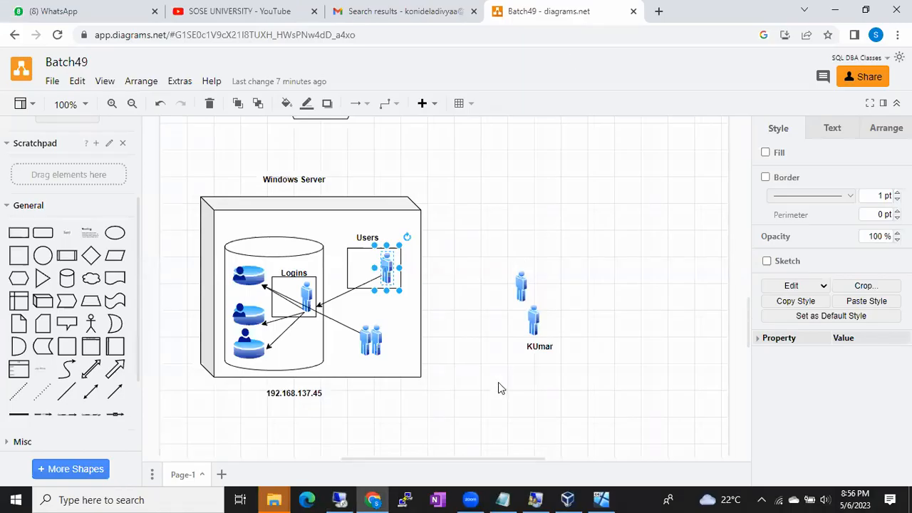
{"action": "left_click", "coordinate": [503, 499]}
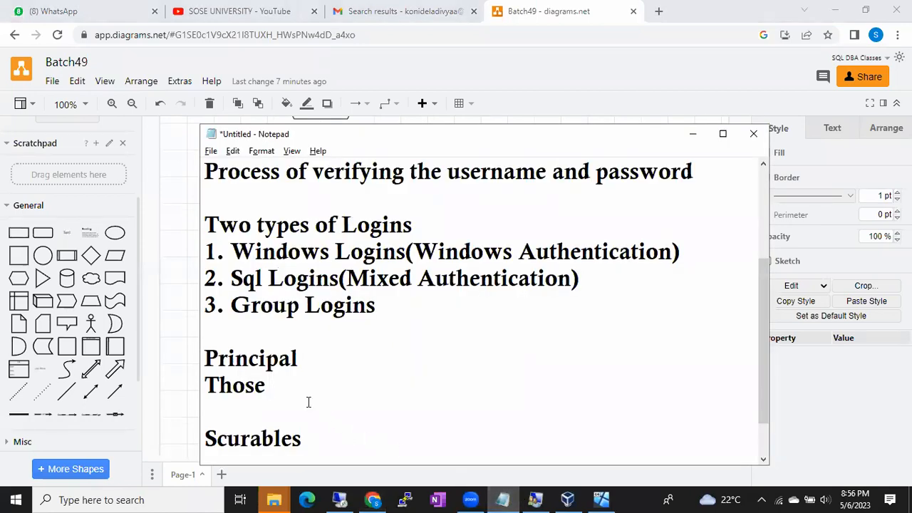
Complete the notes line: 'who are accessing the resources/Objects is called Principal'.
{"action": "type", "text": "who are a"}
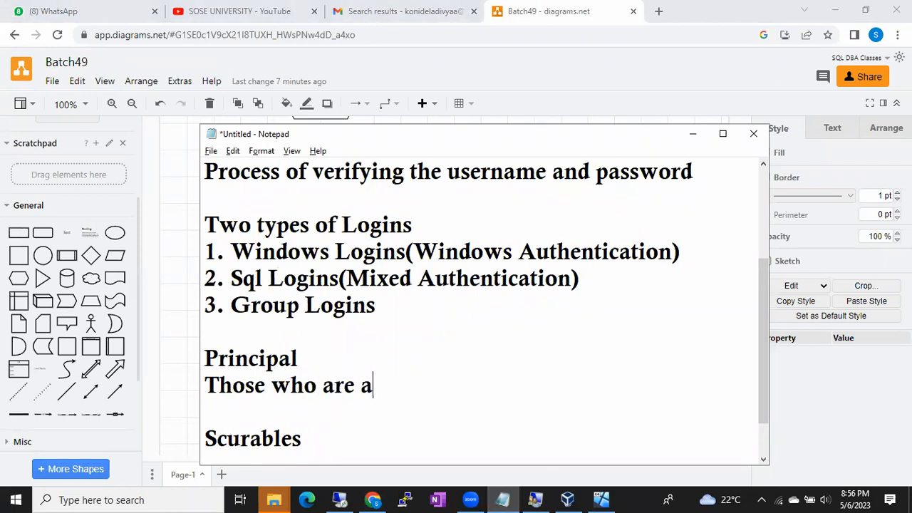
{"action": "type", "text": "ccessing the "}
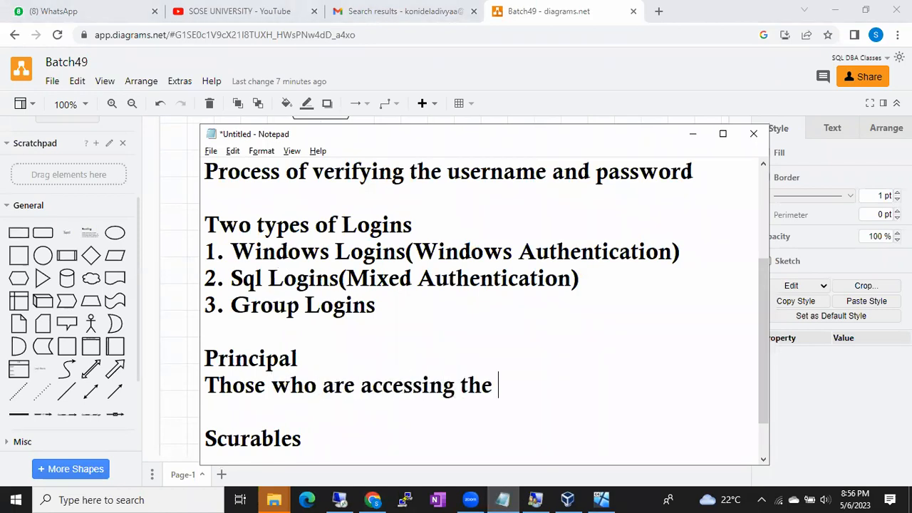
{"action": "type", "text": "rexo"}
{"action": "key", "text": "BackSpace"}
{"action": "key", "text": "BackSpace"}
{"action": "type", "text": "s"}
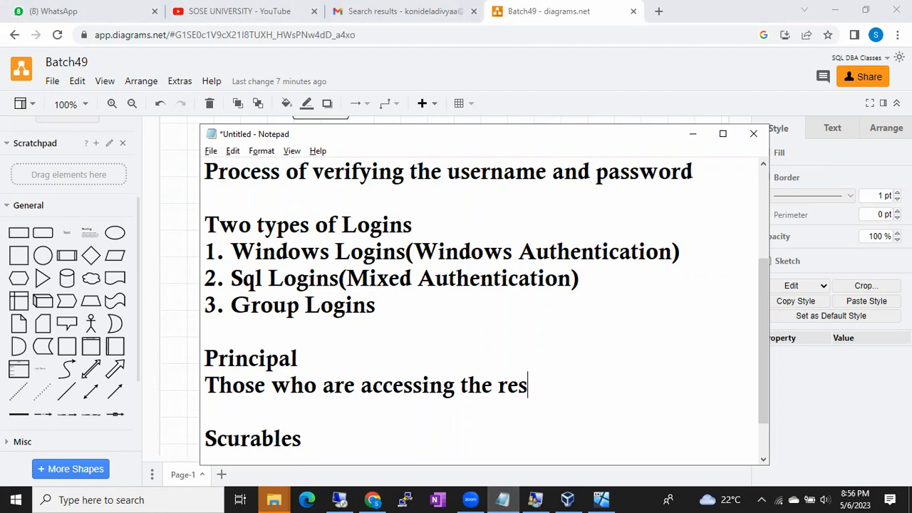
{"action": "type", "text": "ources/O"}
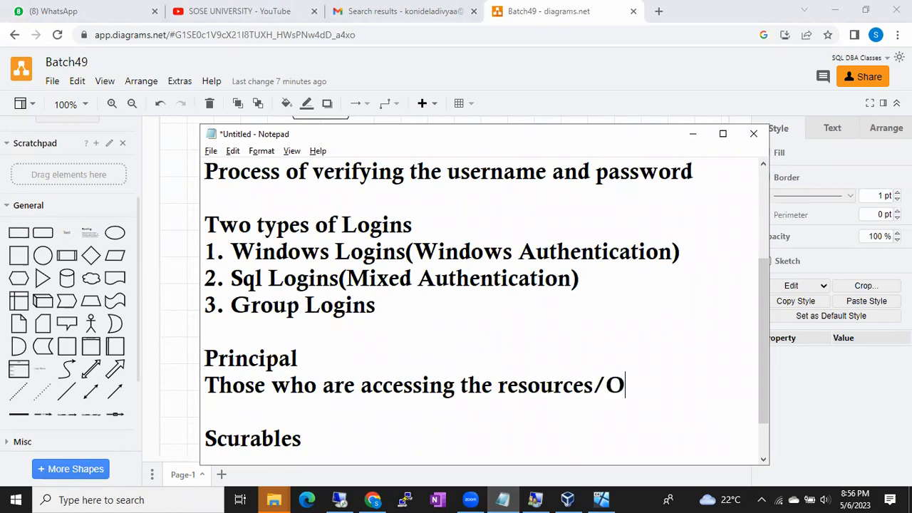
{"action": "type", "text": "bjects "}
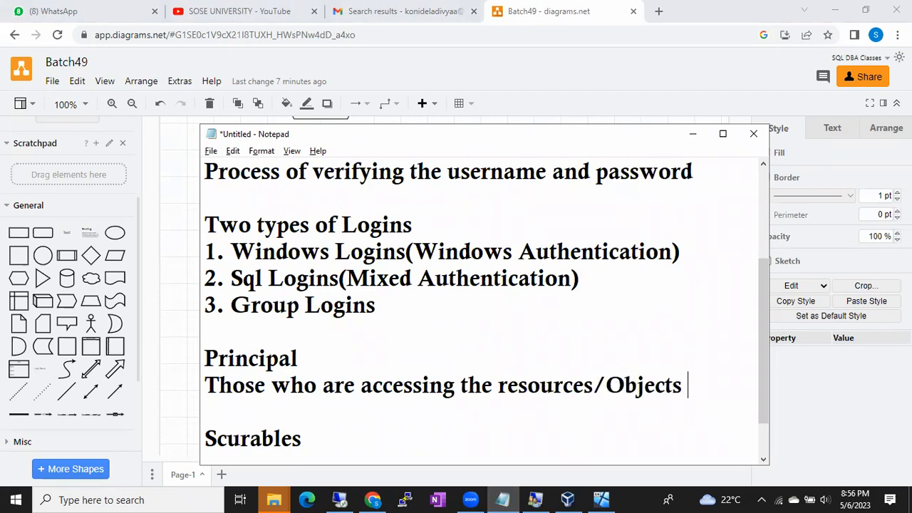
{"action": "type", "text": "is called Pr"}
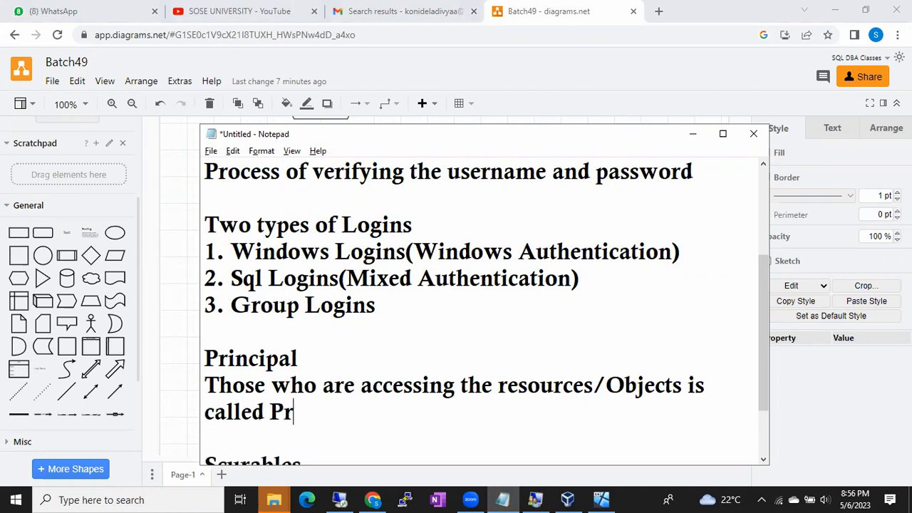
{"action": "type", "text": "incipal"}
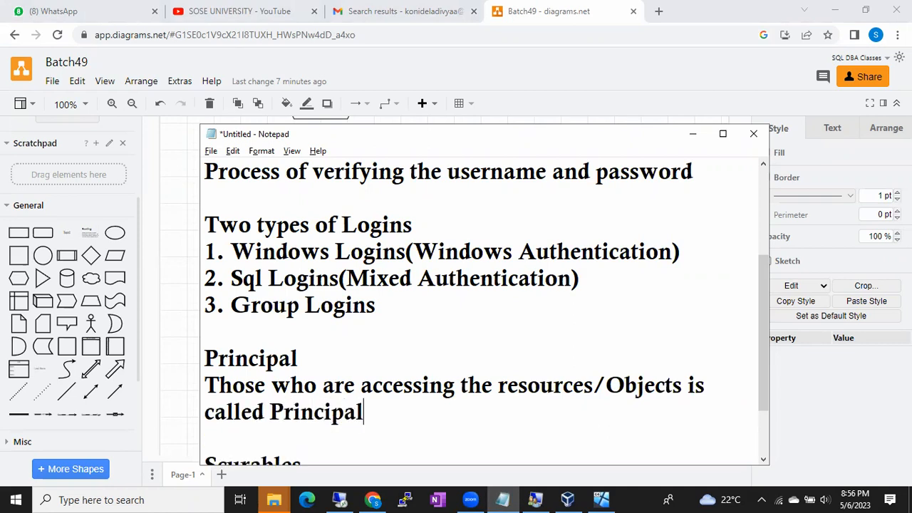
Under Scurables, add 'Which objects they are accessing those are securable' and highlight the Principal definition.
{"action": "scroll", "coordinate": [276, 420], "scroll_direction": "down", "scroll_amount": 1}
{"action": "left_click", "coordinate": [314, 404]}
{"action": "key", "text": "Return"}
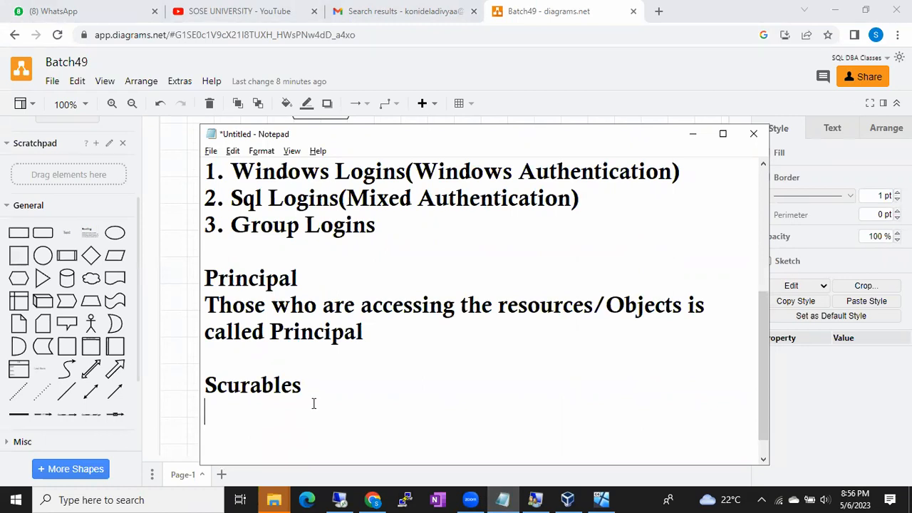
{"action": "type", "text": "Which object"}
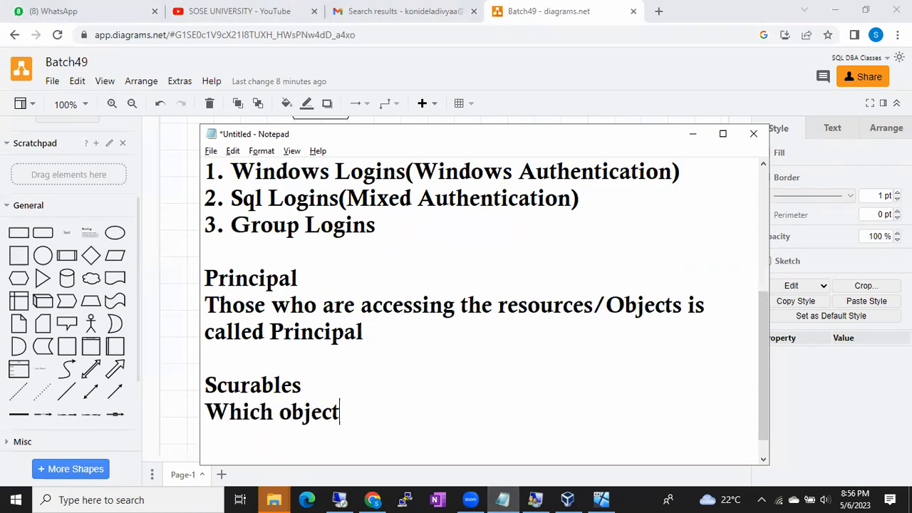
{"action": "type", "text": "s they are accessn"}
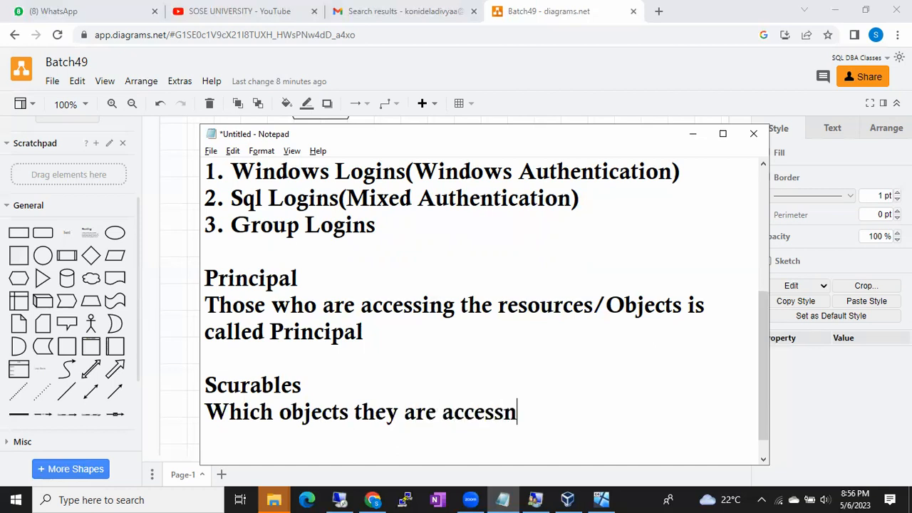
{"action": "key", "text": "BackSpace"}
{"action": "type", "text": "ing"}
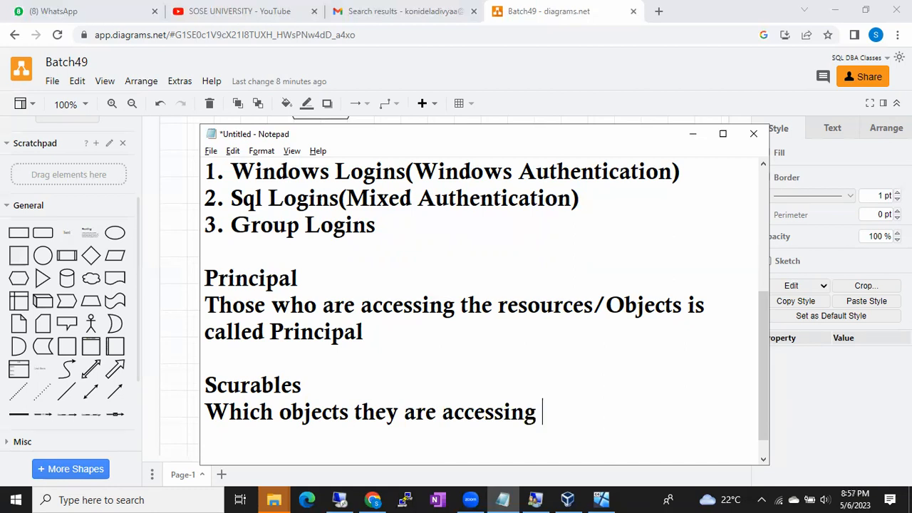
{"action": "type", "text": "those "}
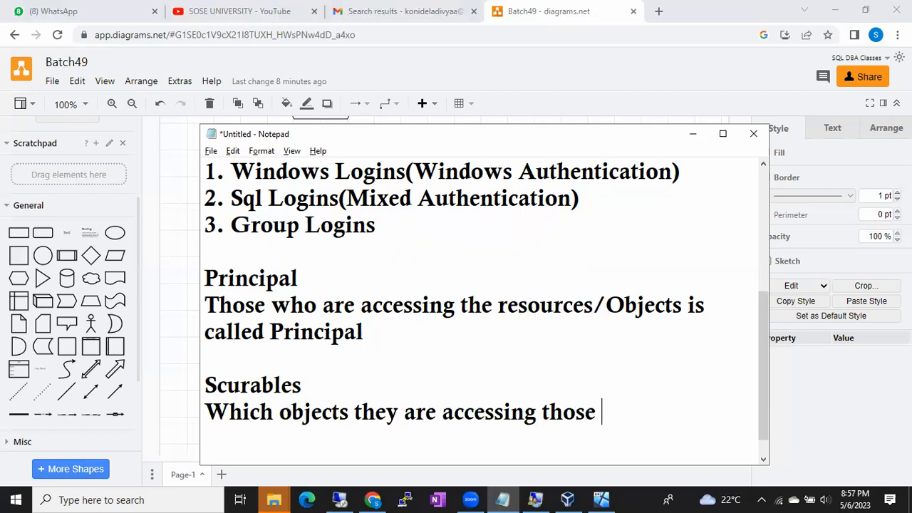
{"action": "type", "text": "are securable"}
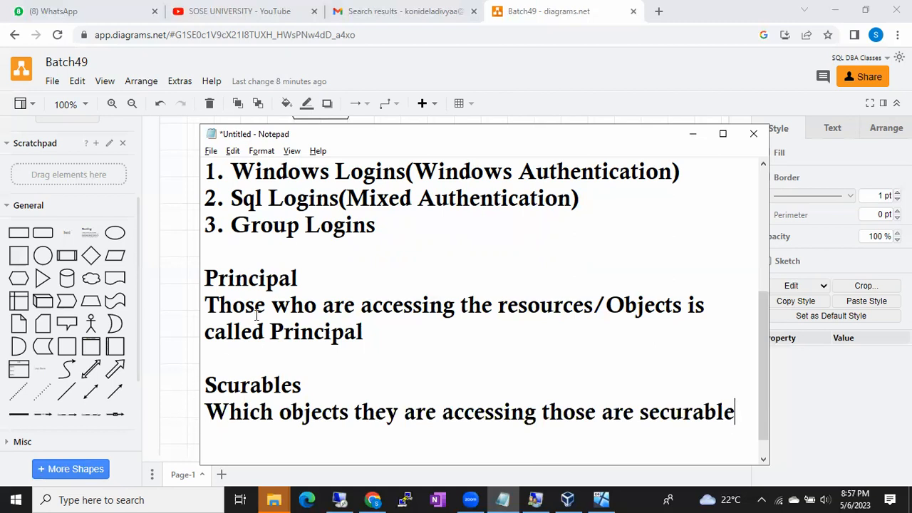
{"action": "left_click_drag", "start_coordinate": [257, 306], "coordinate": [355, 333]}
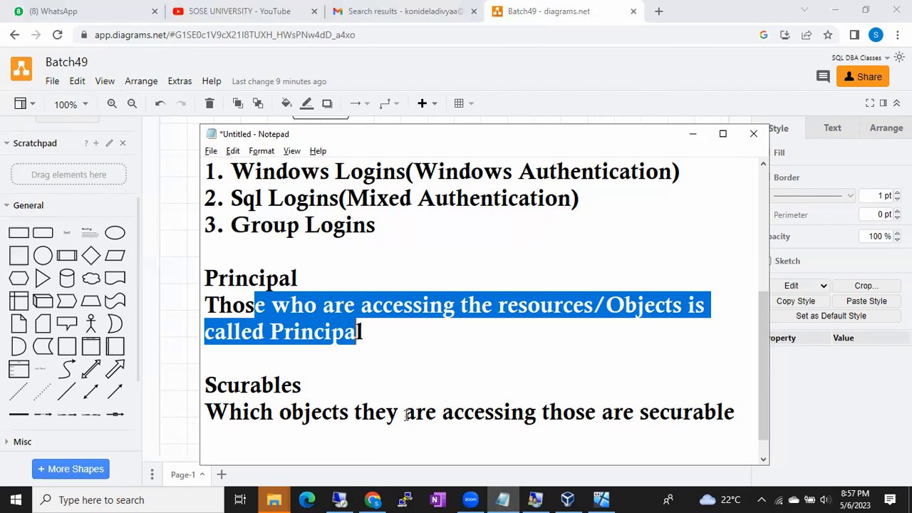
Restore the remote server session still showing the Kumar not-found error.
{"action": "left_click", "coordinate": [339, 500]}
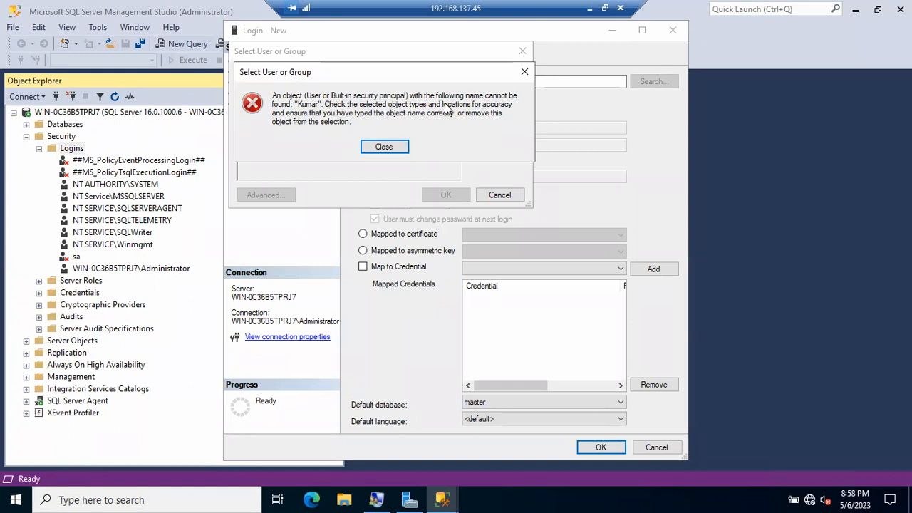
Dismiss the error, cancel the user search and Login - New, then bring up Local Users and Groups.
{"action": "left_click", "coordinate": [385, 146]}
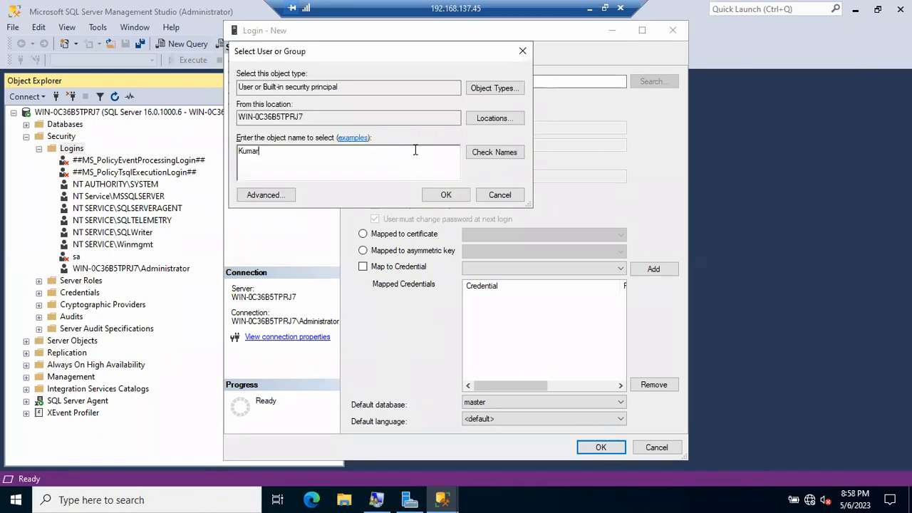
{"action": "left_click", "coordinate": [500, 194]}
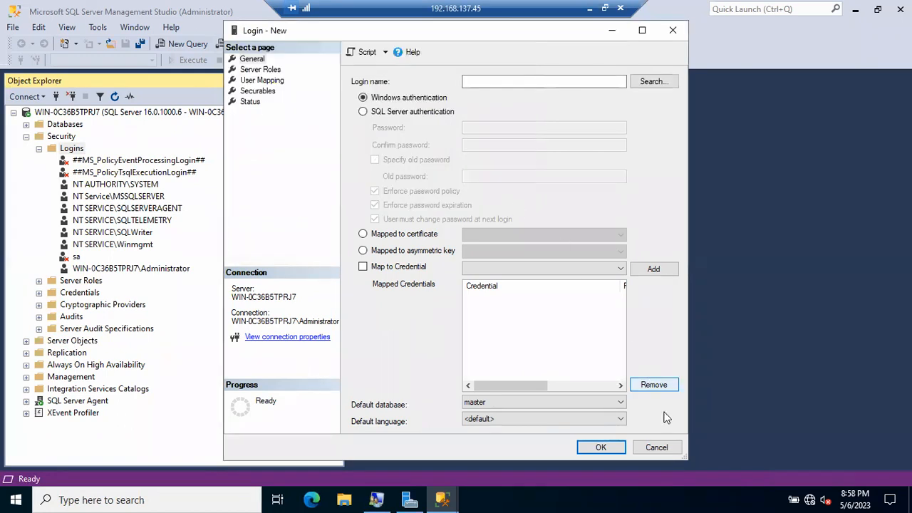
{"action": "left_click", "coordinate": [657, 447]}
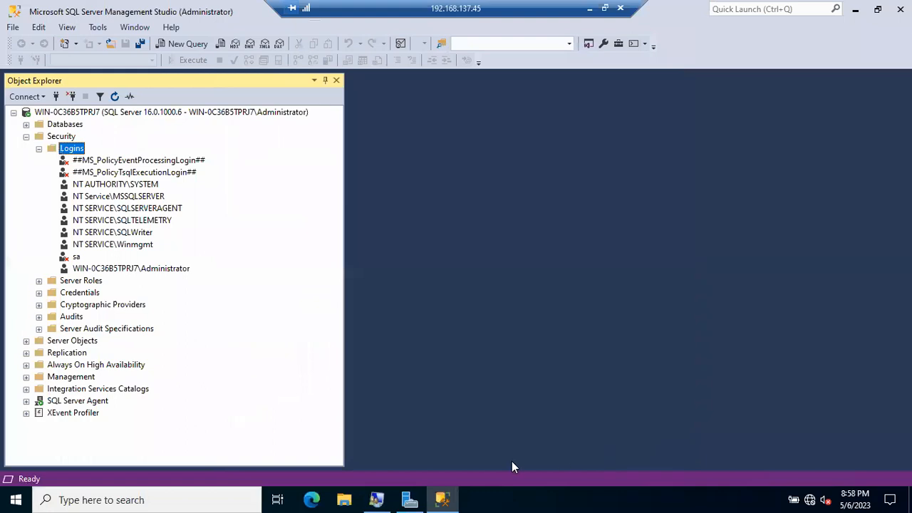
{"action": "left_click", "coordinate": [377, 499]}
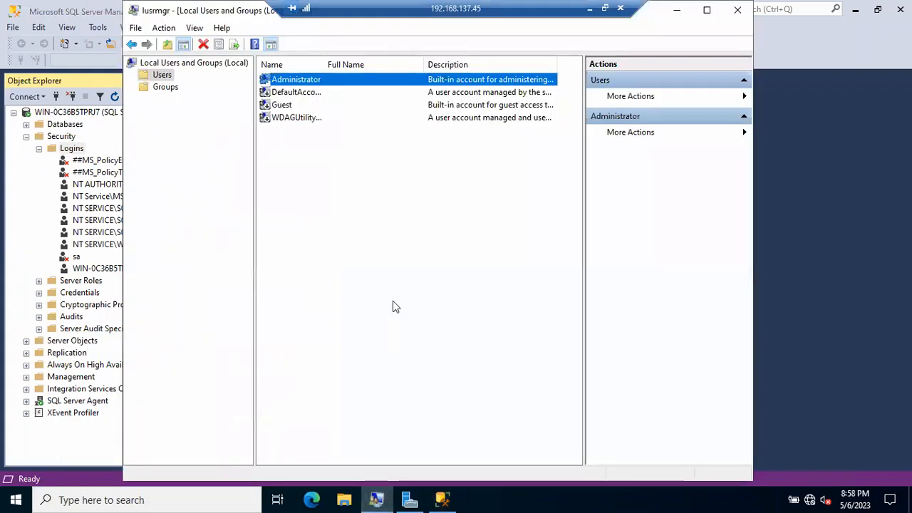
Create local user Kumar with a password the user cannot change and that never expires.
{"action": "right_click", "coordinate": [300, 200]}
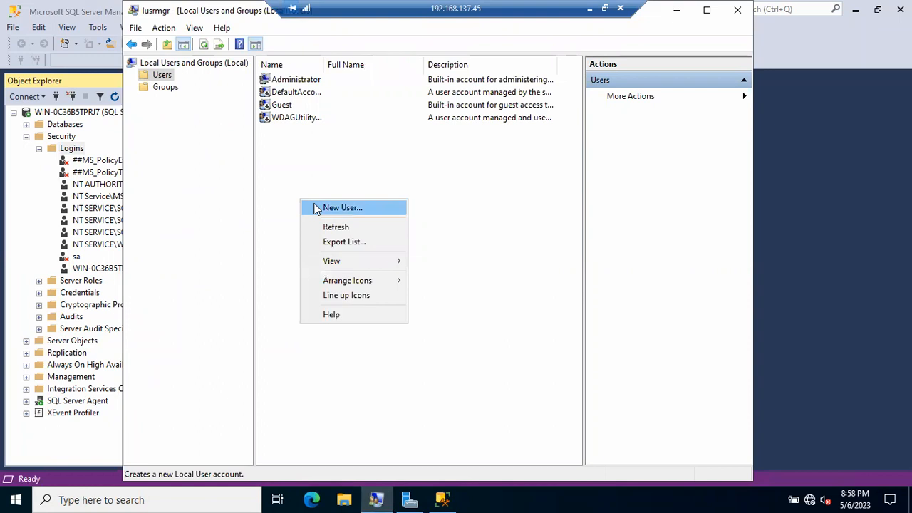
{"action": "left_click", "coordinate": [316, 207]}
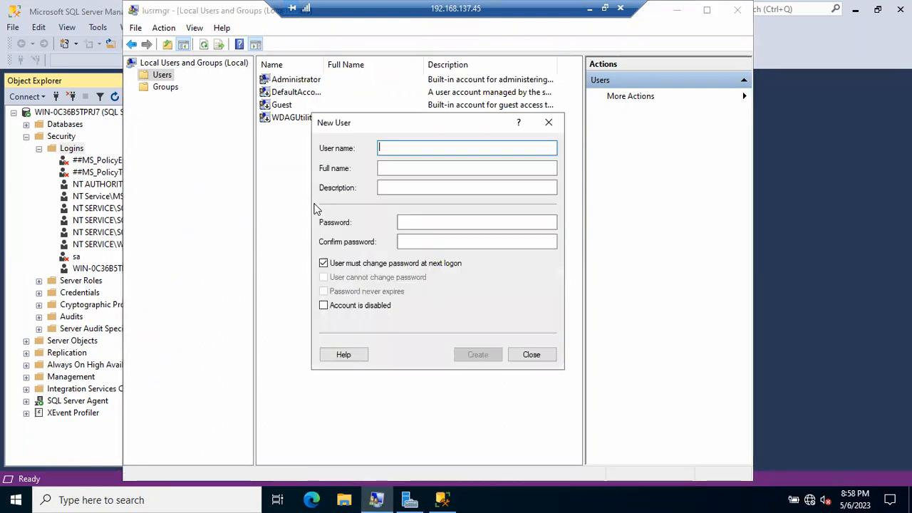
{"action": "type", "text": "Kumar"}
{"action": "key", "text": "Tab"}
{"action": "key", "text": "Tab"}
{"action": "key", "text": "Tab"}
{"action": "type", "text": "Pass123"}
{"action": "key", "text": "Tab"}
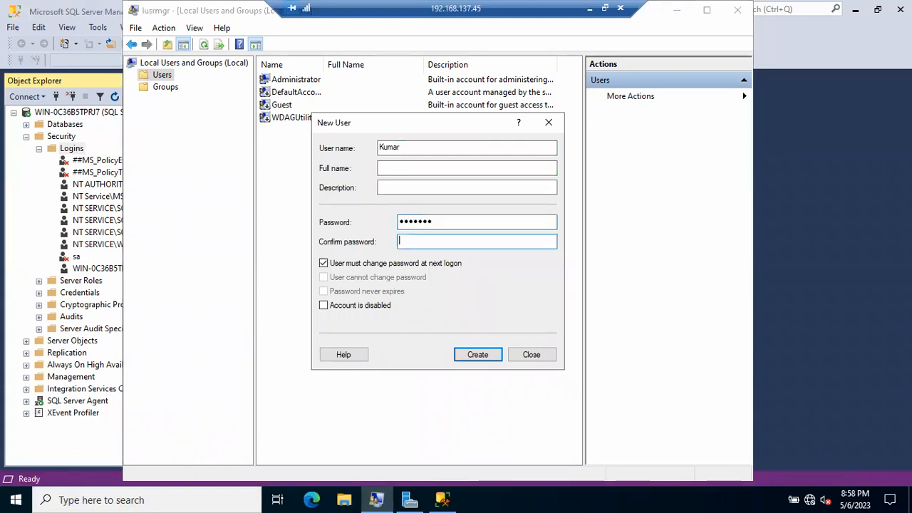
{"action": "type", "text": "Pass123"}
{"action": "left_click", "coordinate": [324, 264]}
{"action": "left_click", "coordinate": [324, 278]}
{"action": "left_click", "coordinate": [324, 292]}
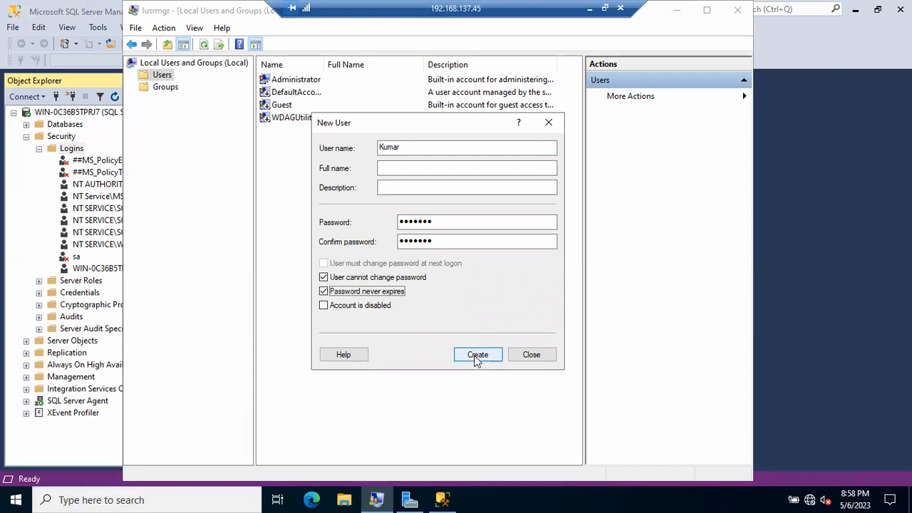
{"action": "left_click", "coordinate": [410, 189]}
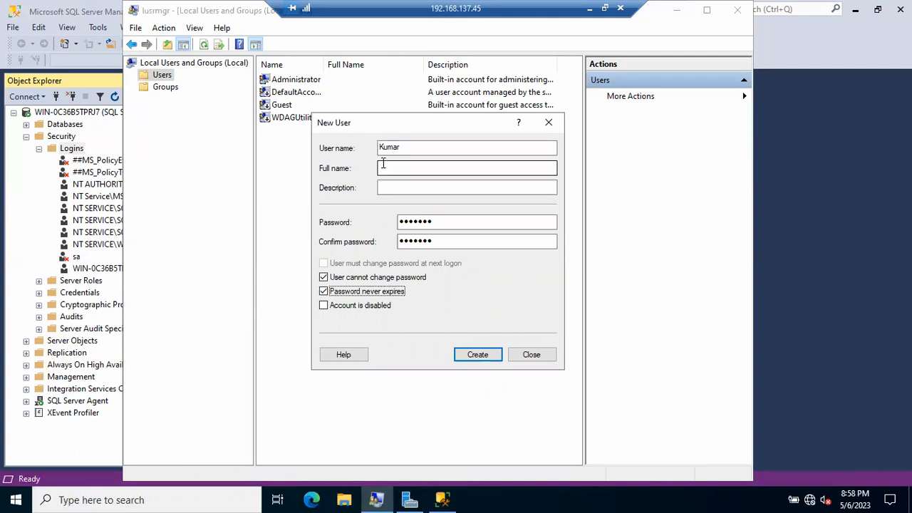
{"action": "left_click", "coordinate": [485, 358]}
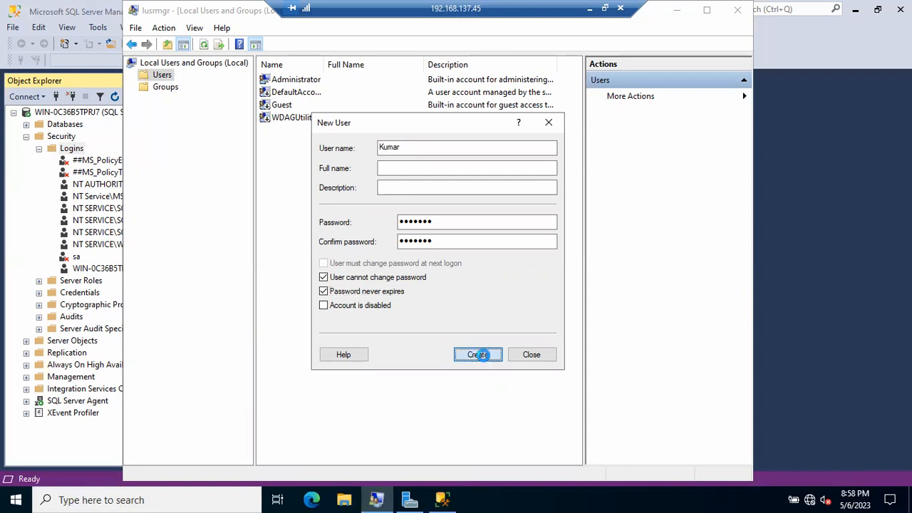
{"action": "left_click", "coordinate": [526, 355]}
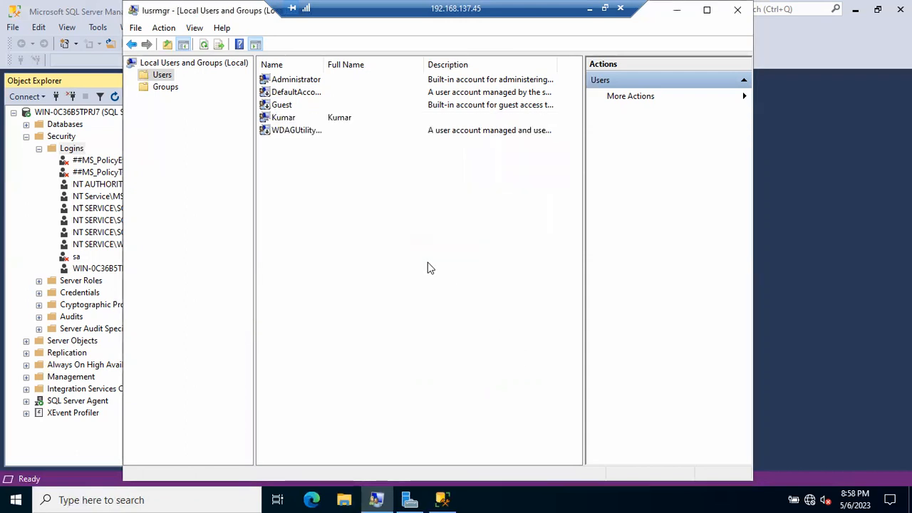
Back in Management Studio, start a new login from Logins and open the Windows account search.
{"action": "left_click", "coordinate": [285, 118]}
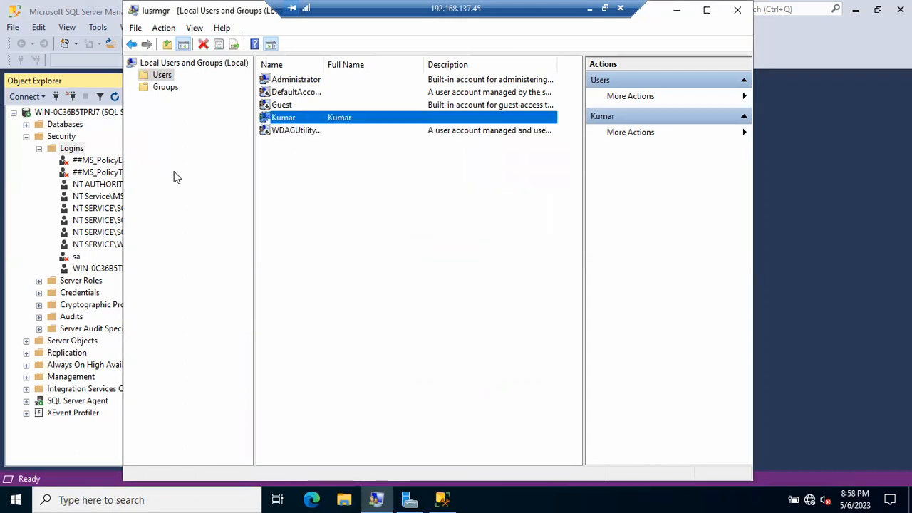
{"action": "left_click", "coordinate": [80, 185]}
{"action": "right_click", "coordinate": [74, 148]}
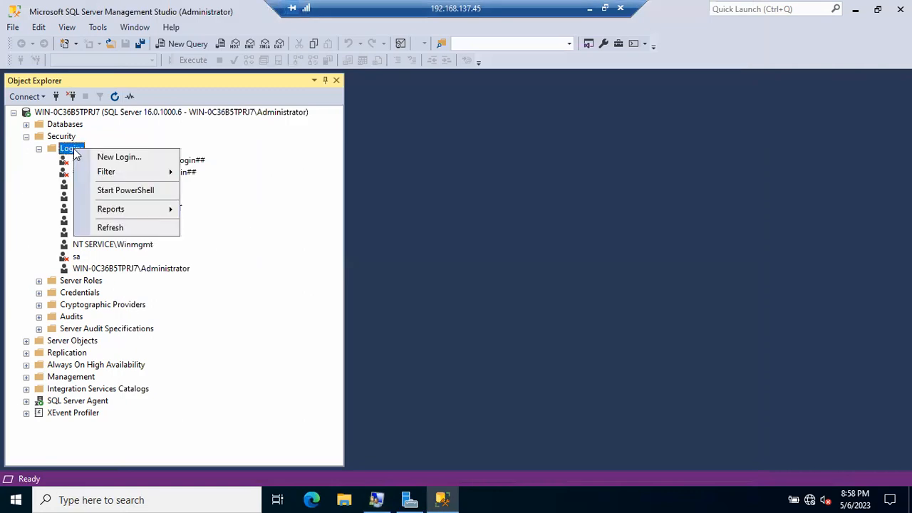
{"action": "left_click", "coordinate": [98, 157]}
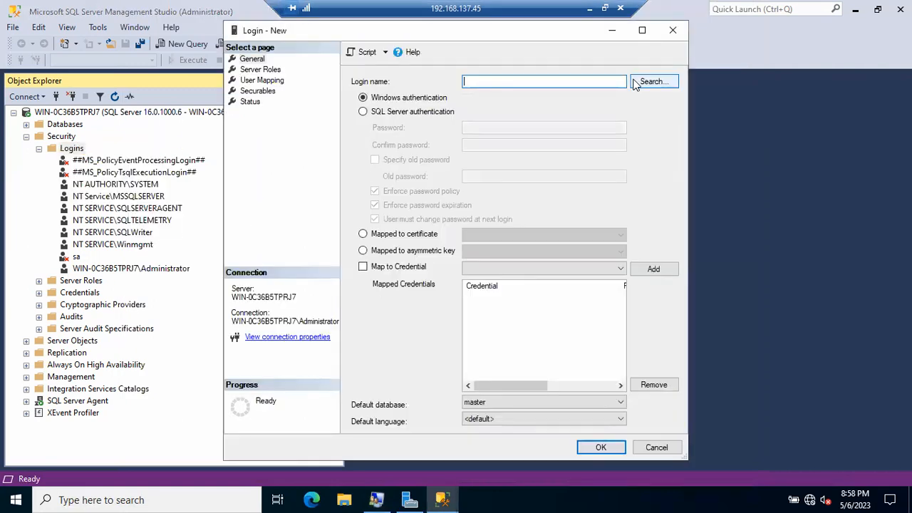
{"action": "left_click", "coordinate": [650, 82]}
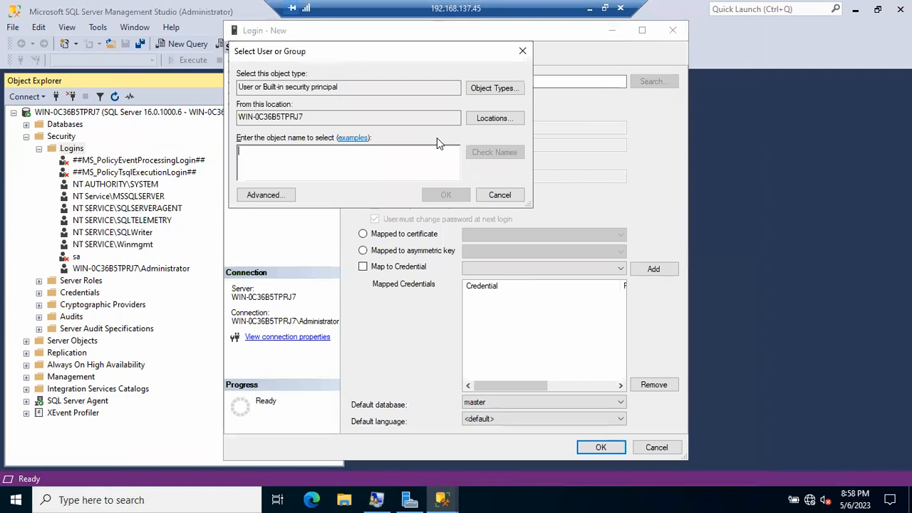
Resolve 'Kuma' to the local Kumar account, review Server Roles, User Mapping and Securables, and create the login.
{"action": "type", "text": "Kumar"}
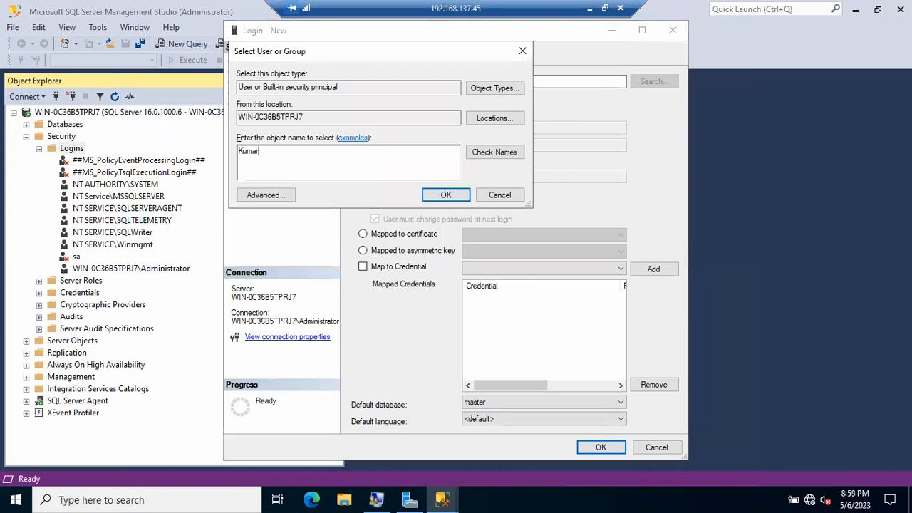
{"action": "left_click", "coordinate": [494, 153]}
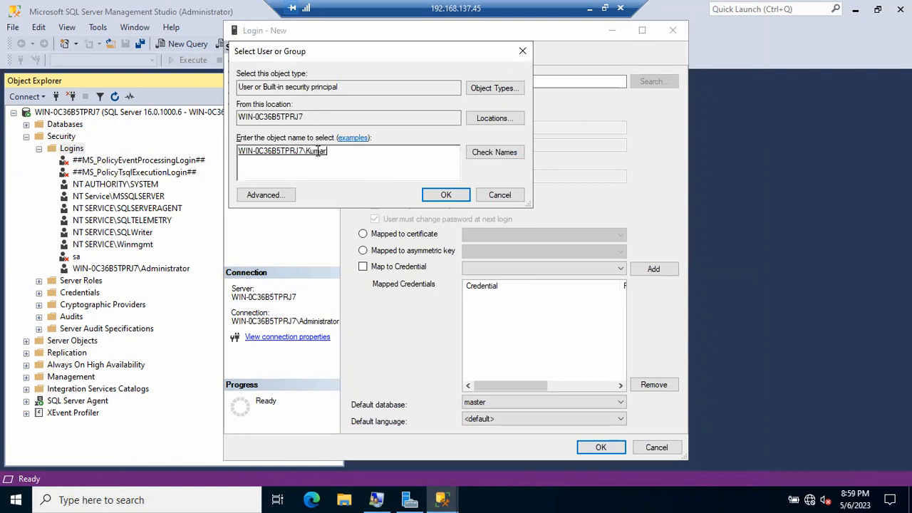
{"action": "left_click", "coordinate": [436, 196]}
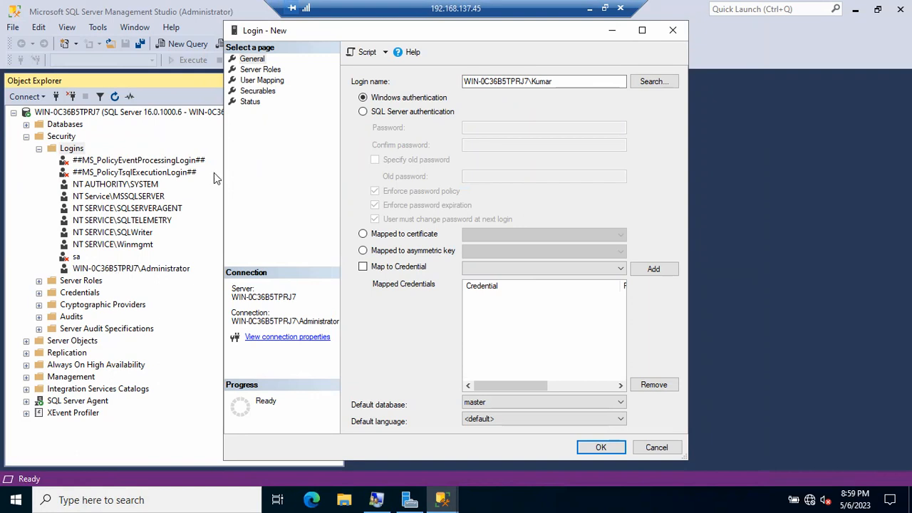
{"action": "left_click", "coordinate": [261, 71]}
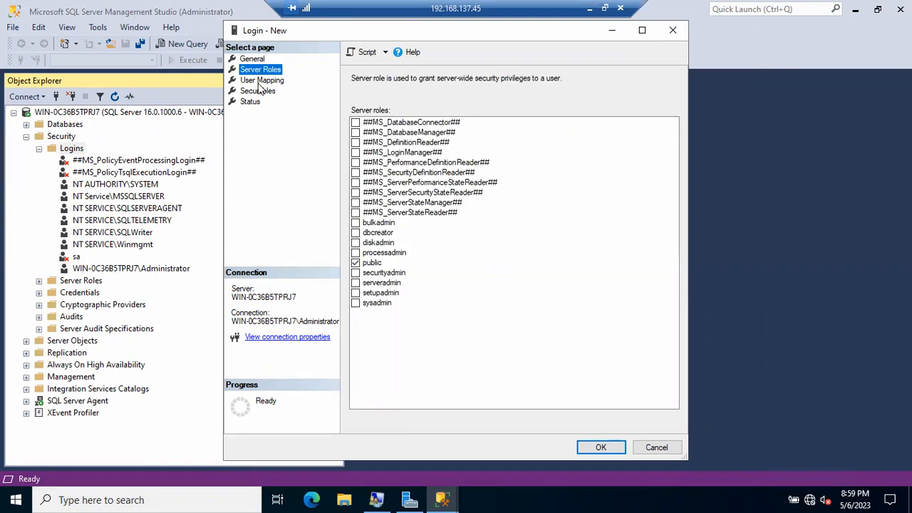
{"action": "left_click", "coordinate": [262, 80]}
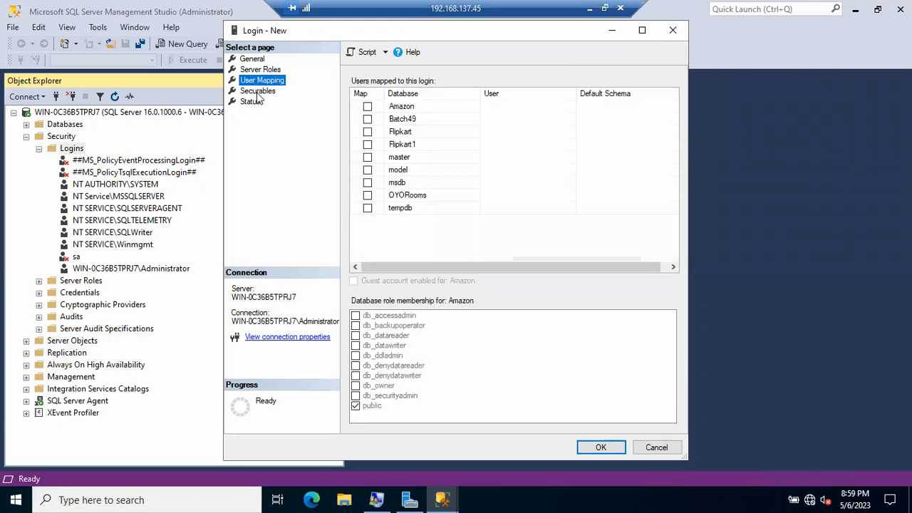
{"action": "left_click", "coordinate": [256, 91]}
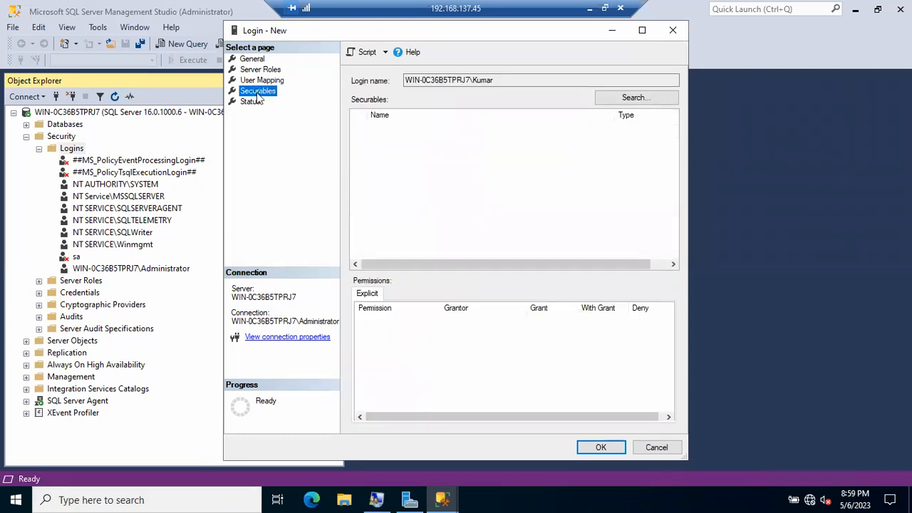
{"action": "left_click", "coordinate": [255, 60]}
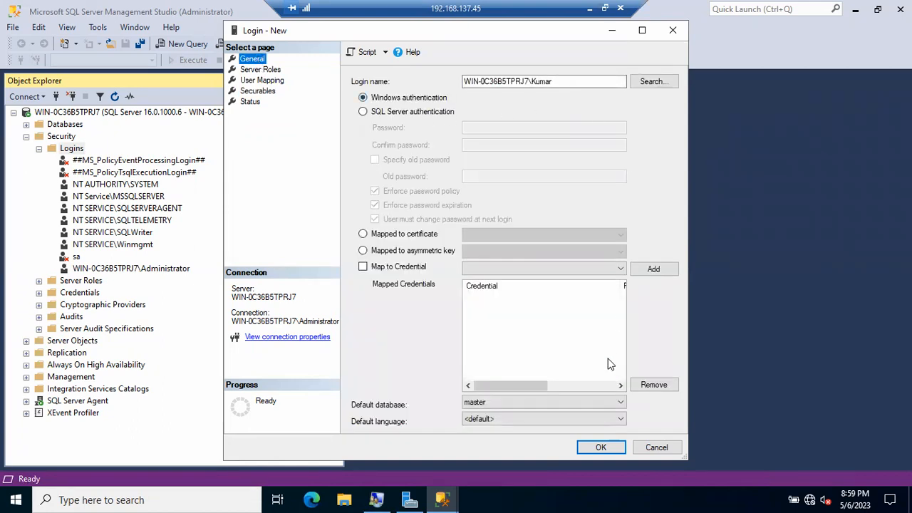
{"action": "left_click", "coordinate": [602, 448]}
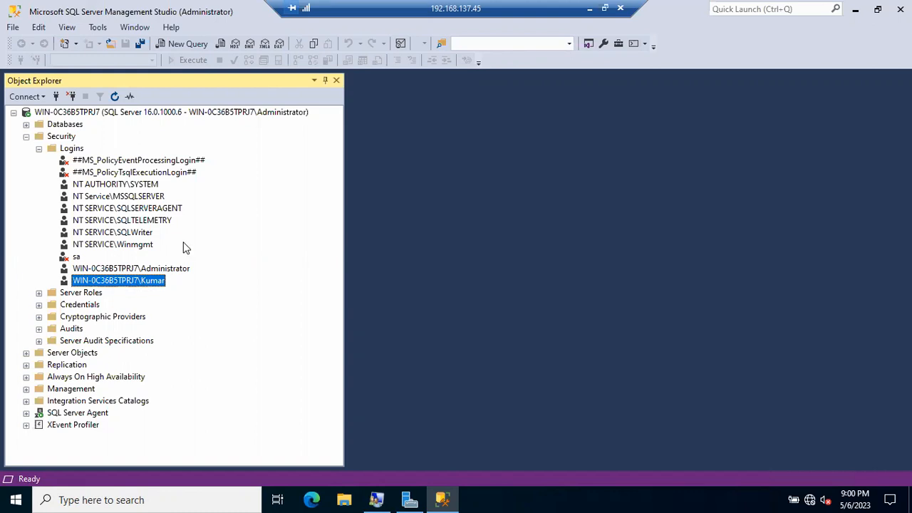
{"action": "left_click", "coordinate": [57, 97]}
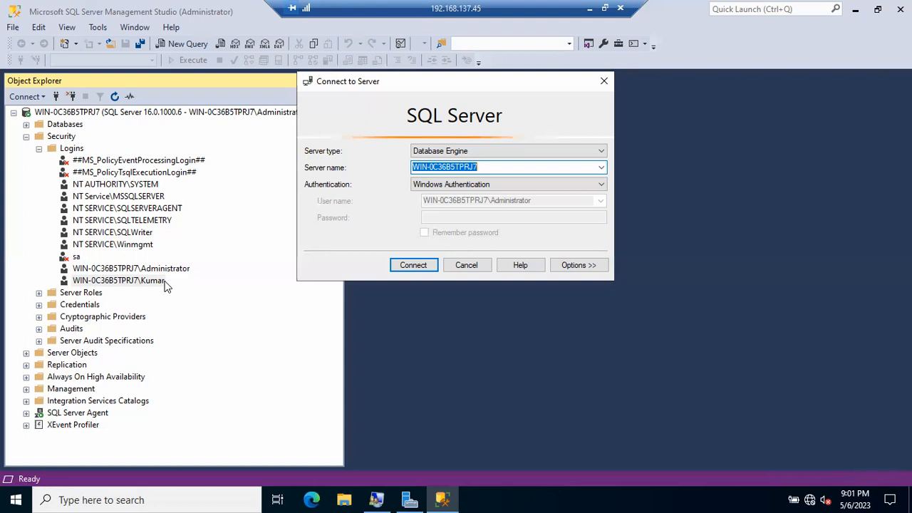
Show the connection options, view the Login and Connection Properties tabs, then cancel without connecting.
{"action": "left_click", "coordinate": [564, 268]}
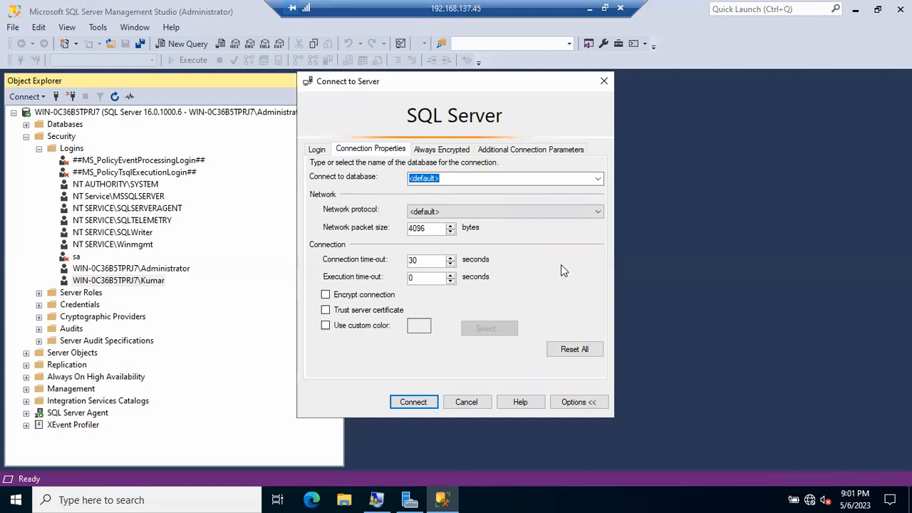
{"action": "left_click", "coordinate": [317, 150]}
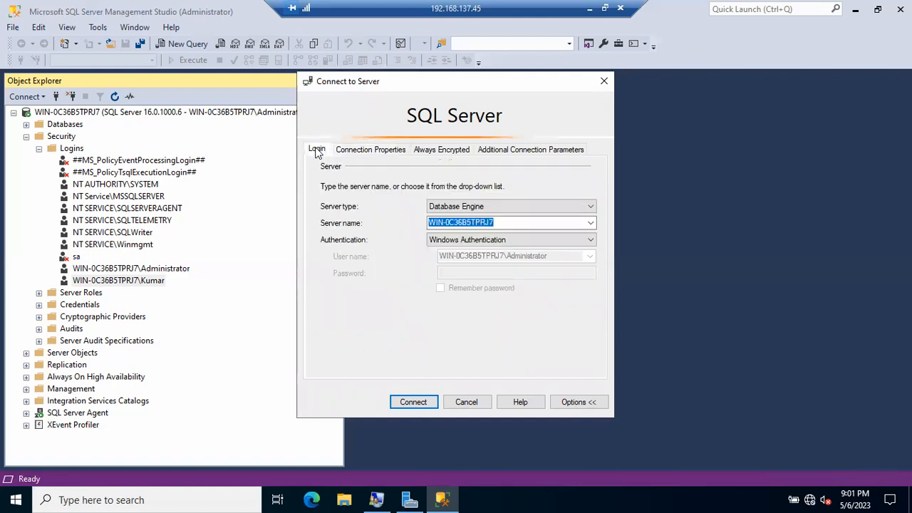
{"action": "left_click", "coordinate": [353, 153]}
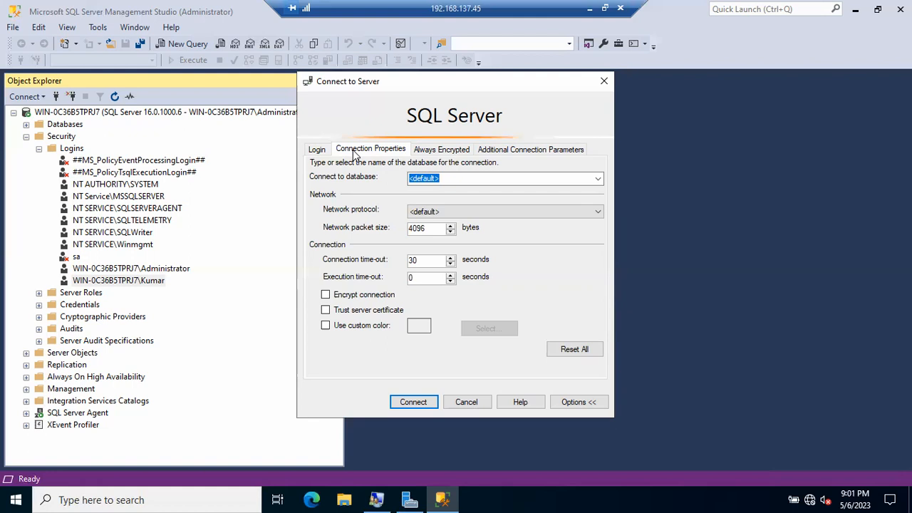
{"action": "left_click", "coordinate": [467, 402]}
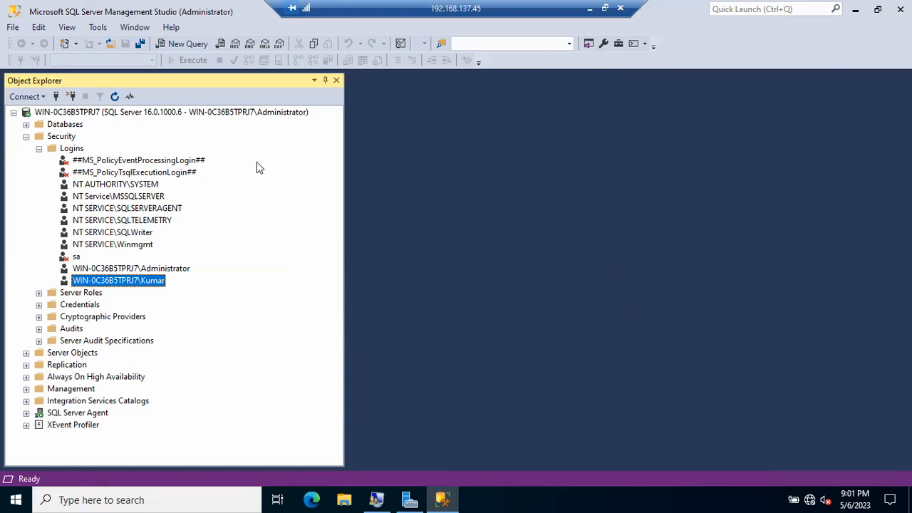
Open a new Connect to Server prompt and choose SQL Server Authentication.
{"action": "left_click", "coordinate": [57, 97]}
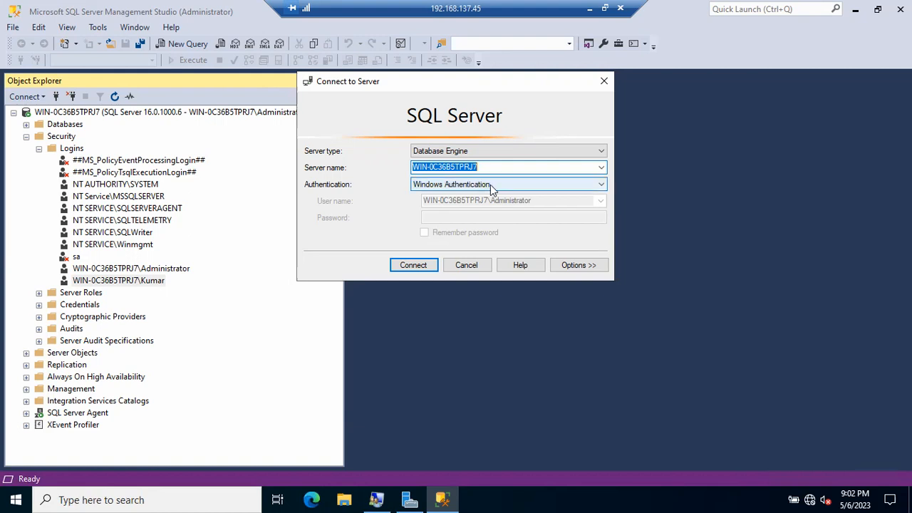
{"action": "left_click", "coordinate": [491, 185]}
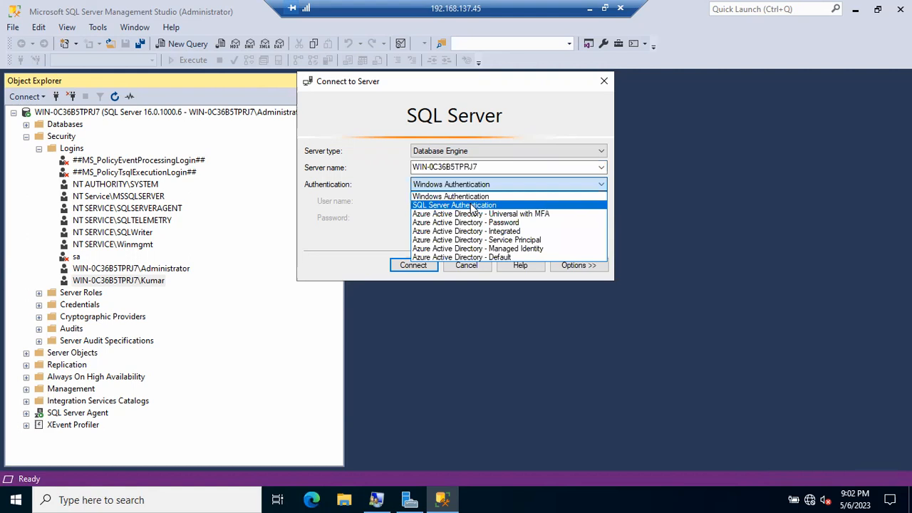
{"action": "left_click", "coordinate": [472, 206]}
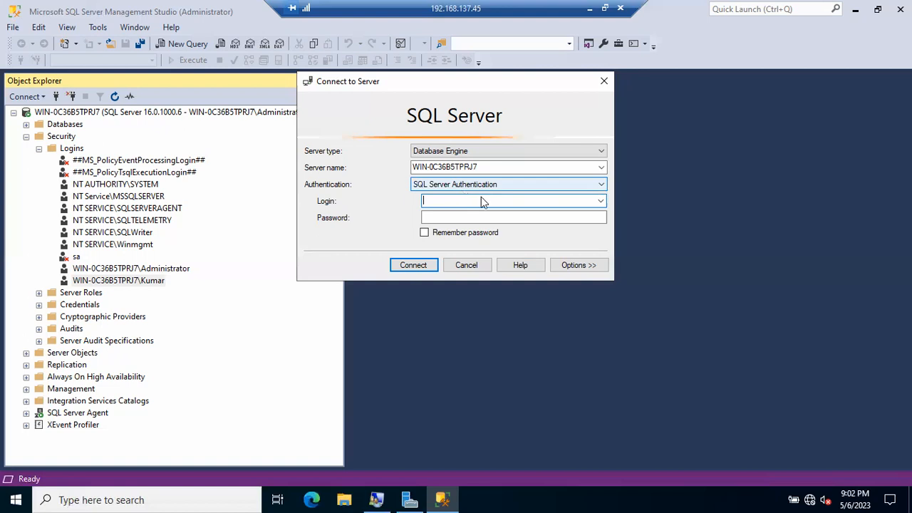
Review the Connection Properties, Always Encrypted and Additional Connection Parameters tabs, then cancel the connection.
{"action": "left_click", "coordinate": [580, 266]}
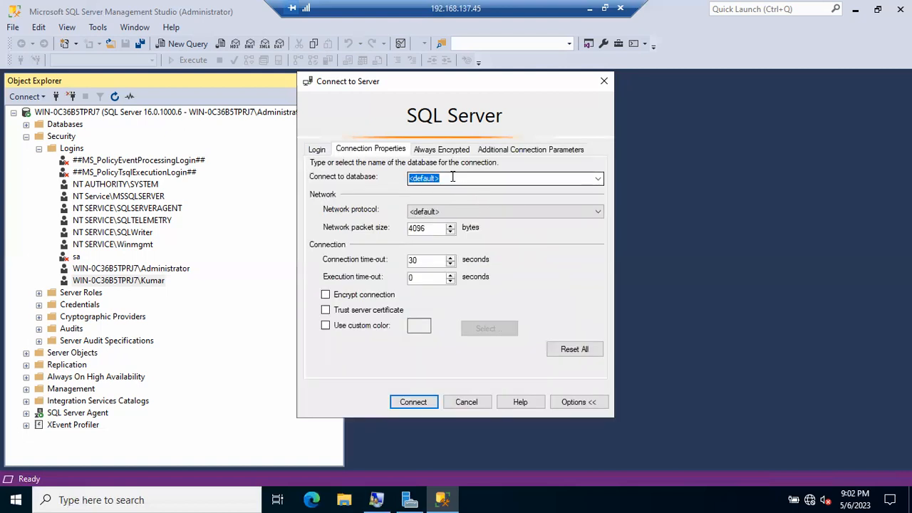
{"action": "left_click", "coordinate": [499, 148]}
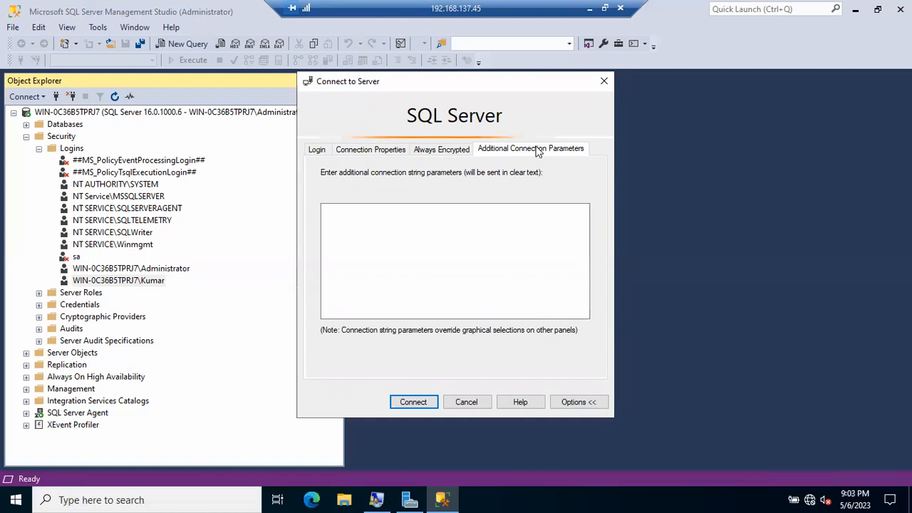
{"action": "left_click", "coordinate": [370, 150]}
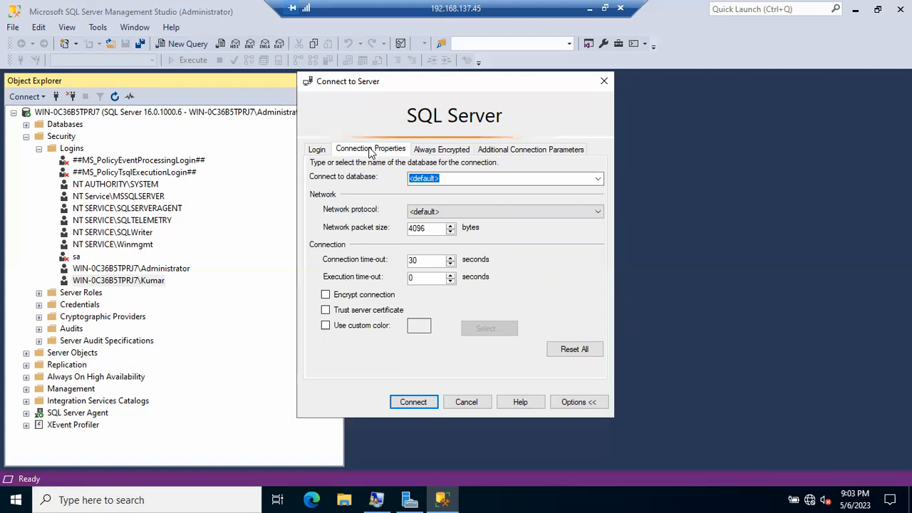
{"action": "left_click", "coordinate": [438, 149]}
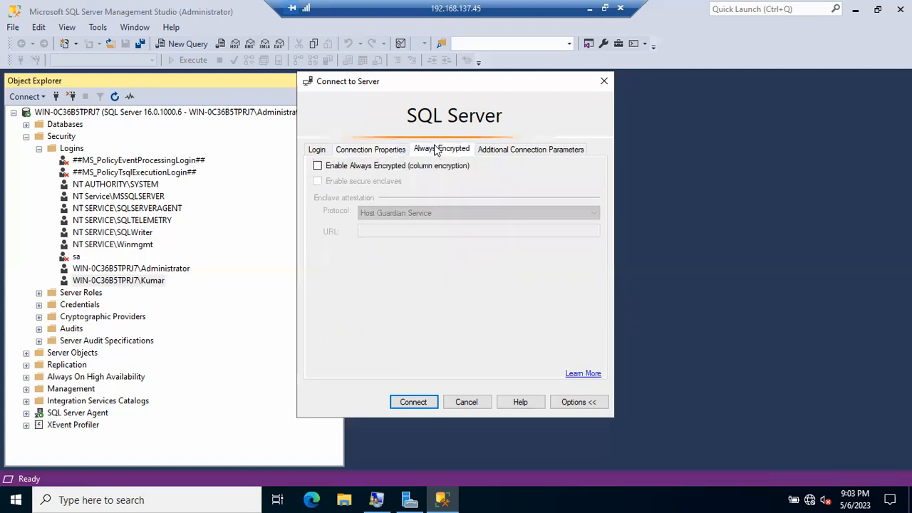
{"action": "left_click", "coordinate": [518, 149]}
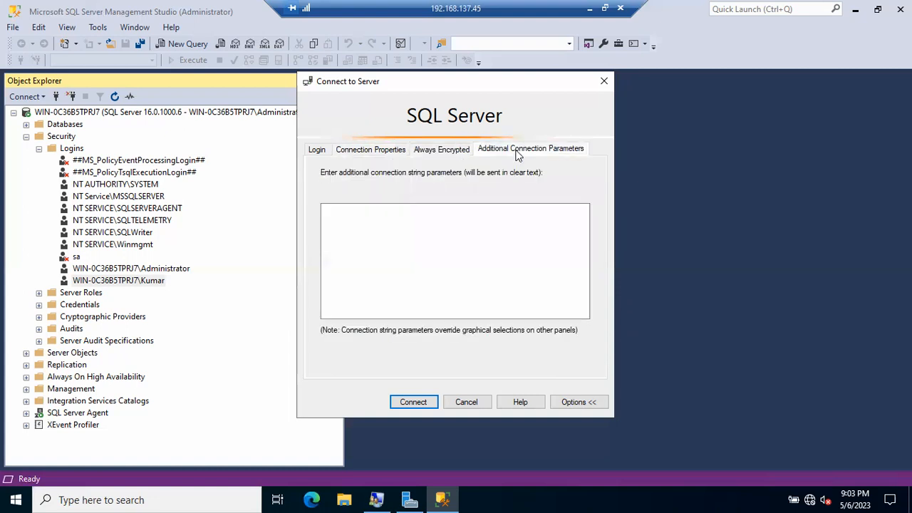
{"action": "left_click", "coordinate": [322, 152]}
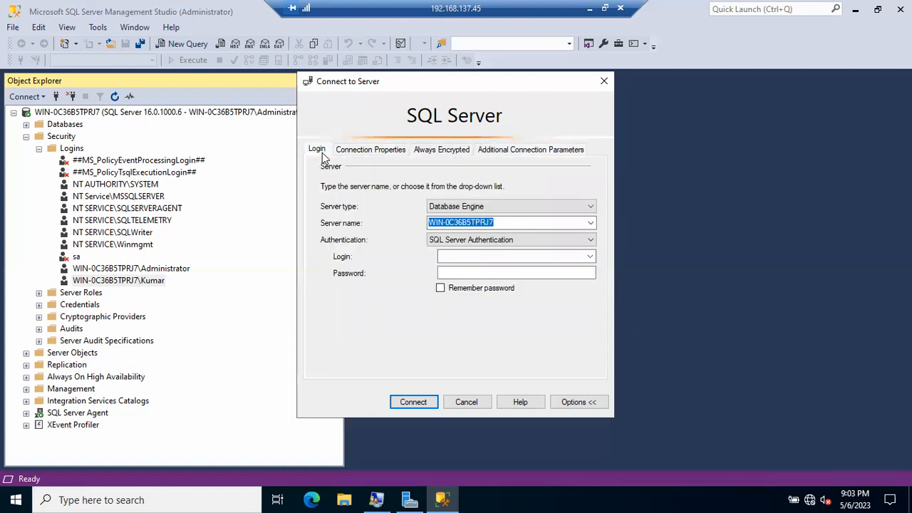
{"action": "left_click", "coordinate": [468, 404]}
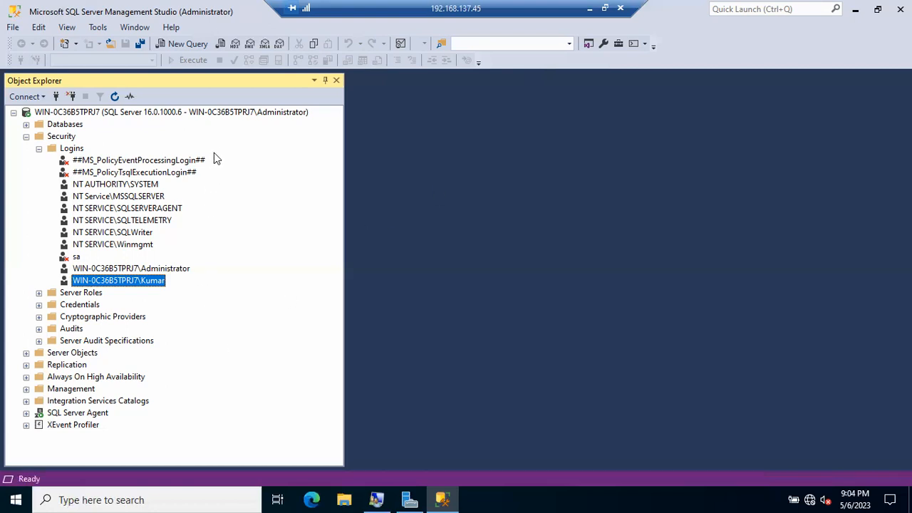
{"action": "left_click", "coordinate": [56, 97]}
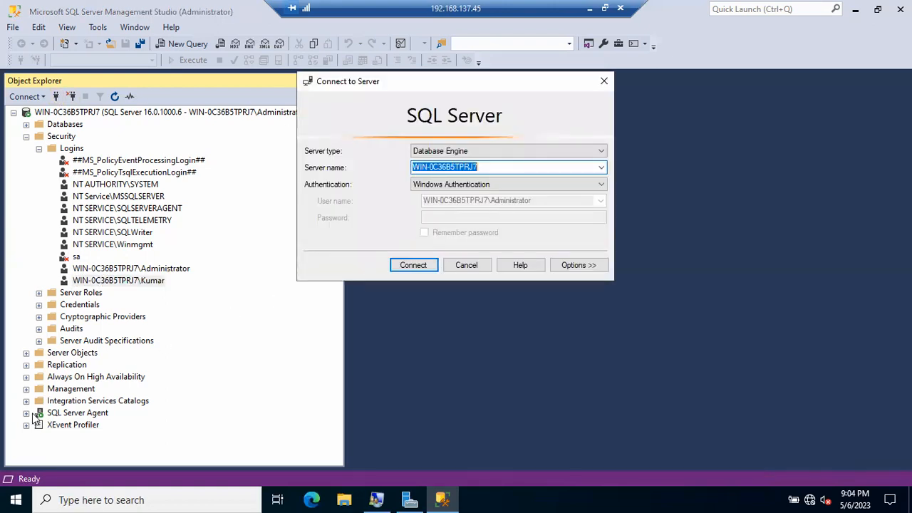
{"action": "left_click", "coordinate": [17, 499]}
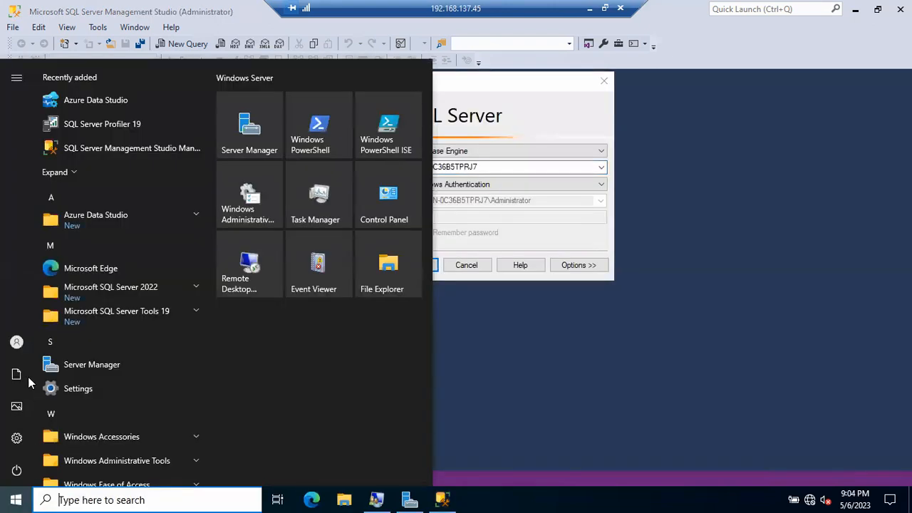
{"action": "mouse_move", "coordinate": [18, 349]}
{"action": "left_click", "coordinate": [489, 227]}
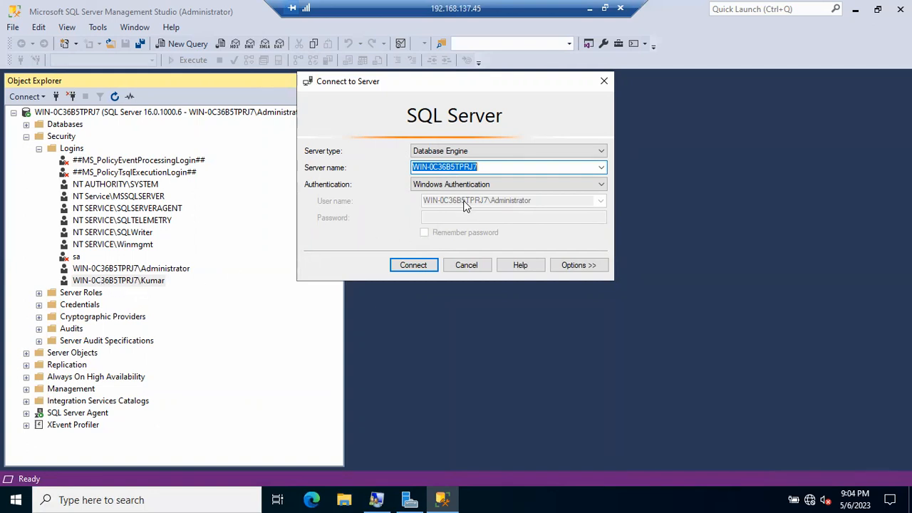
{"action": "left_click", "coordinate": [15, 499]}
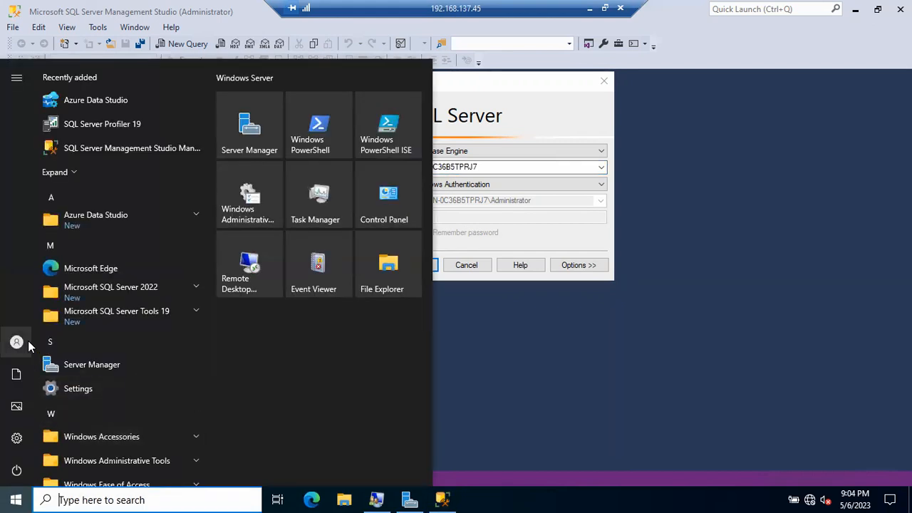
{"action": "mouse_move", "coordinate": [23, 357]}
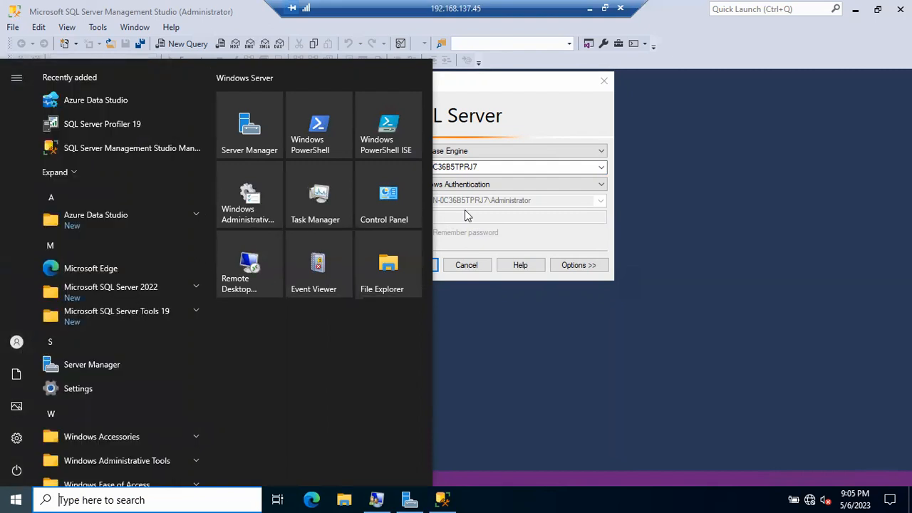
{"action": "left_click", "coordinate": [492, 205]}
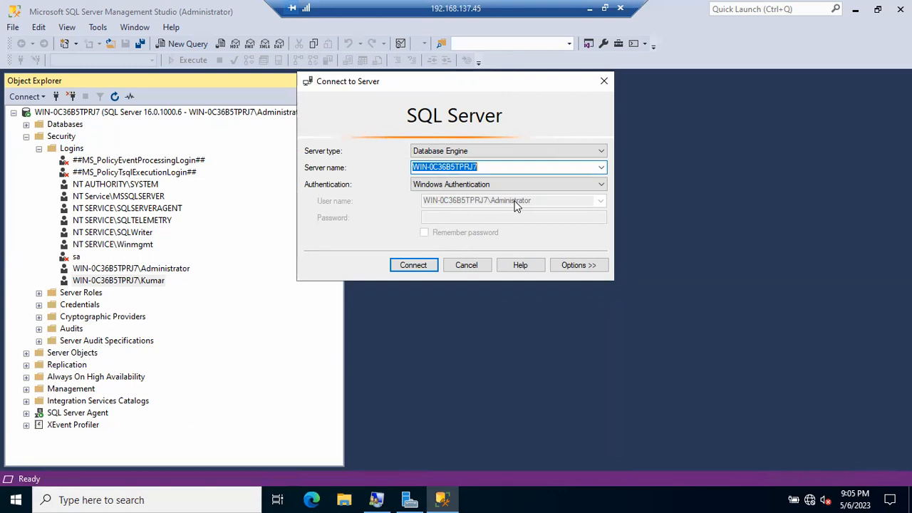
{"action": "left_click", "coordinate": [475, 265]}
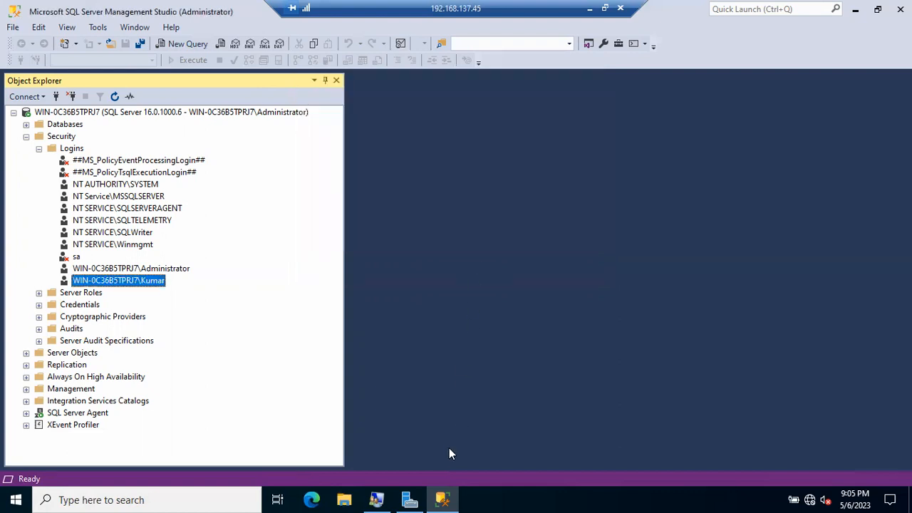
{"action": "left_click", "coordinate": [443, 497]}
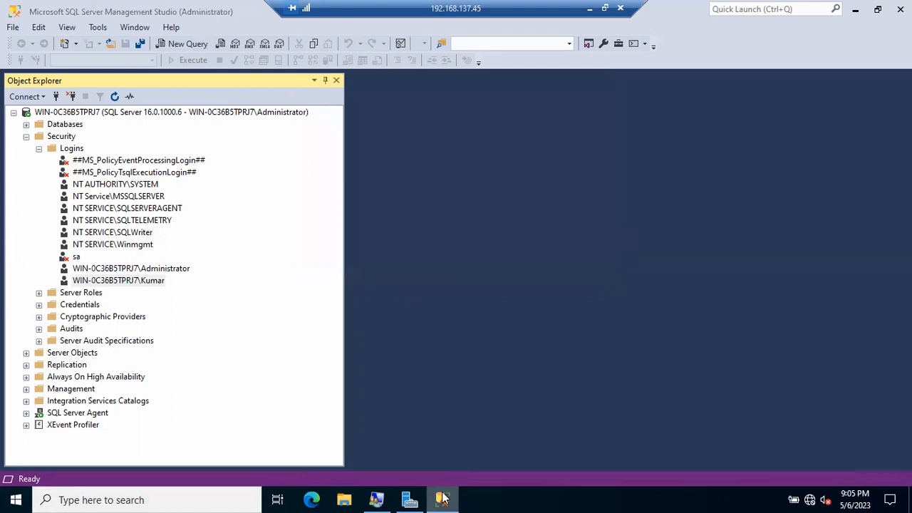
{"action": "right_click", "coordinate": [443, 497]}
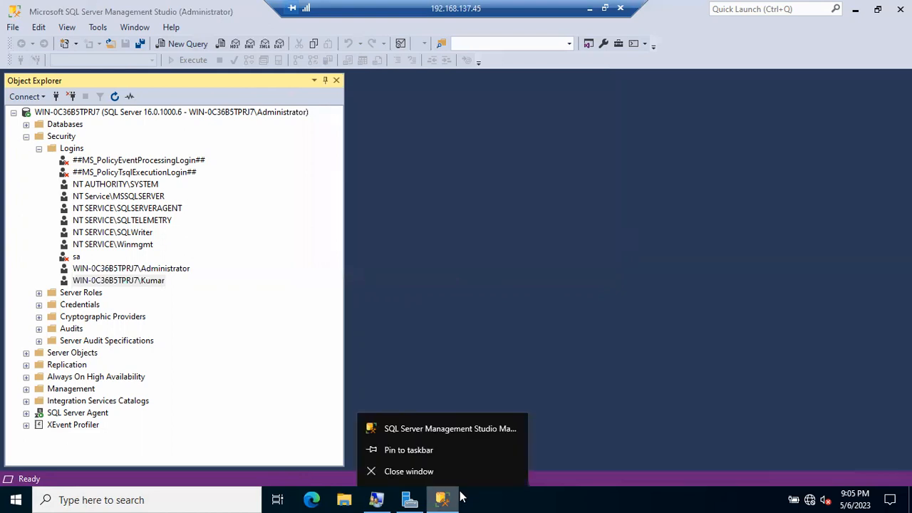
From the SSMS taskbar jump list, choose Run as different user for Management Studio.
{"action": "right_click", "coordinate": [452, 432]}
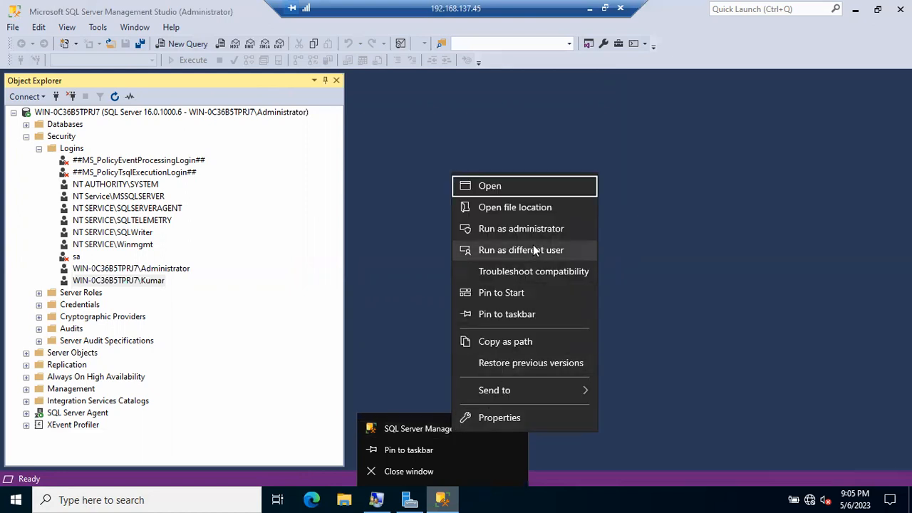
{"action": "right_click", "coordinate": [413, 431]}
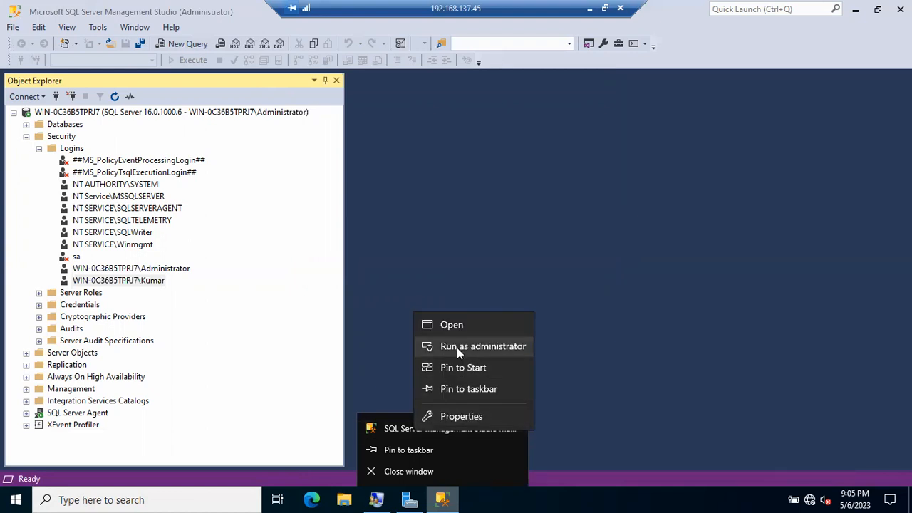
{"action": "right_click", "coordinate": [396, 426]}
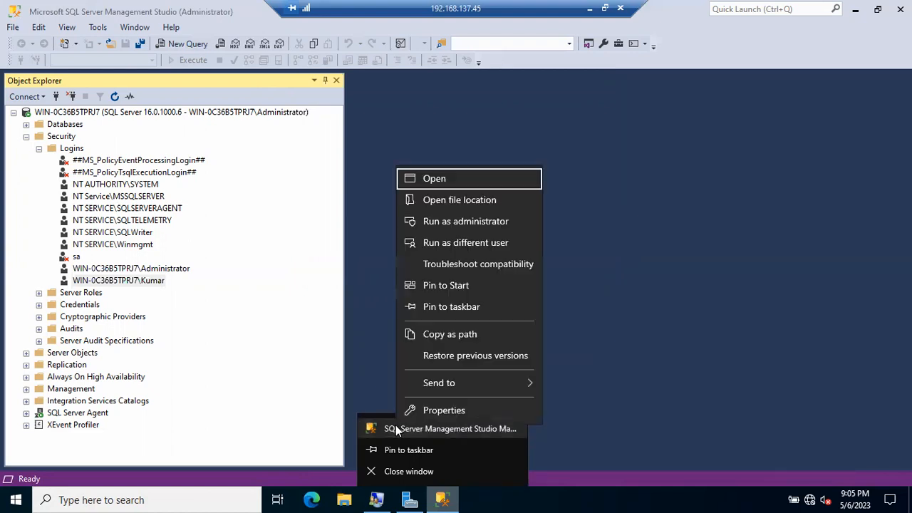
{"action": "left_click", "coordinate": [454, 242]}
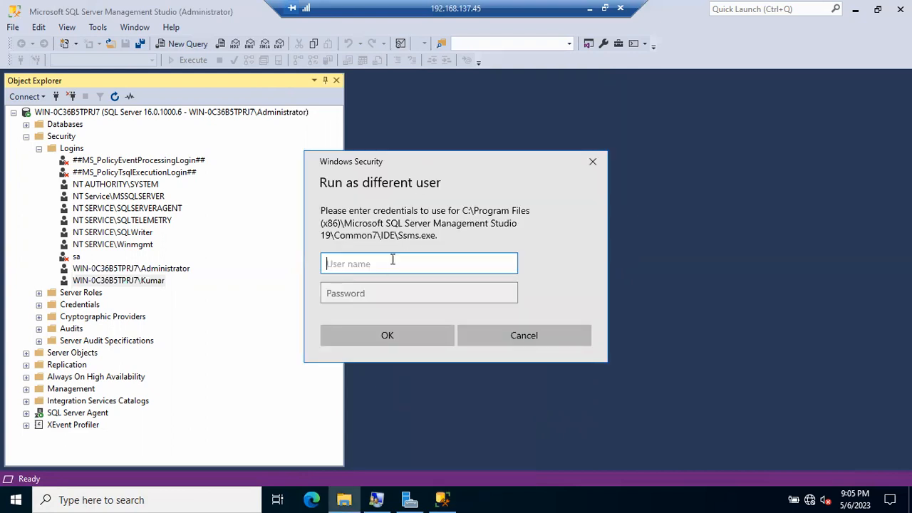
Enter the new local user's name and password to launch Management Studio as that user.
{"action": "type", "text": "Kumar"}
{"action": "key", "text": "Tab"}
{"action": "type", "text": "•••"}
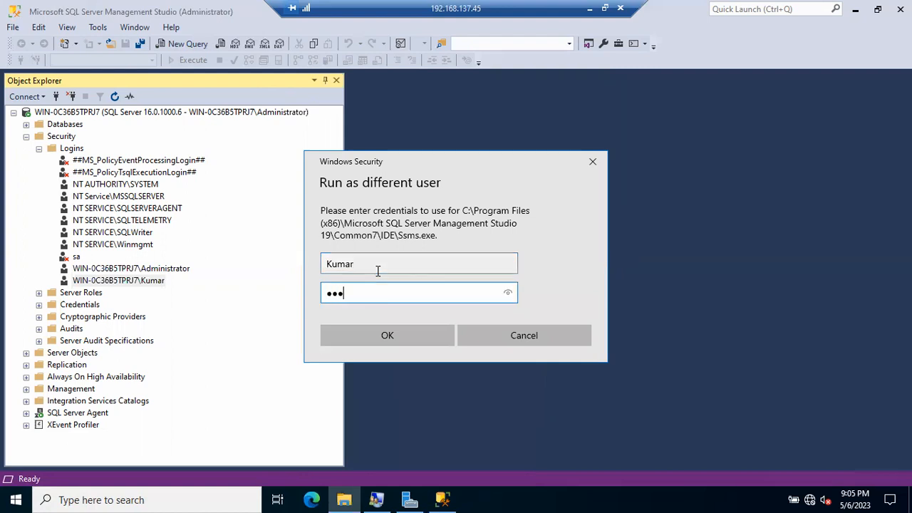
{"action": "type", "text": "•••••"}
{"action": "key", "text": "Return"}
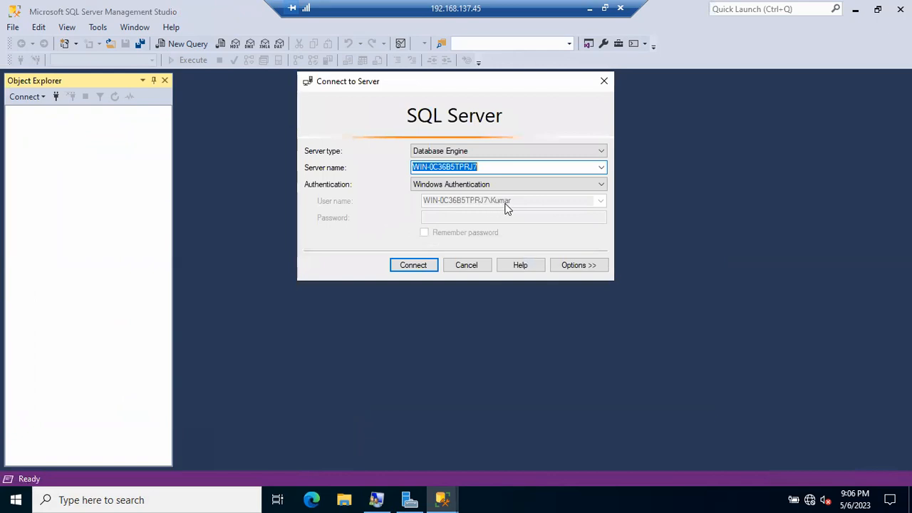
Connect to the server with Windows Authentication as the new local user.
{"action": "left_click", "coordinate": [412, 267]}
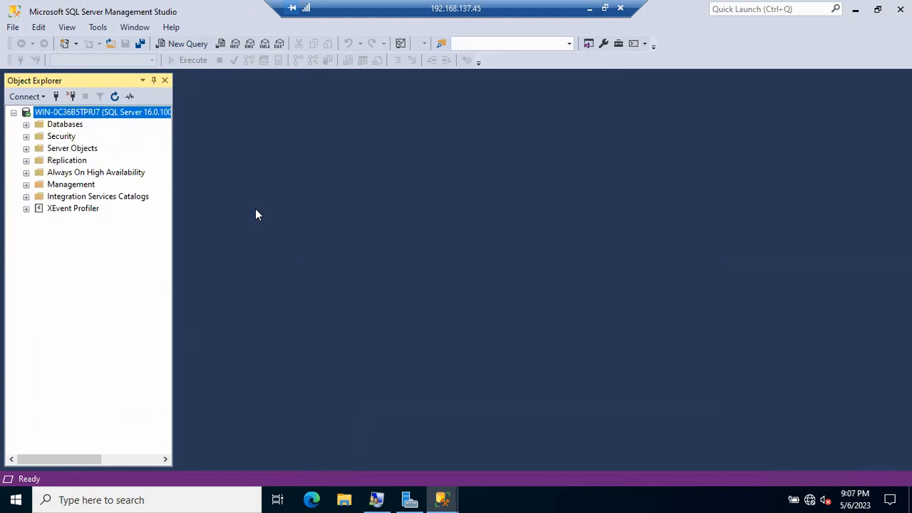
Try browsing the Amazon, Batch49 and Flipkart databases, dismissing each not-accessible error.
{"action": "left_click", "coordinate": [26, 124]}
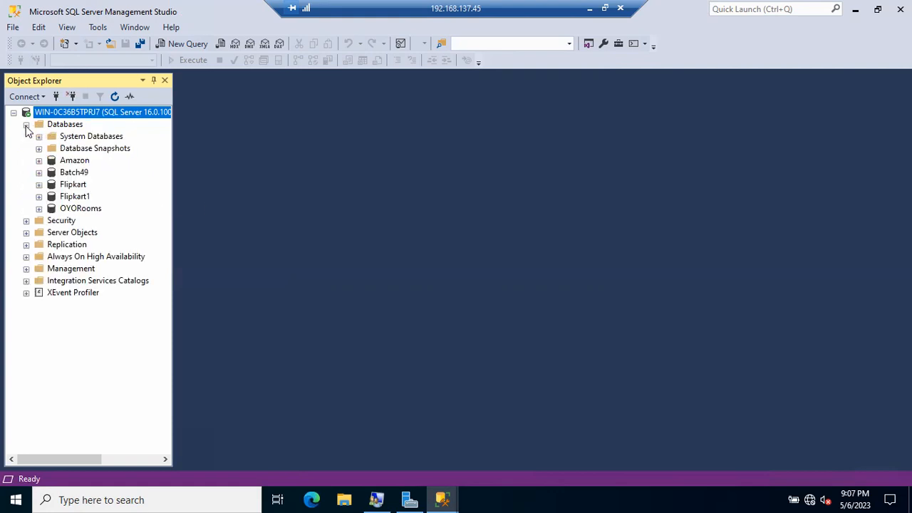
{"action": "left_click", "coordinate": [38, 161]}
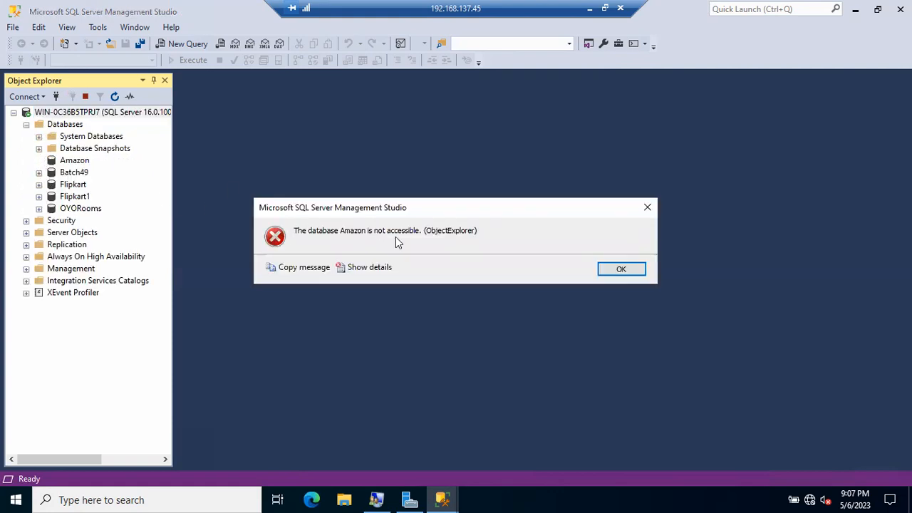
{"action": "left_click", "coordinate": [620, 270]}
{"action": "left_click", "coordinate": [39, 173]}
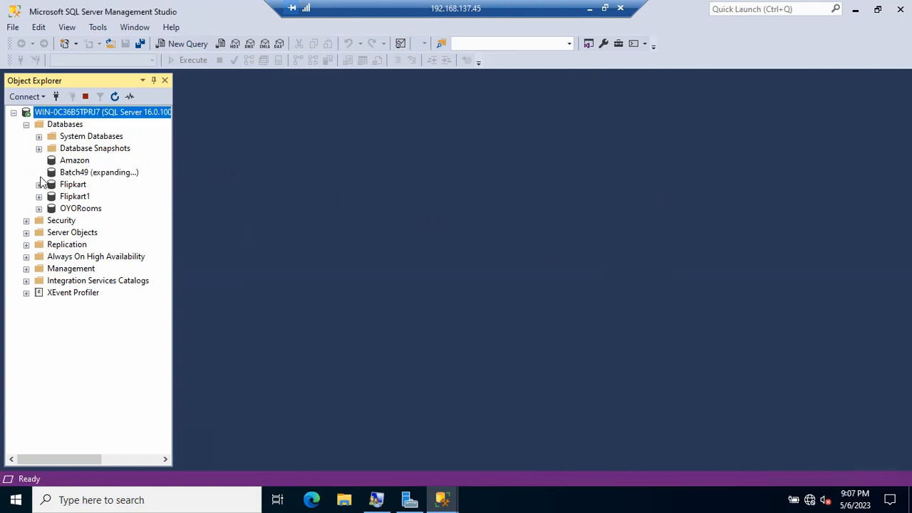
{"action": "left_click", "coordinate": [612, 269]}
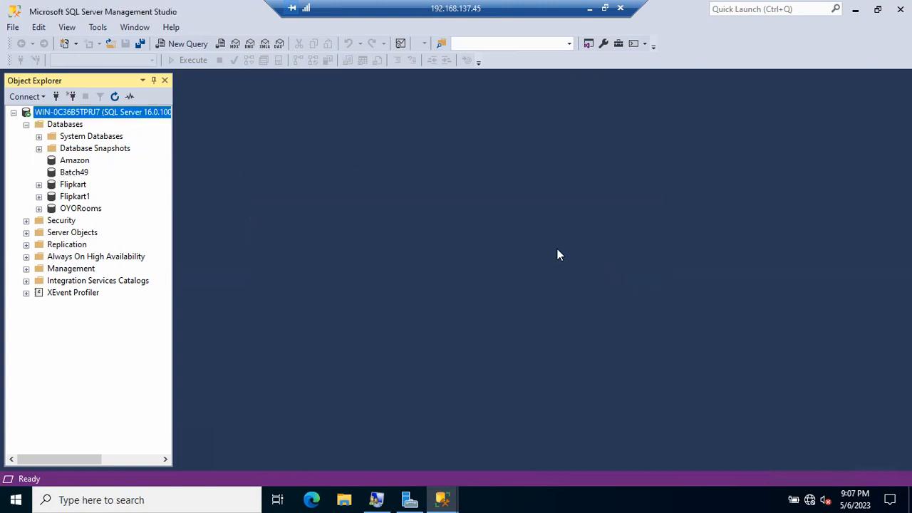
{"action": "left_click", "coordinate": [39, 185]}
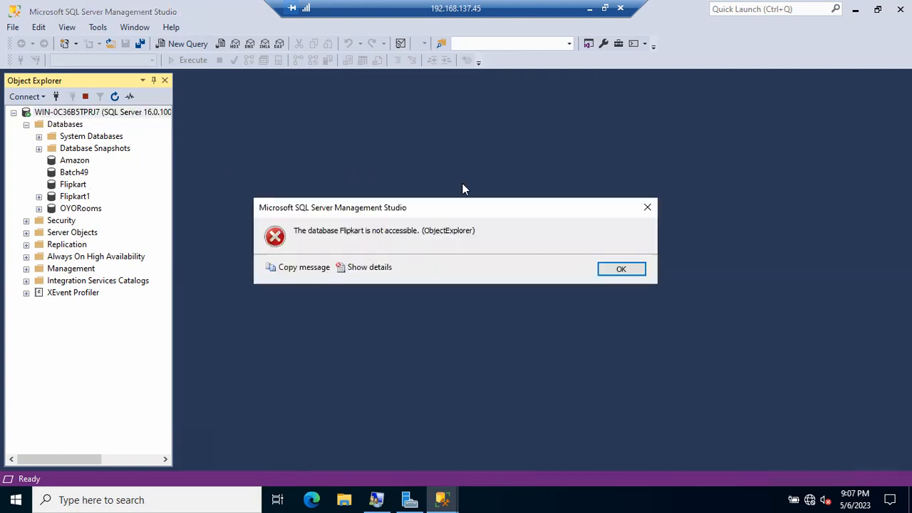
{"action": "left_click", "coordinate": [632, 275]}
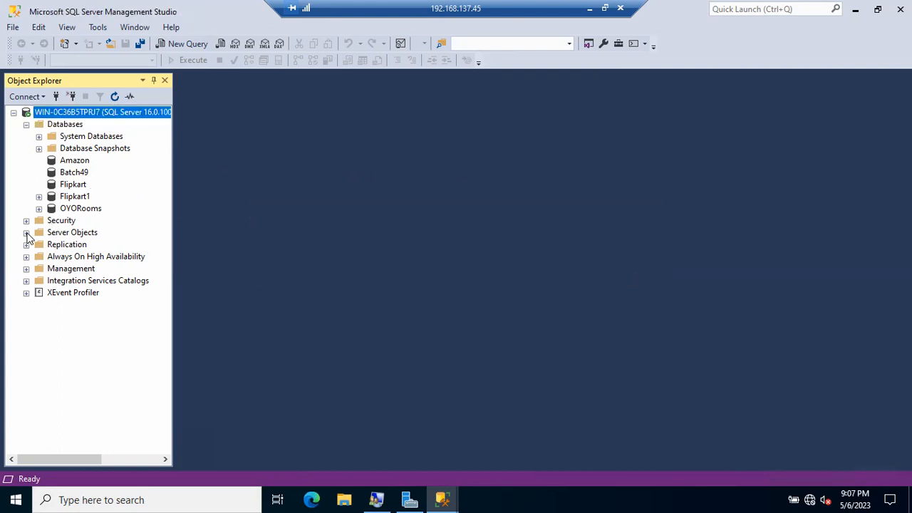
Inspect the Logins visible to this user (sa and its own Windows login), then preview both windows.
{"action": "left_click", "coordinate": [26, 221]}
{"action": "left_click", "coordinate": [39, 233]}
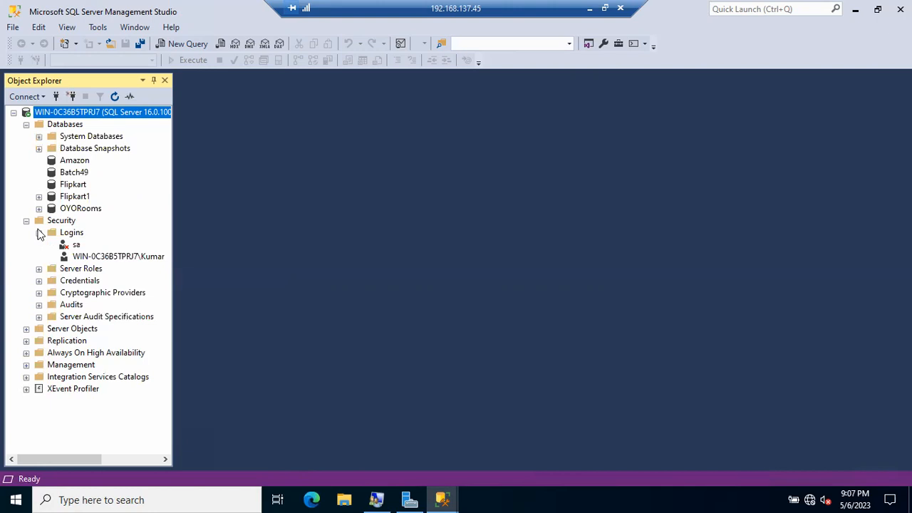
{"action": "left_click", "coordinate": [76, 245]}
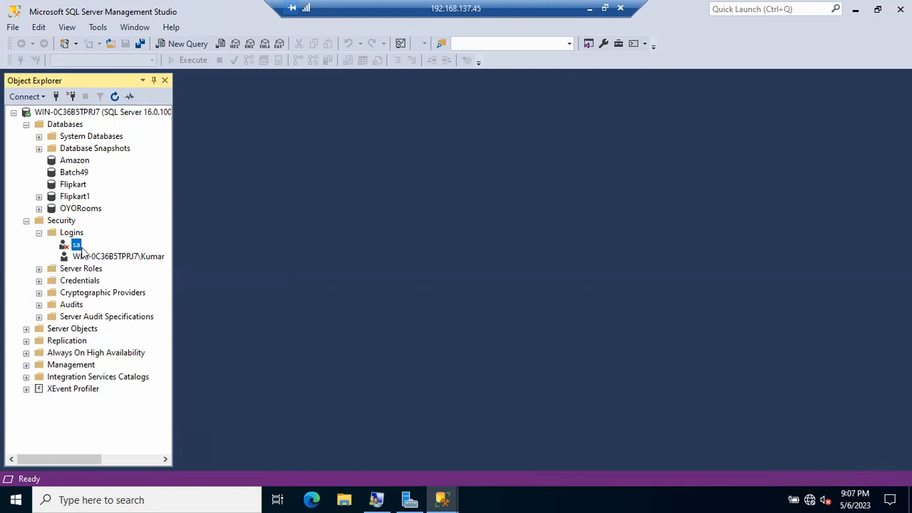
{"action": "left_click", "coordinate": [102, 258]}
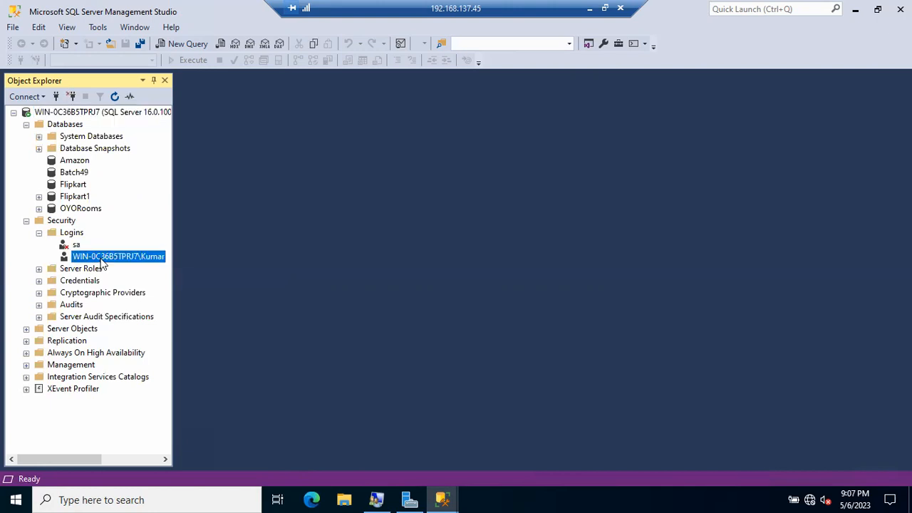
{"action": "left_click", "coordinate": [95, 113]}
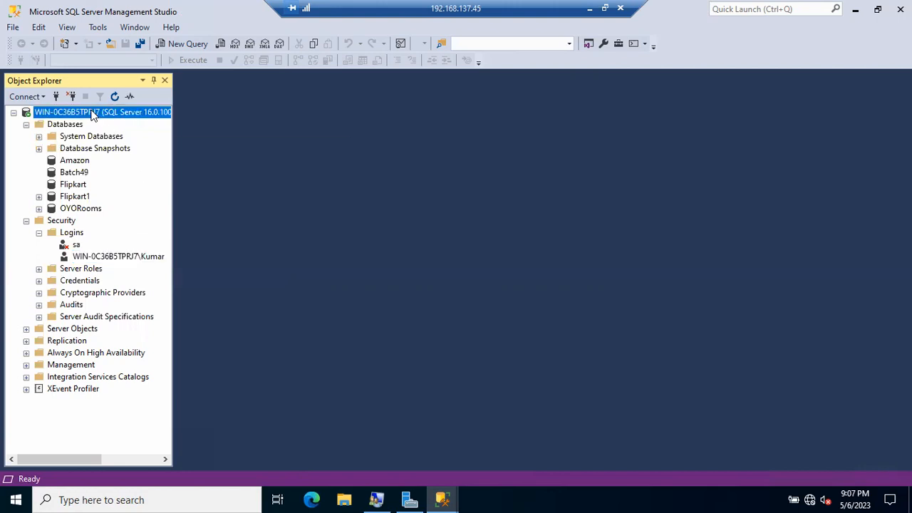
{"action": "left_click", "coordinate": [442, 499]}
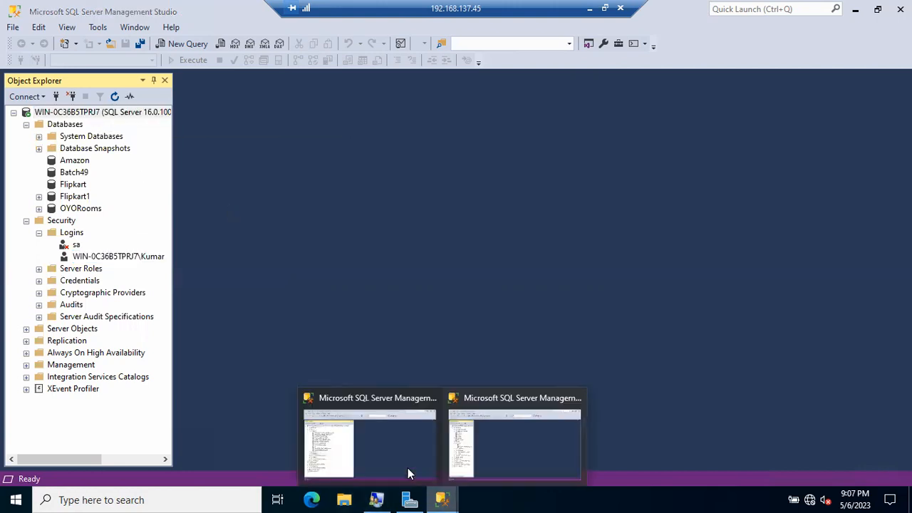
Compare the Administrator and new-user windows, then close the one running as the new user.
{"action": "left_click", "coordinate": [384, 453]}
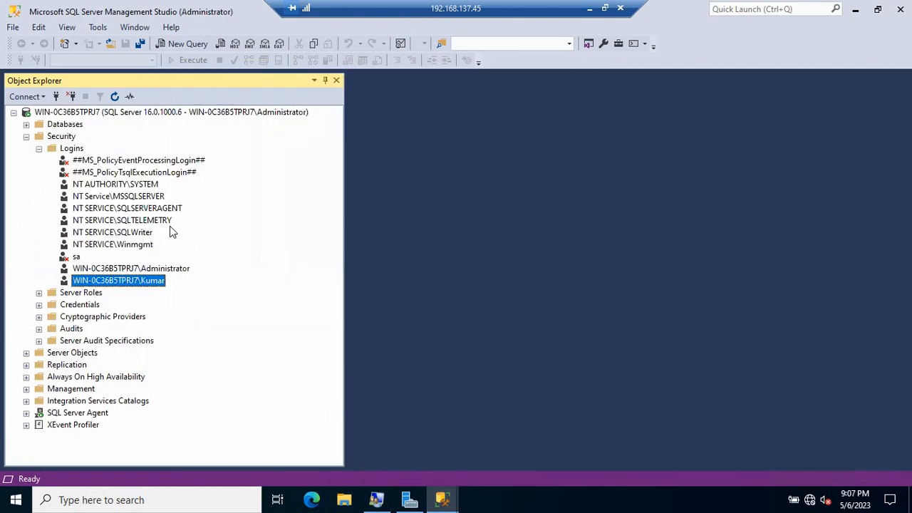
{"action": "left_click", "coordinate": [179, 114]}
{"action": "left_click", "coordinate": [448, 499]}
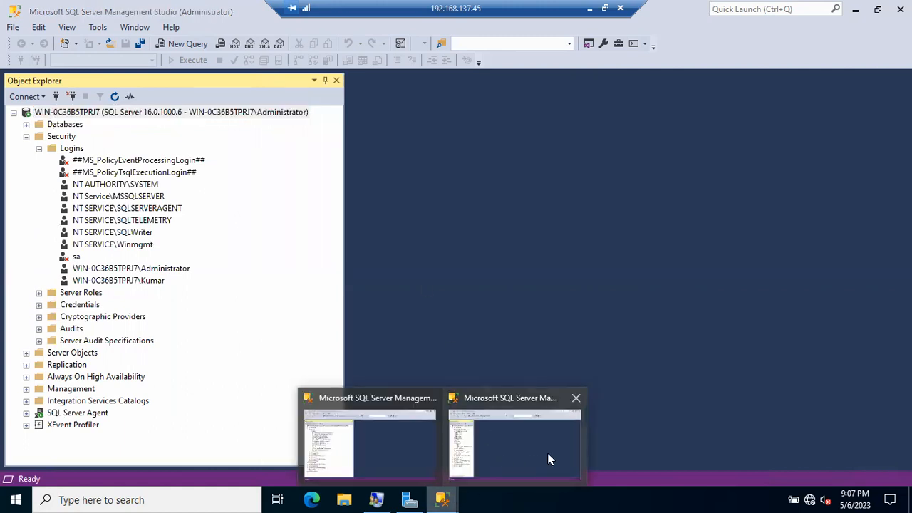
{"action": "left_click", "coordinate": [547, 453]}
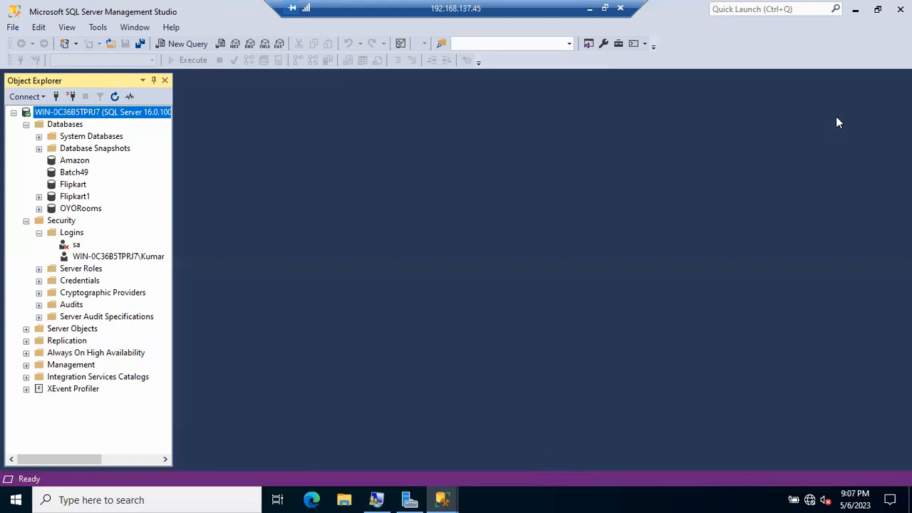
{"action": "left_click", "coordinate": [901, 9]}
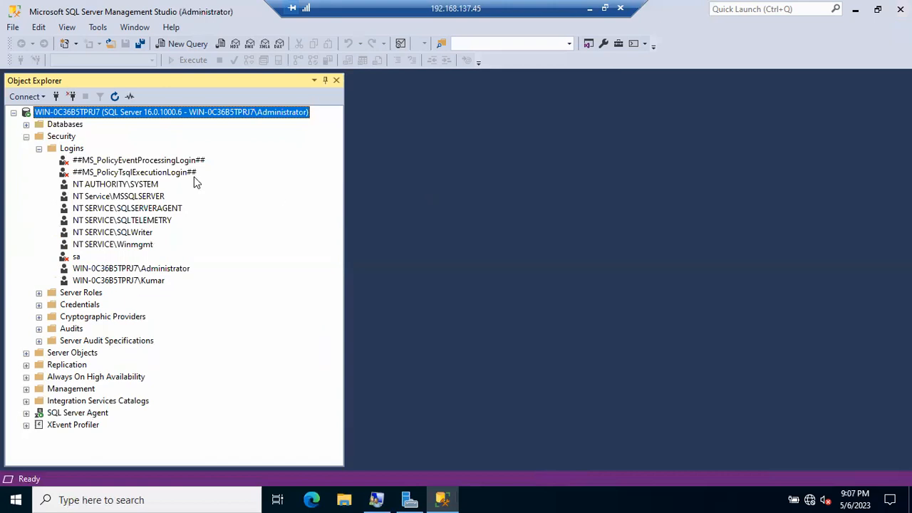
{"action": "right_click", "coordinate": [71, 151]}
Create a SQL Server authentication login for the new user, entering and confirming its password.
{"action": "left_click", "coordinate": [114, 161]}
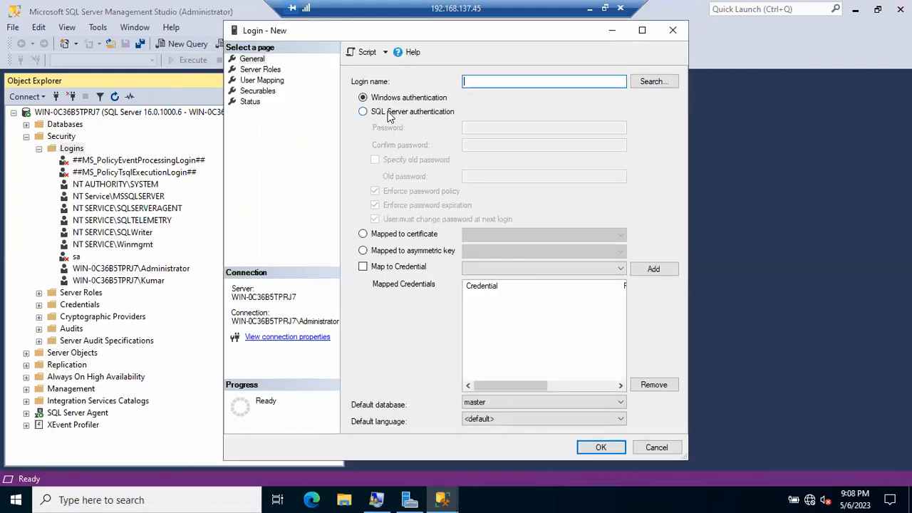
{"action": "left_click", "coordinate": [388, 114]}
{"action": "left_click", "coordinate": [488, 84]}
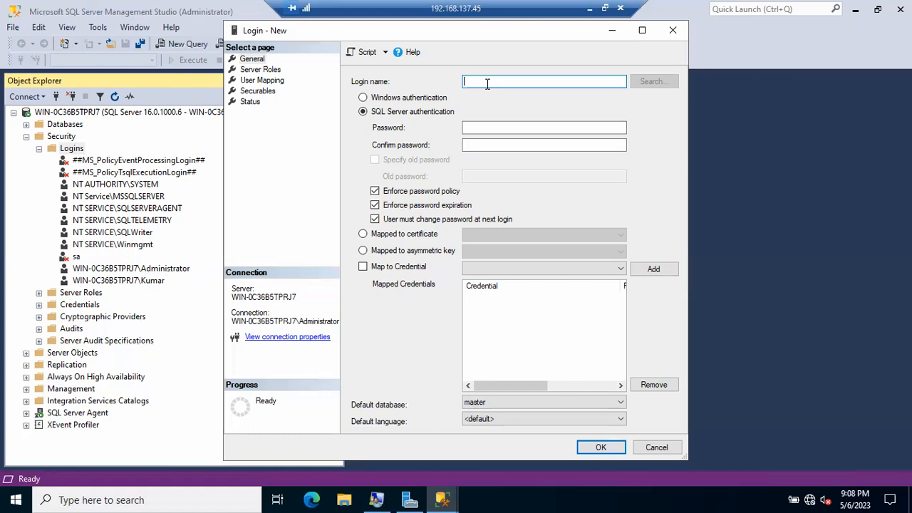
{"action": "type", "text": "Kumar"}
{"action": "key", "text": "Tab"}
{"action": "key", "text": "Tab"}
{"action": "type", "text": "123"}
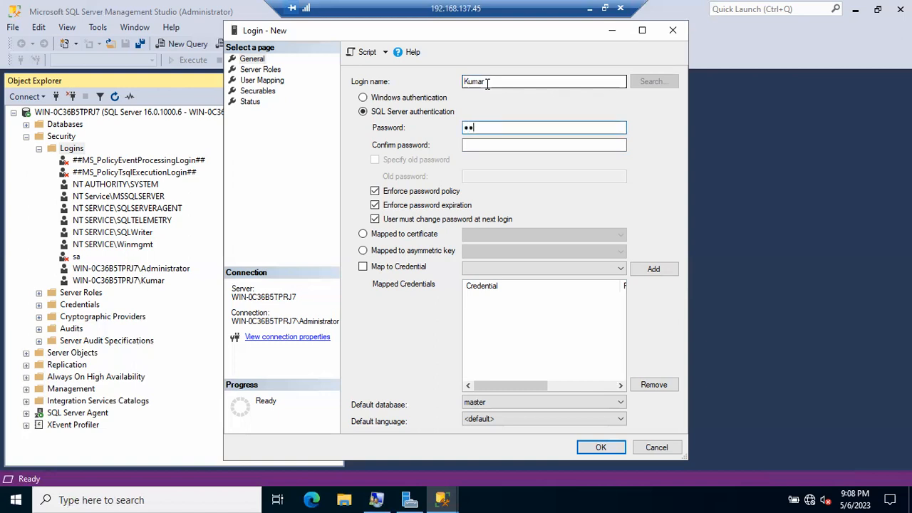
{"action": "type", "text": "4567"}
{"action": "key", "text": "Tab"}
{"action": "type", "text": "123"}
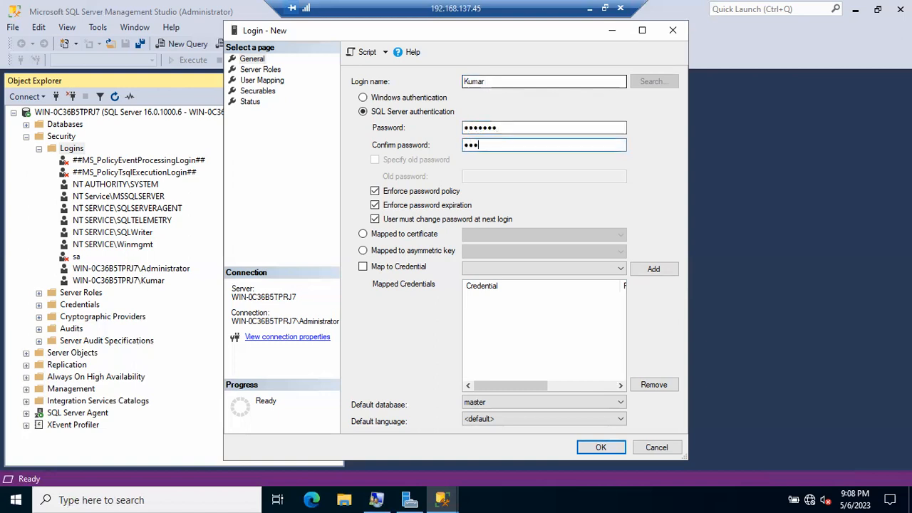
{"action": "type", "text": "4567"}
{"action": "left_click", "coordinate": [613, 447]}
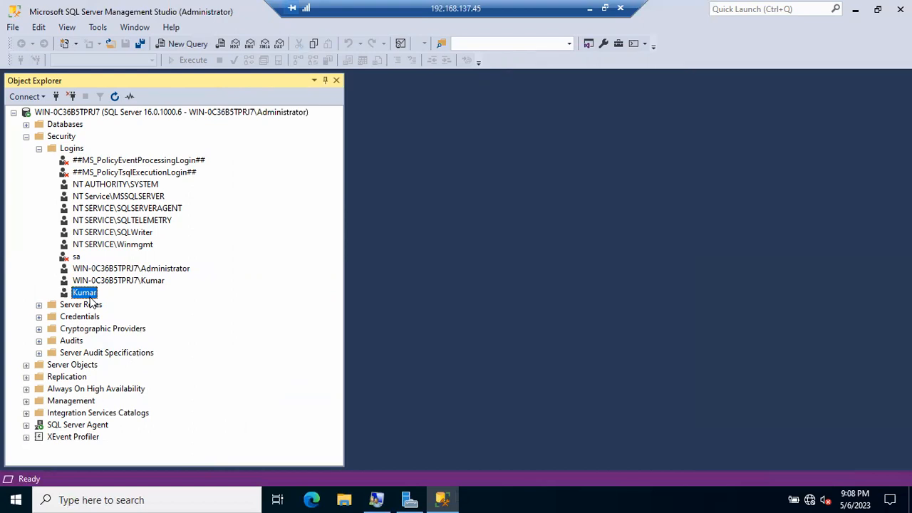
{"action": "left_click", "coordinate": [107, 282]}
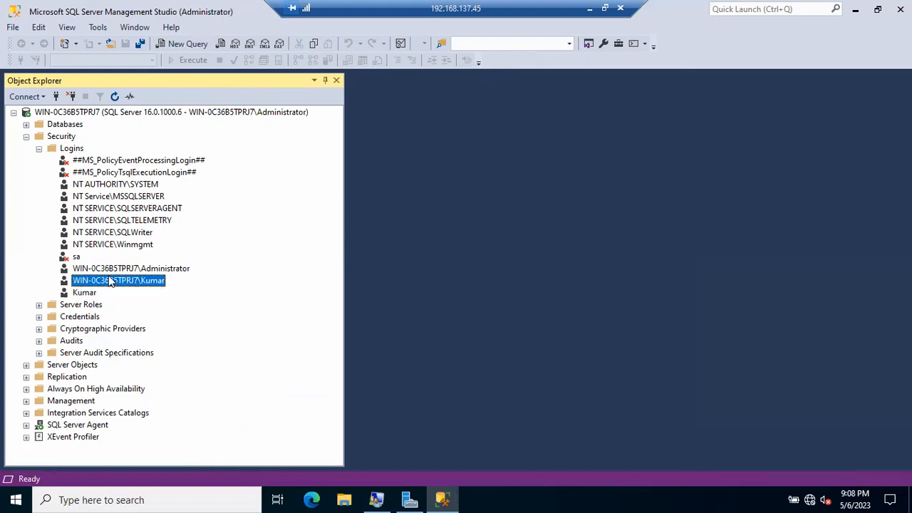
{"action": "left_click", "coordinate": [120, 270]}
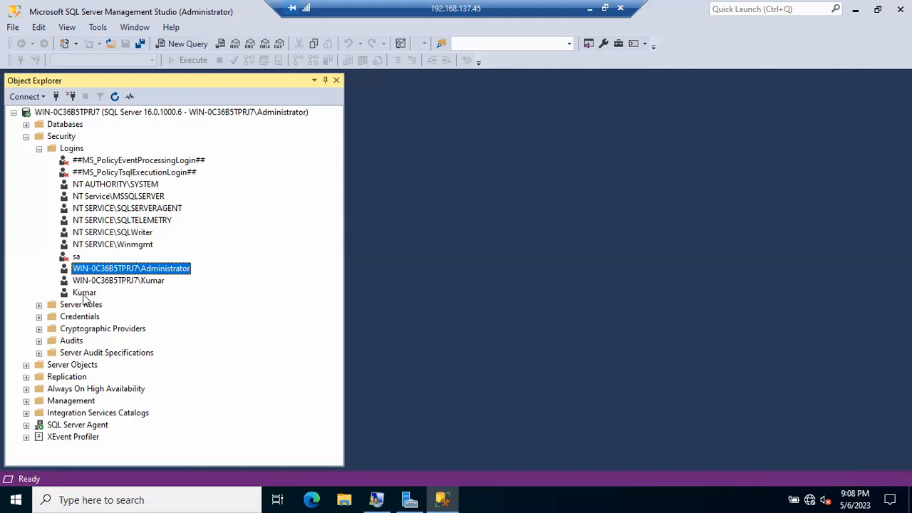
{"action": "left_click", "coordinate": [84, 293]}
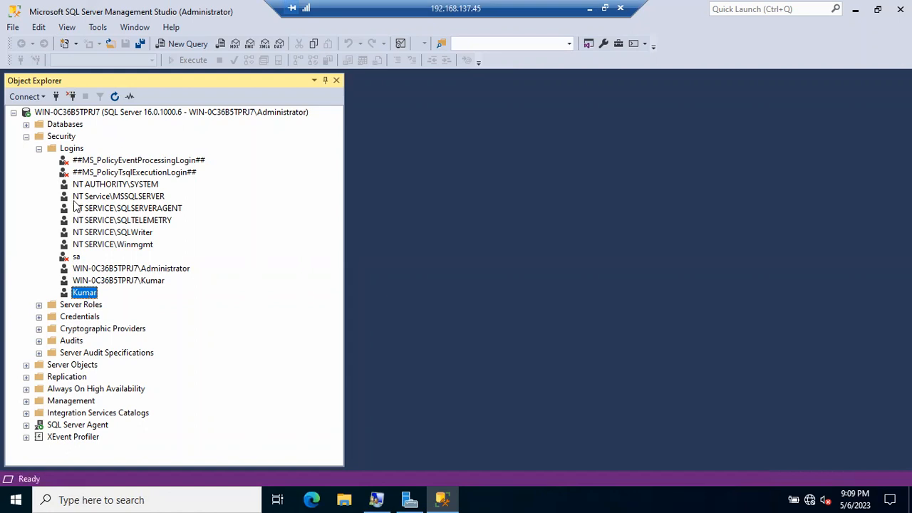
{"action": "left_click", "coordinate": [56, 97]}
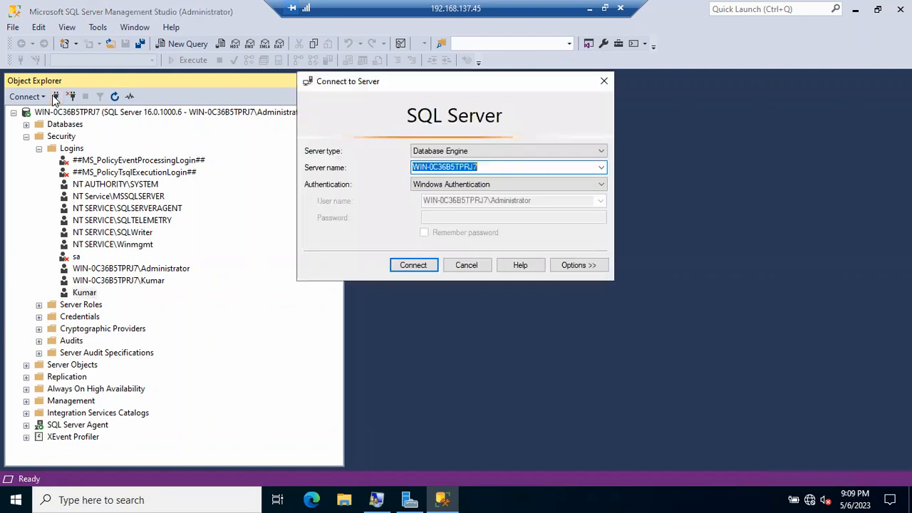
{"action": "left_click", "coordinate": [428, 185]}
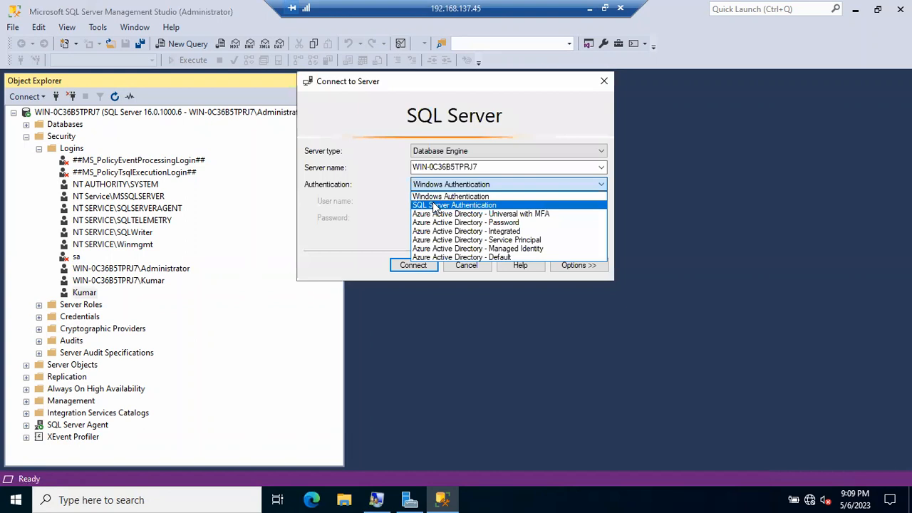
{"action": "left_click", "coordinate": [434, 206]}
{"action": "left_click", "coordinate": [434, 202]}
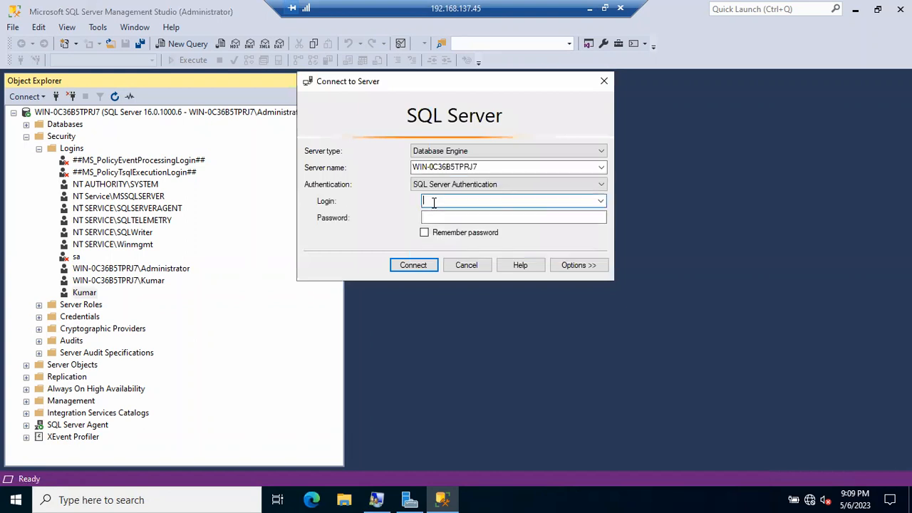
{"action": "type", "text": "Kumar"}
{"action": "key", "text": "Tab"}
{"action": "type", "text": "*******"}
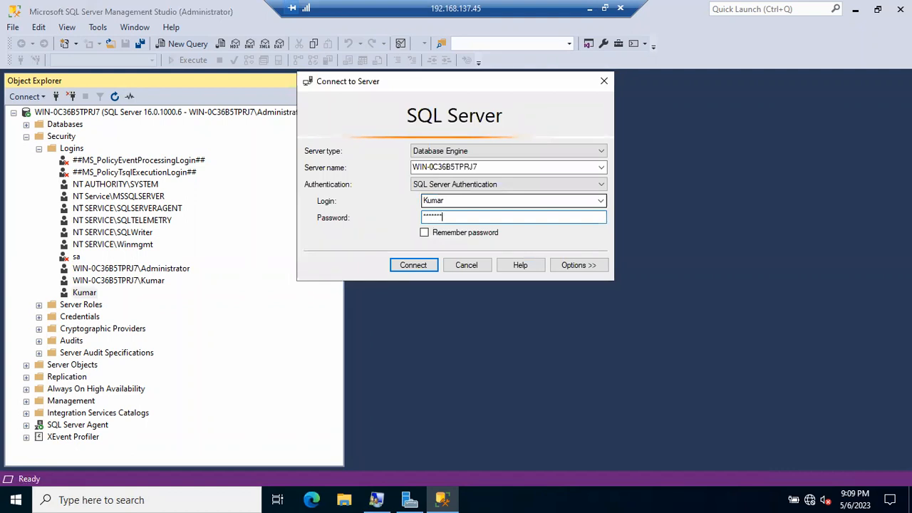
{"action": "left_click", "coordinate": [420, 265]}
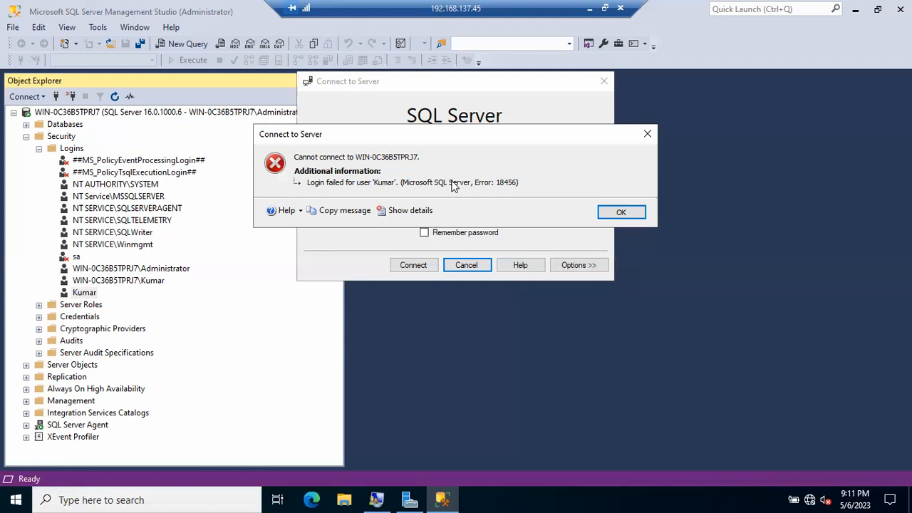
{"action": "left_click", "coordinate": [609, 217]}
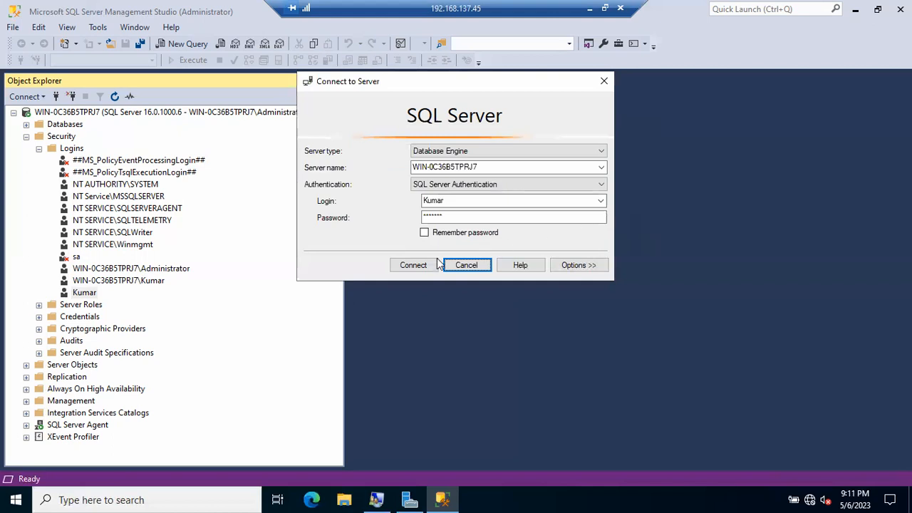
{"action": "left_click", "coordinate": [462, 265]}
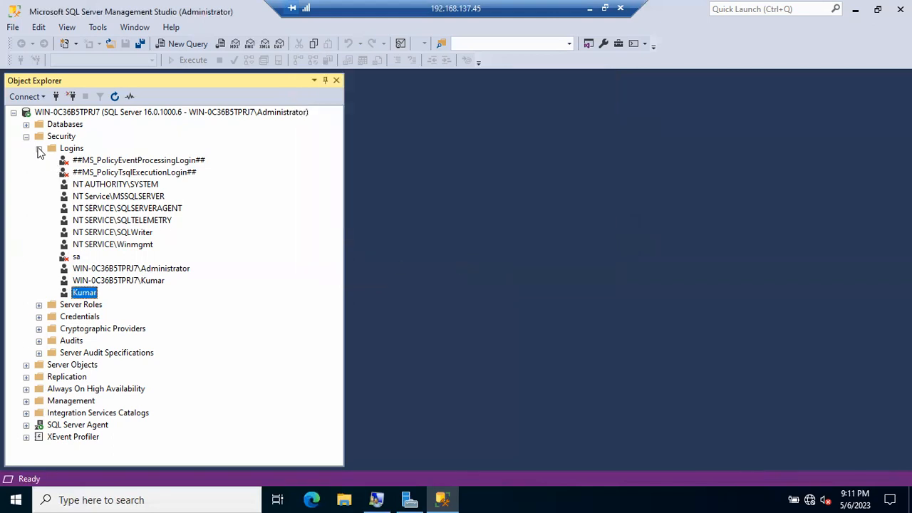
Open the current SQL Server log from Management > SQL Server Logs, maximized.
{"action": "left_click", "coordinate": [26, 136]}
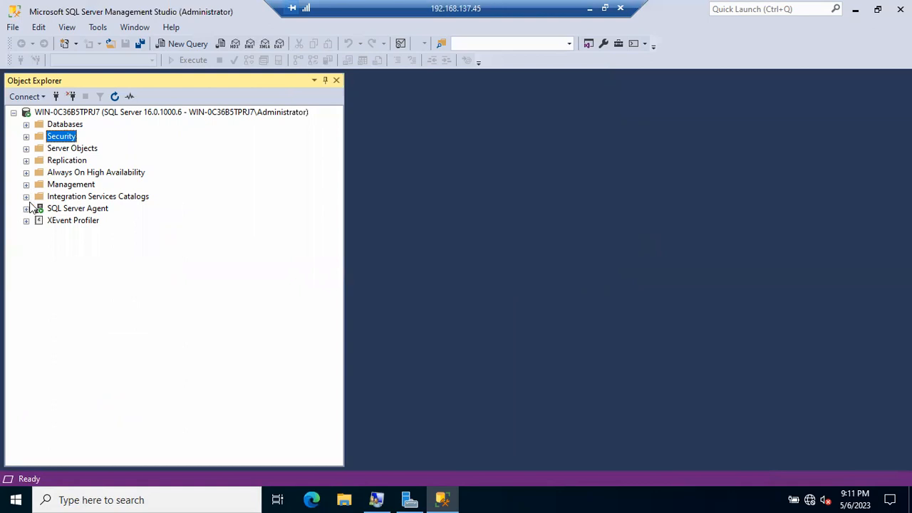
{"action": "left_click", "coordinate": [26, 186]}
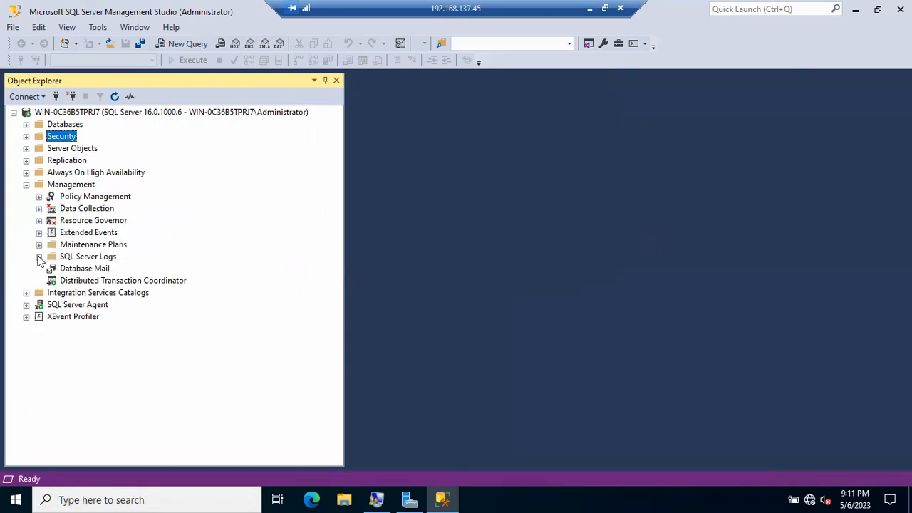
{"action": "left_click", "coordinate": [38, 256]}
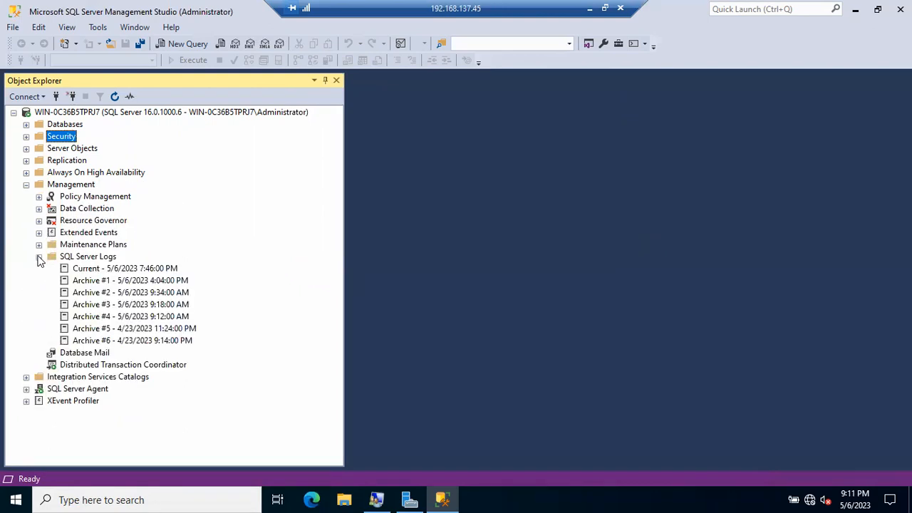
{"action": "double_click", "coordinate": [91, 271]}
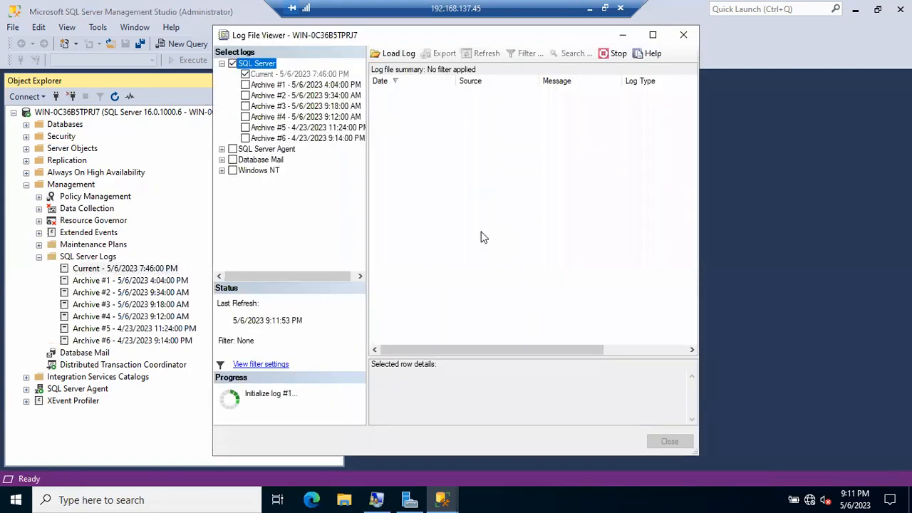
{"action": "left_click", "coordinate": [651, 34]}
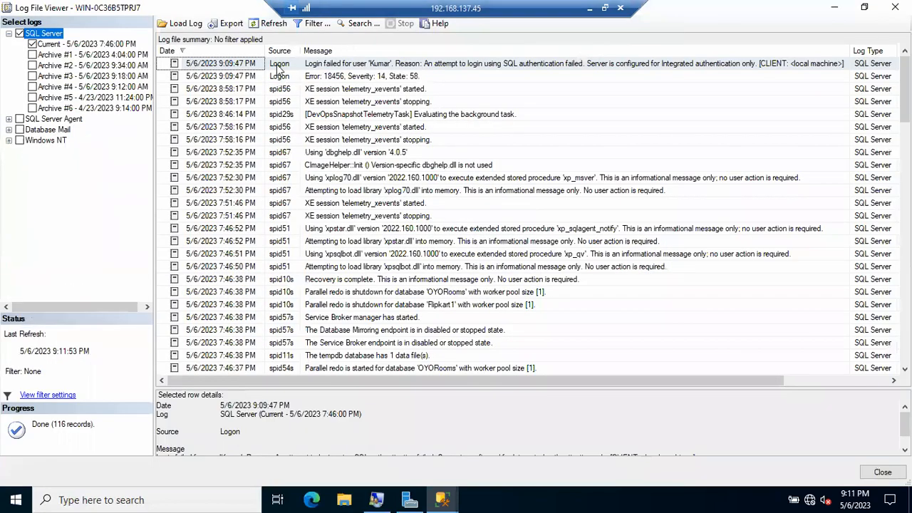
Read the failed-login entry showing only Integrated authentication is allowed, then close the viewer.
{"action": "left_click", "coordinate": [342, 69]}
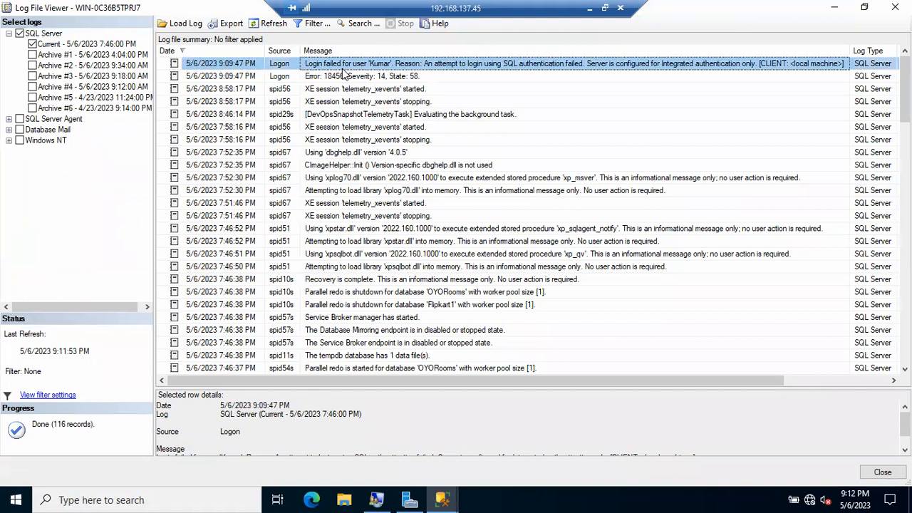
{"action": "left_click_drag", "start_coordinate": [409, 387], "coordinate": [412, 234]}
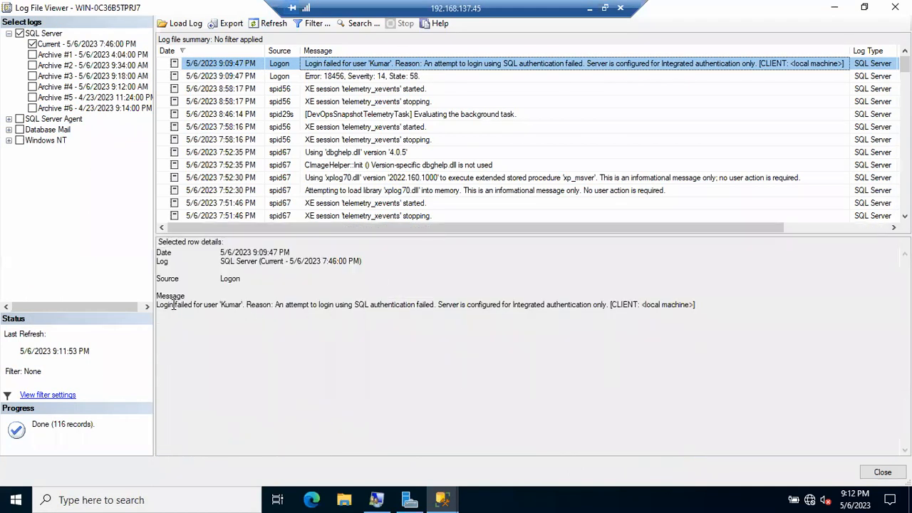
{"action": "left_click_drag", "start_coordinate": [173, 305], "coordinate": [230, 311]}
{"action": "left_click", "coordinate": [250, 314]}
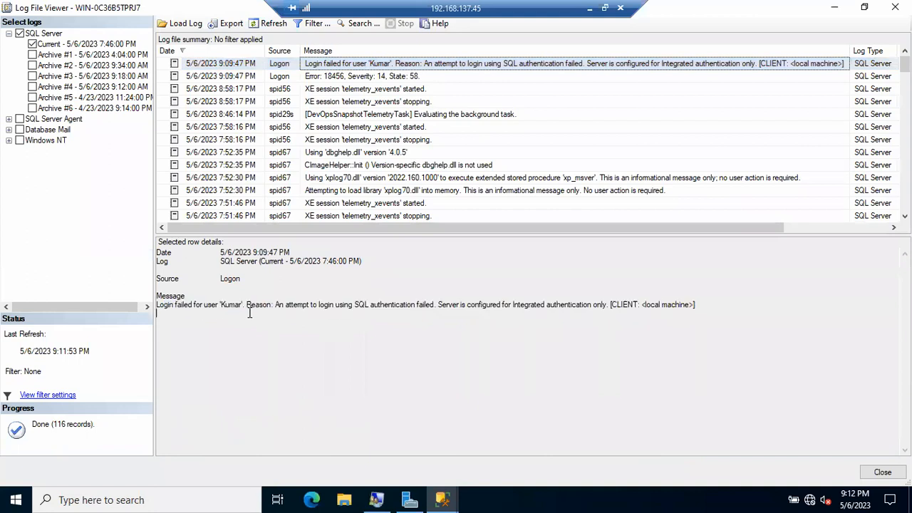
{"action": "left_click", "coordinate": [272, 306], "text": "shift"}
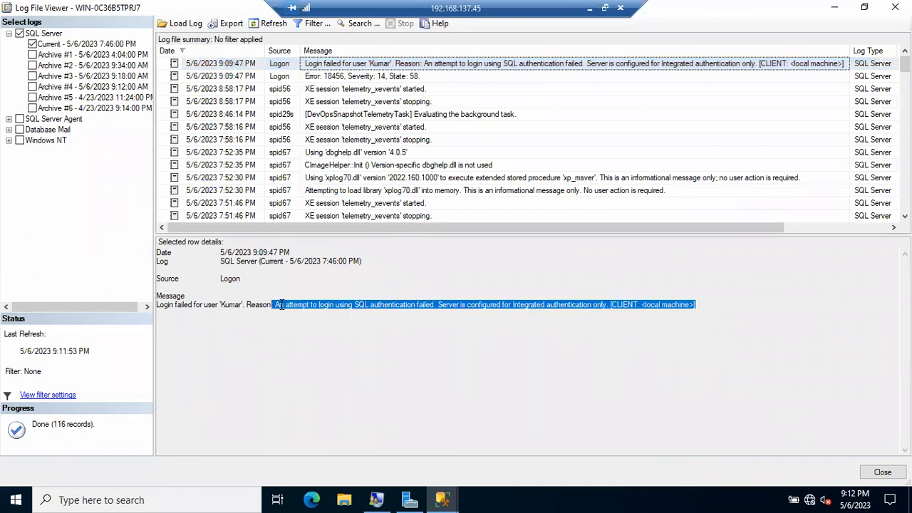
{"action": "left_click", "coordinate": [289, 305]}
{"action": "left_click_drag", "start_coordinate": [335, 305], "coordinate": [608, 306]}
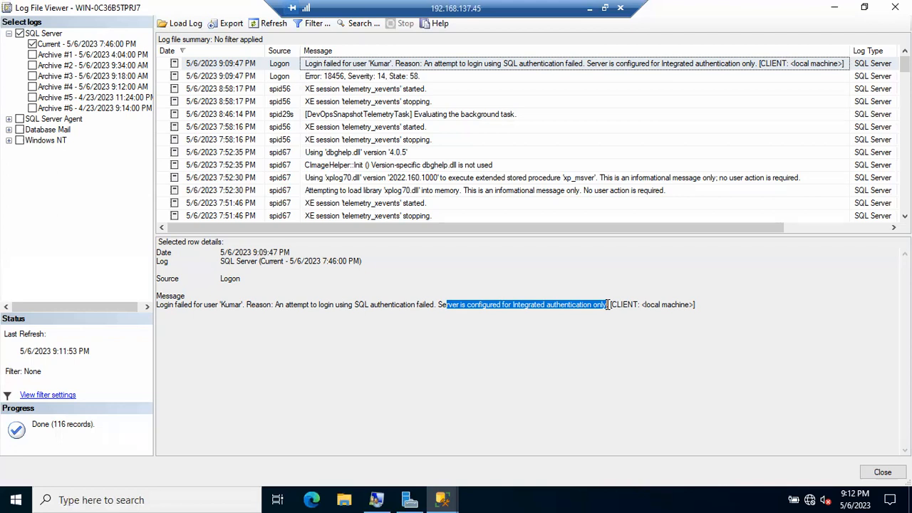
{"action": "left_click", "coordinate": [515, 305]}
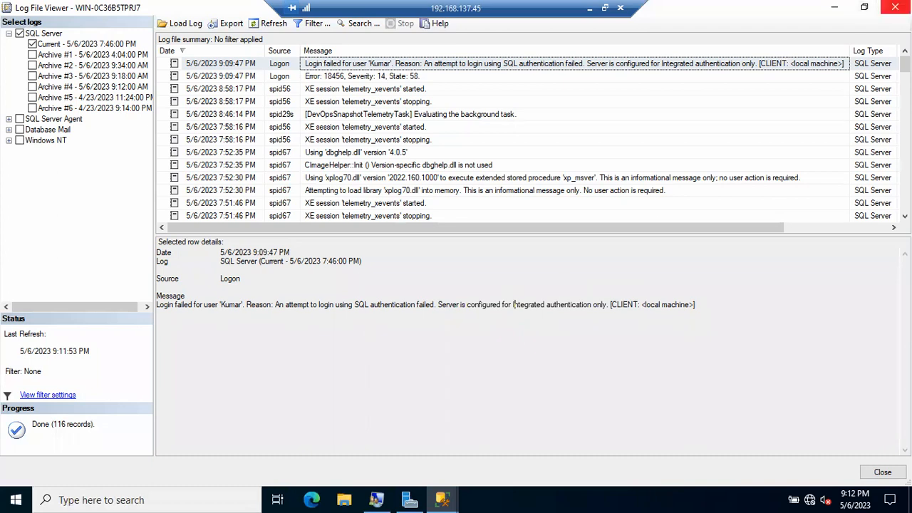
{"action": "left_click", "coordinate": [895, 7]}
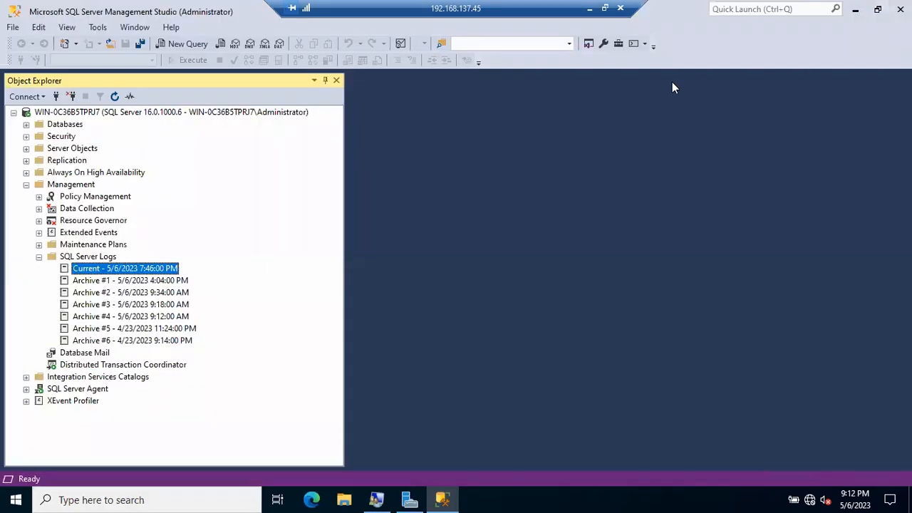
Show the server Properties Security page, which is set to Windows Authentication mode only.
{"action": "left_click", "coordinate": [163, 114]}
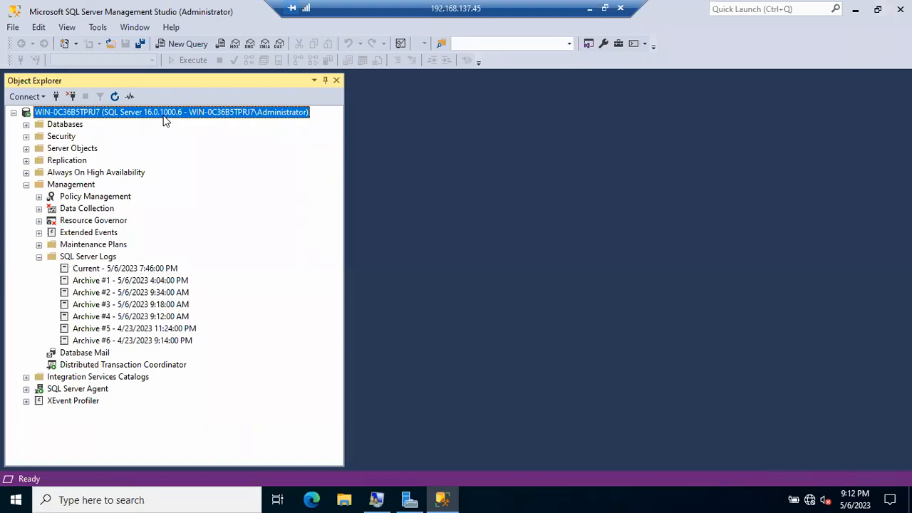
{"action": "right_click", "coordinate": [164, 120]}
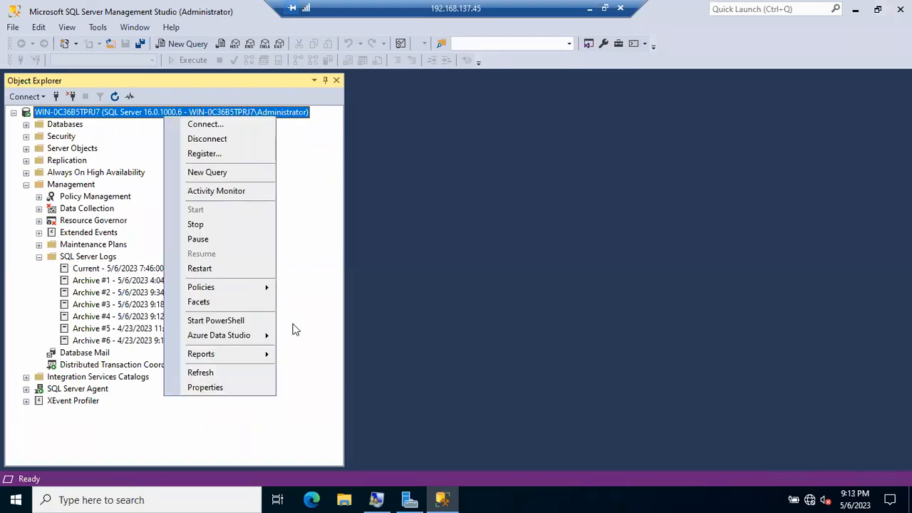
{"action": "left_click", "coordinate": [231, 394]}
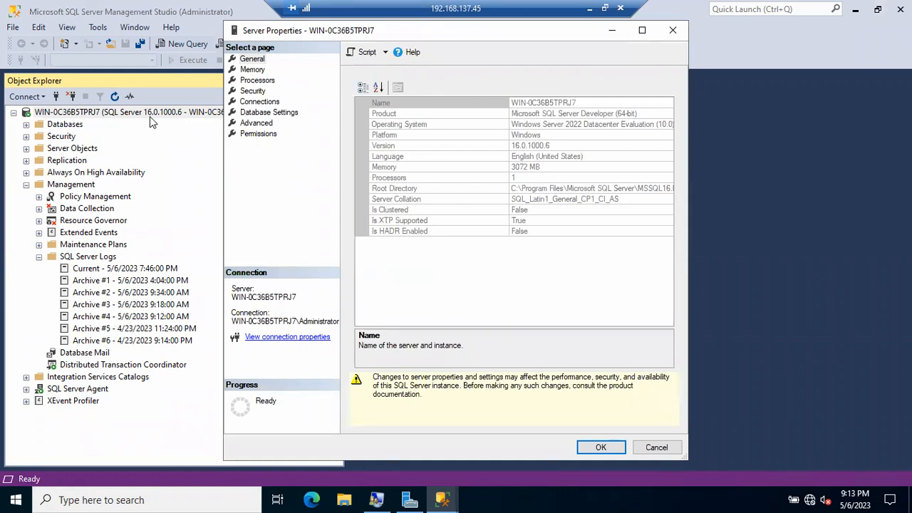
{"action": "left_click", "coordinate": [248, 89]}
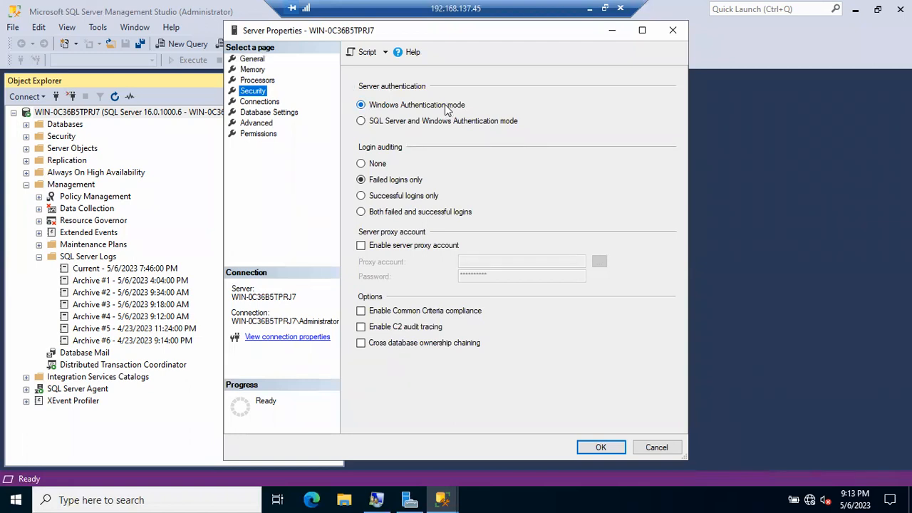
{"action": "left_click", "coordinate": [590, 8]}
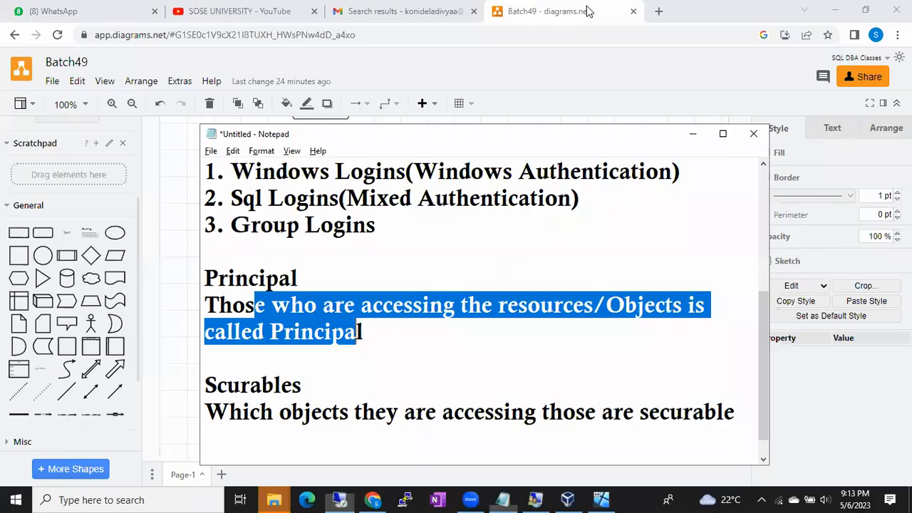
Review the Notepad notes on login types, principals and securables, then return to the remote session.
{"action": "left_click", "coordinate": [627, 498]}
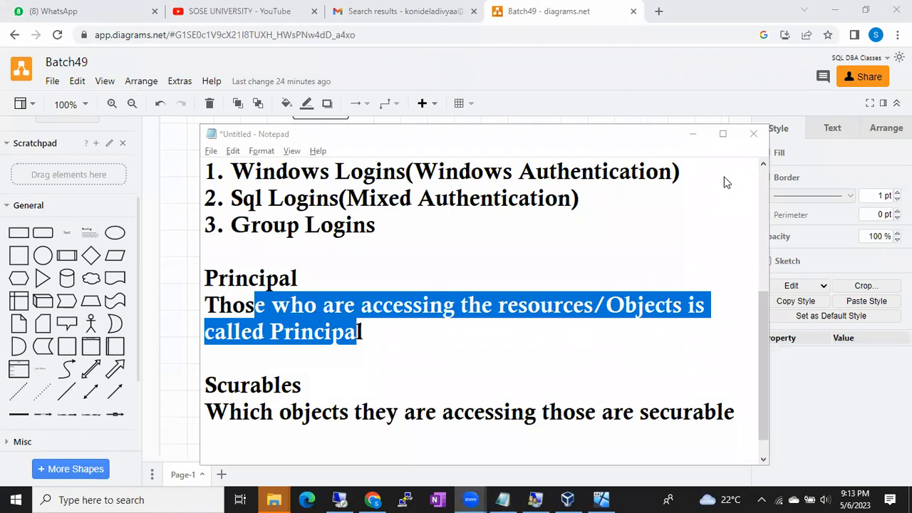
{"action": "left_click", "coordinate": [340, 500]}
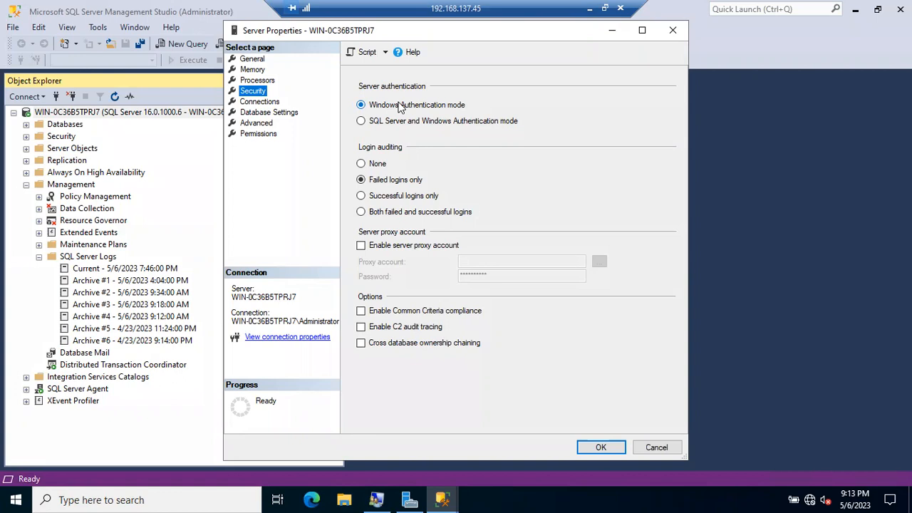
Set server authentication to SQL Server and Windows Authentication mode and acknowledge the restart notice.
{"action": "left_click", "coordinate": [376, 122]}
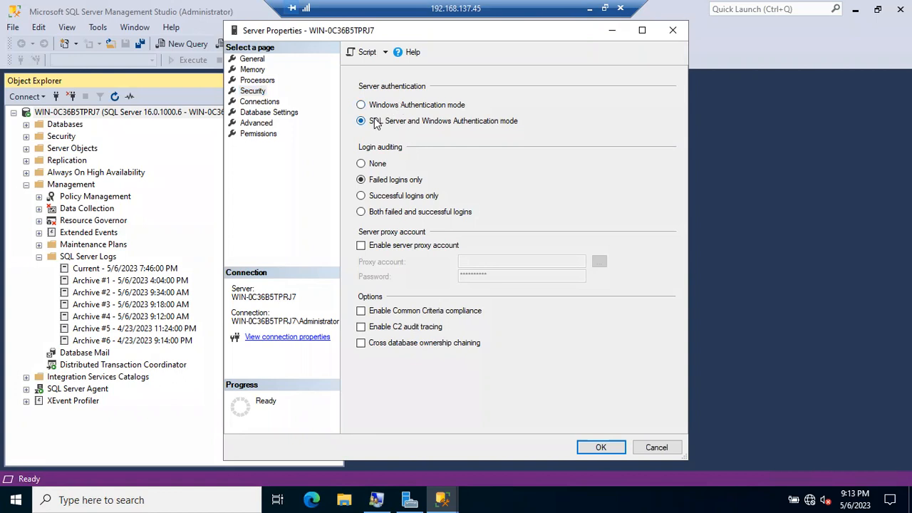
{"action": "left_click", "coordinate": [601, 447]}
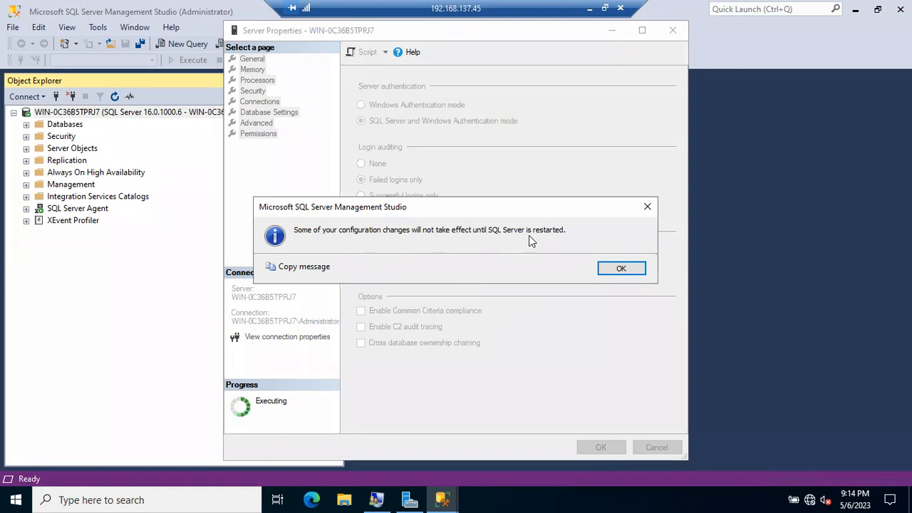
{"action": "left_click", "coordinate": [614, 271]}
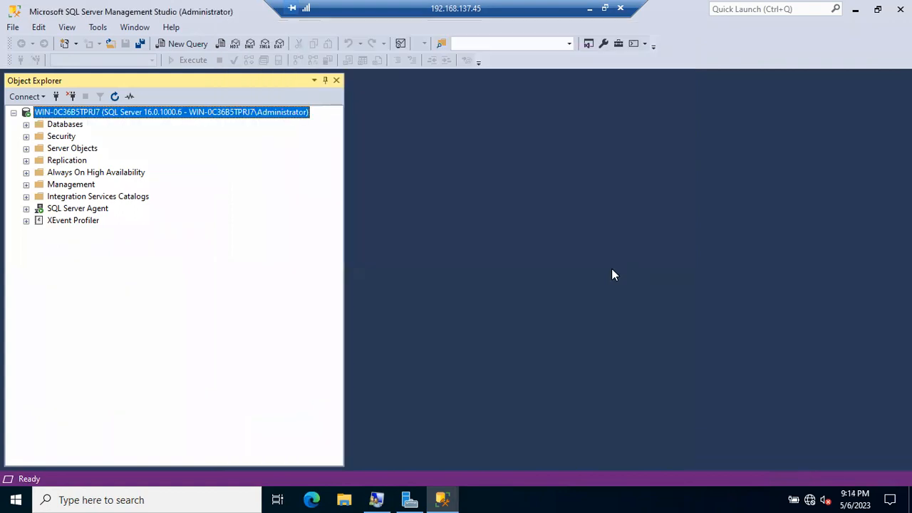
{"action": "right_click", "coordinate": [121, 116]}
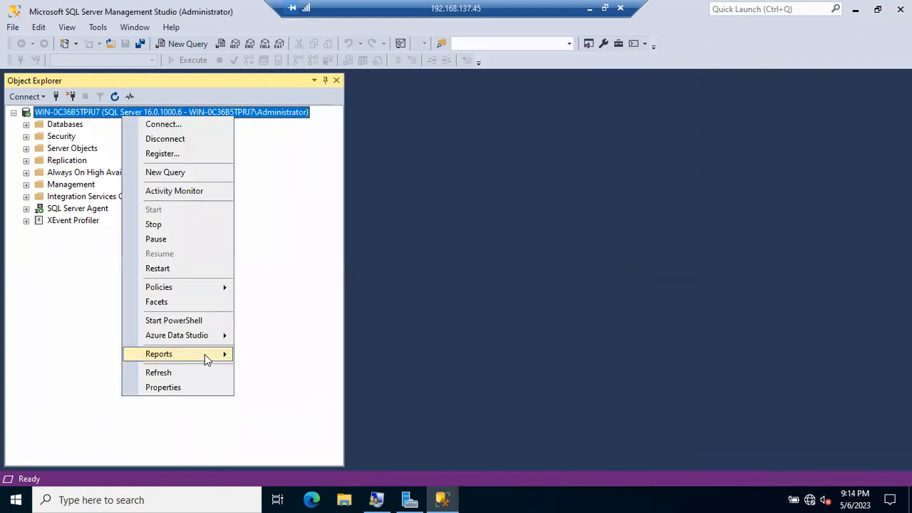
Restart the MSSQLSERVER service, confirming that SQL Server Agent will also stop.
{"action": "left_click", "coordinate": [158, 268]}
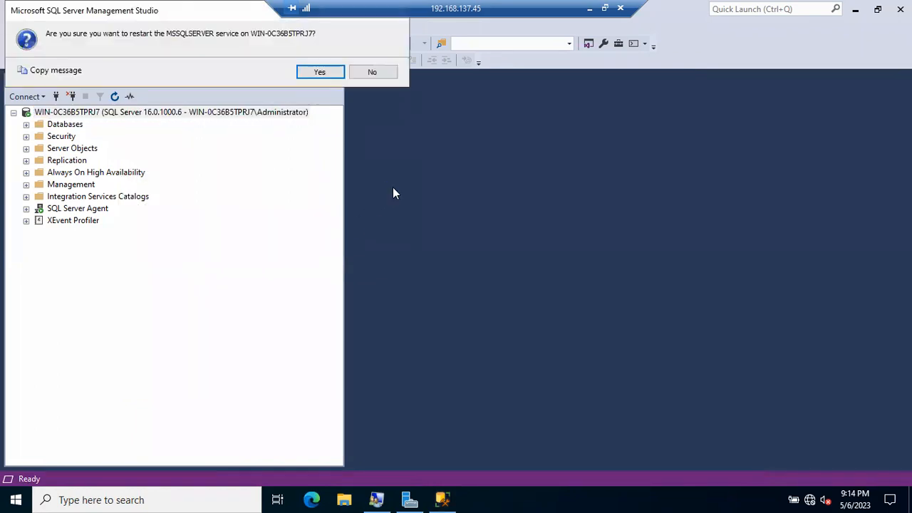
{"action": "left_click", "coordinate": [329, 74]}
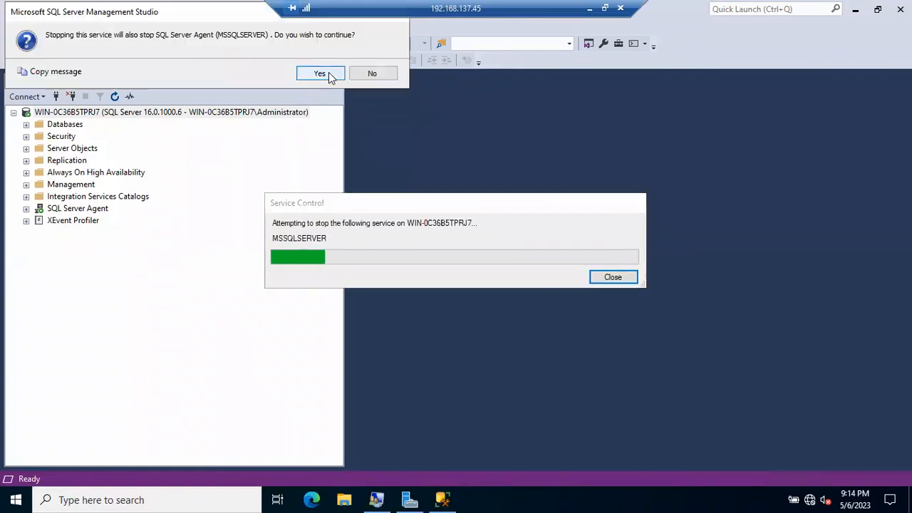
{"action": "left_click", "coordinate": [320, 73]}
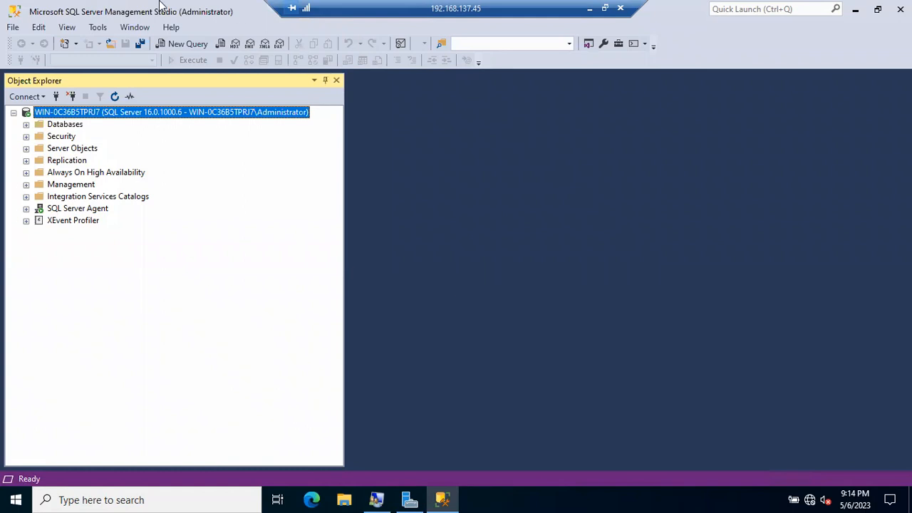
Connect to the Database Engine with SQL Server Authentication, using the SQL login and its password.
{"action": "left_click", "coordinate": [58, 99]}
{"action": "left_click", "coordinate": [489, 186]}
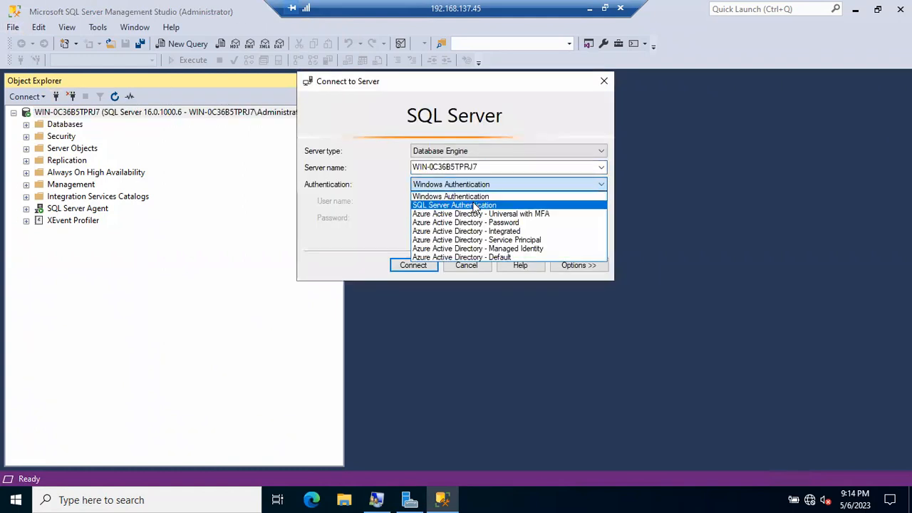
{"action": "left_click", "coordinate": [475, 205]}
{"action": "left_click", "coordinate": [462, 201]}
{"action": "type", "text": "Kumar"}
{"action": "key", "text": "Tab"}
{"action": "type", "text": "*******"}
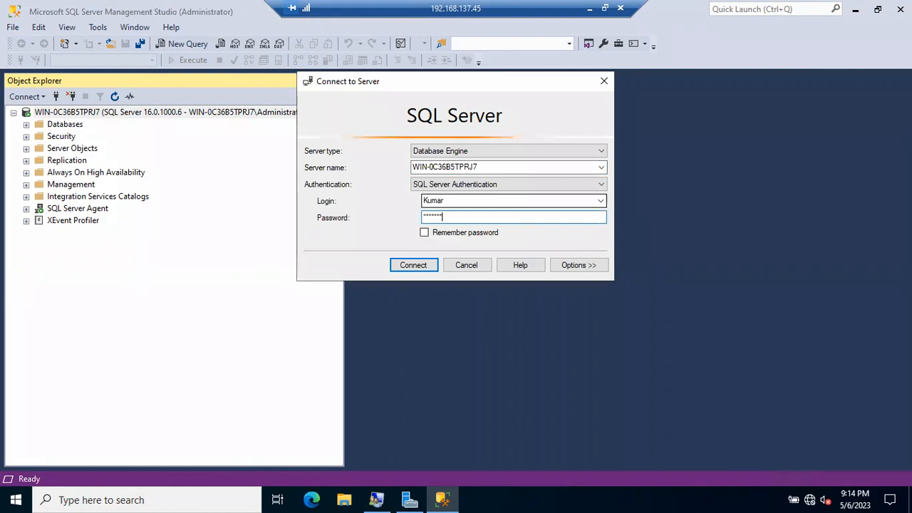
{"action": "key", "text": "Return"}
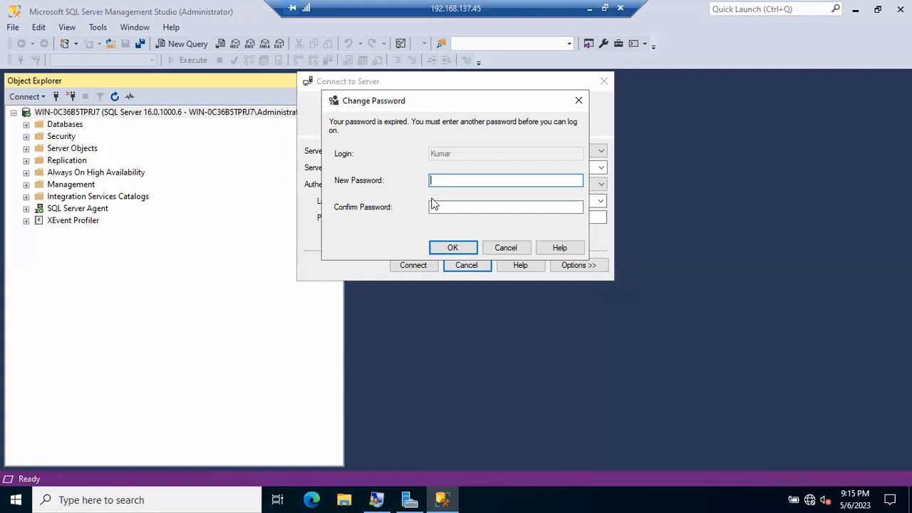
{"action": "left_click", "coordinate": [154, 116]}
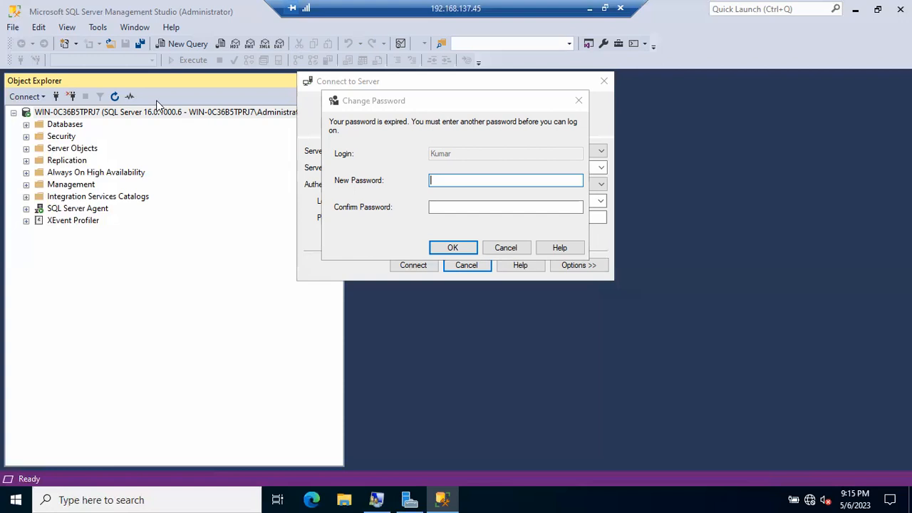
Enter and confirm a new password for the expired SQL login, retrying after the mismatch error.
{"action": "left_click", "coordinate": [441, 179]}
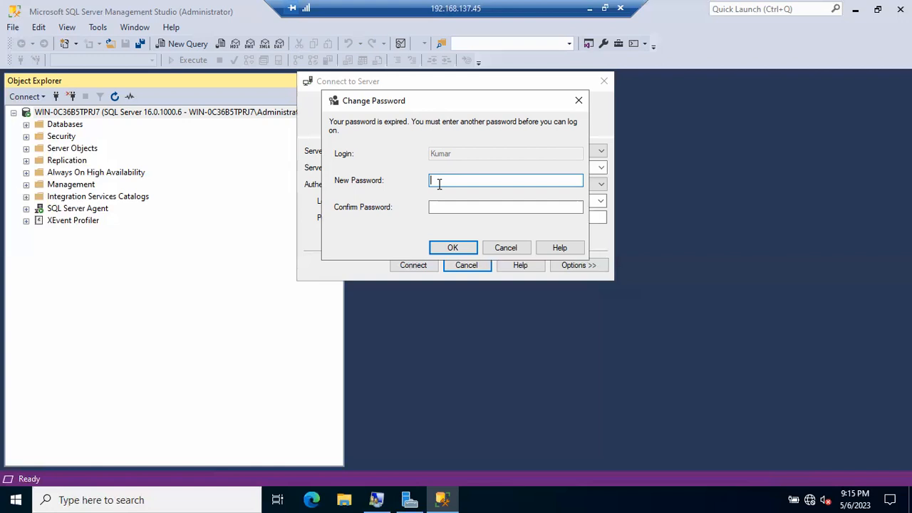
{"action": "type", "text": "*****"}
{"action": "key", "text": "Tab"}
{"action": "type", "text": "*******"}
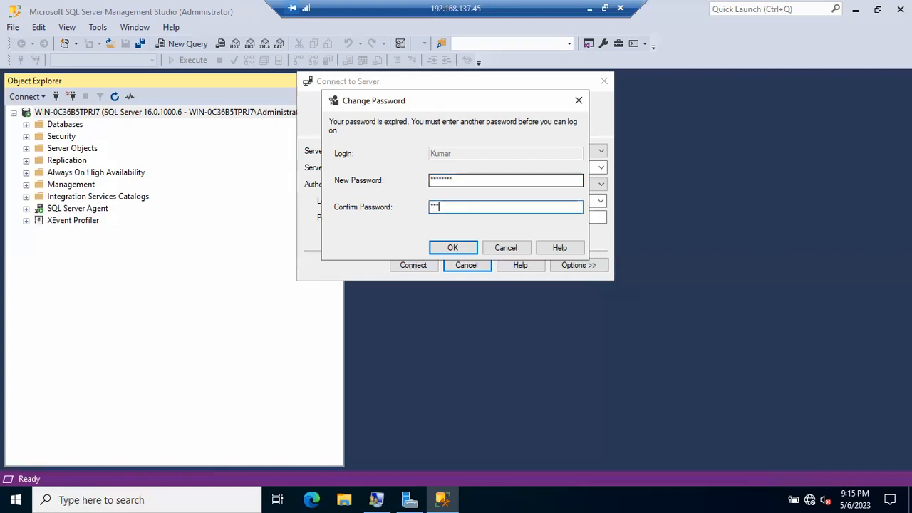
{"action": "type", "text": "**"}
{"action": "key", "text": "Return"}
{"action": "key", "text": "Return"}
{"action": "type", "text": "********"}
{"action": "key", "text": "Tab"}
{"action": "type", "text": "********"}
{"action": "key", "text": "Return"}
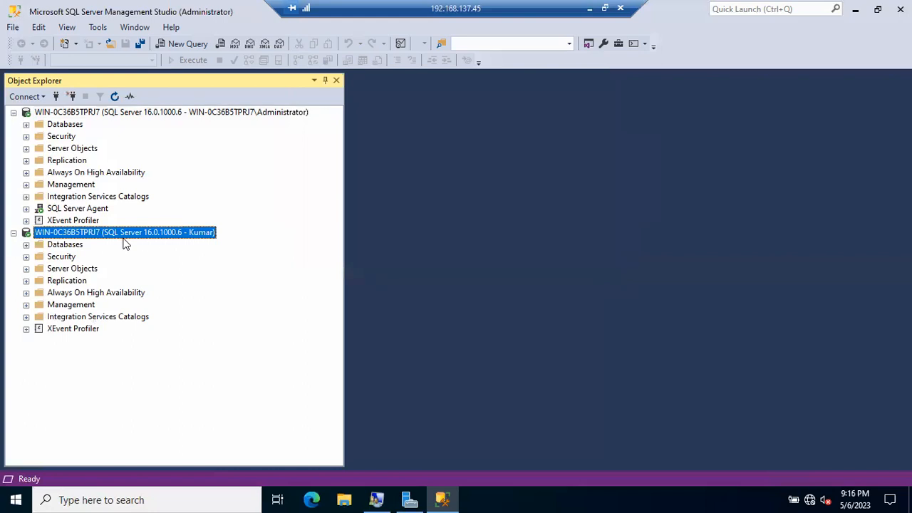
{"action": "left_click", "coordinate": [85, 116]}
Compare the administrator's and the SQL login's connections to the same server in Object Explorer.
{"action": "left_click", "coordinate": [84, 235]}
{"action": "left_click", "coordinate": [155, 114]}
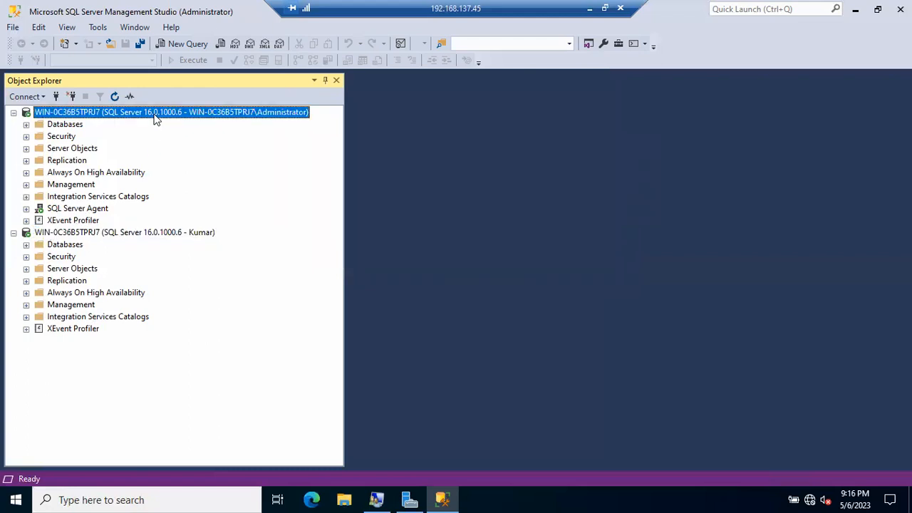
{"action": "left_click", "coordinate": [156, 235]}
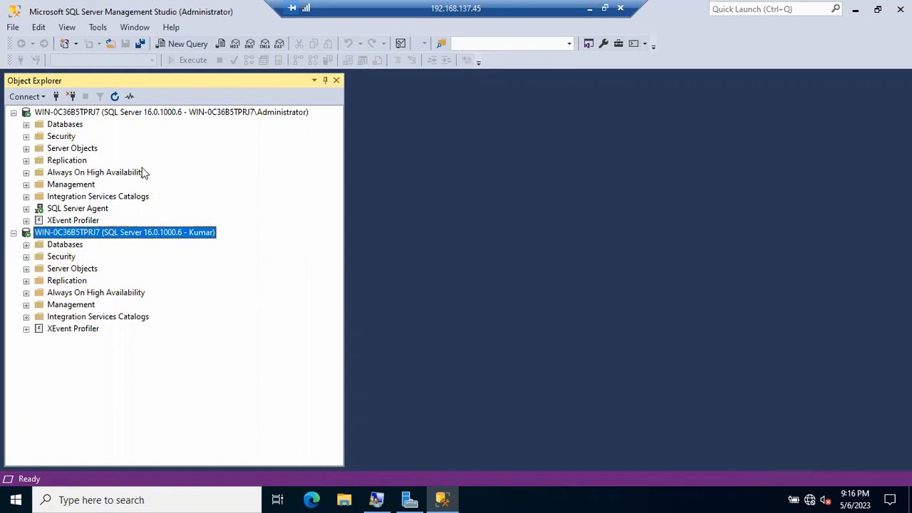
{"action": "left_click", "coordinate": [112, 116]}
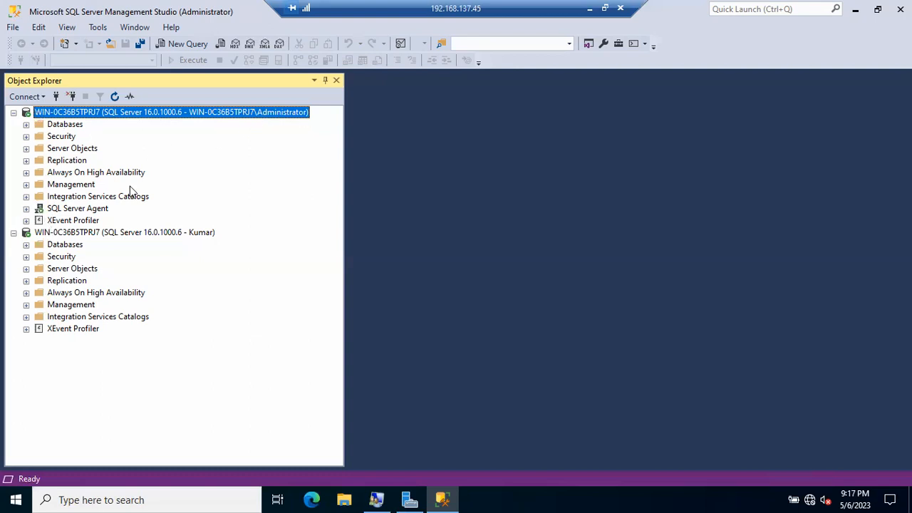
{"action": "left_click", "coordinate": [137, 234]}
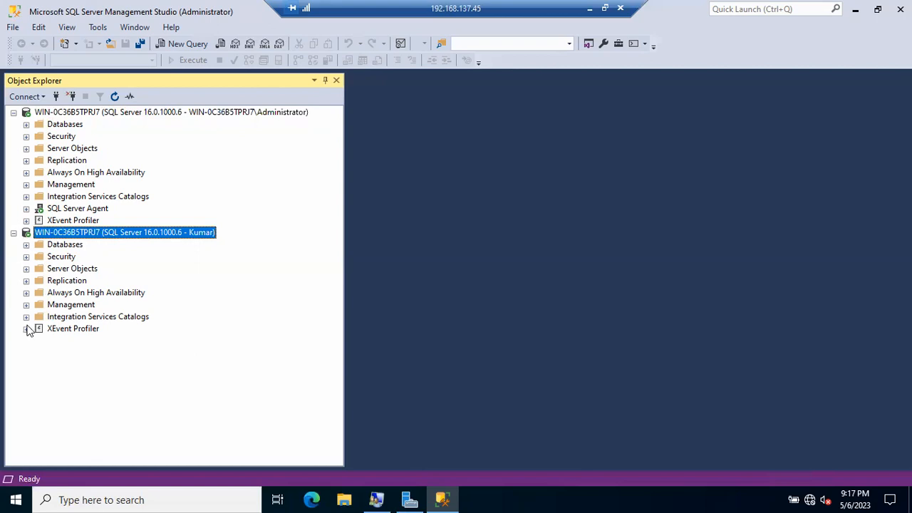
{"action": "left_click", "coordinate": [26, 244]}
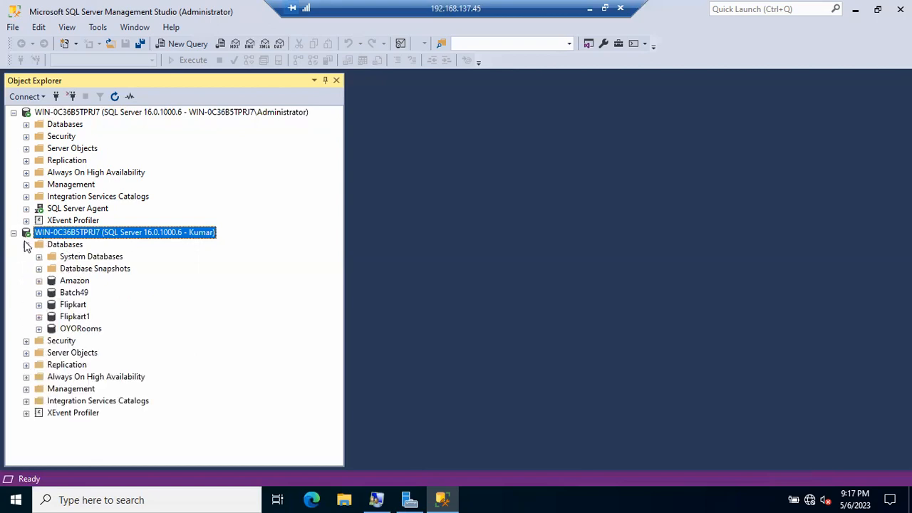
{"action": "left_click", "coordinate": [39, 281]}
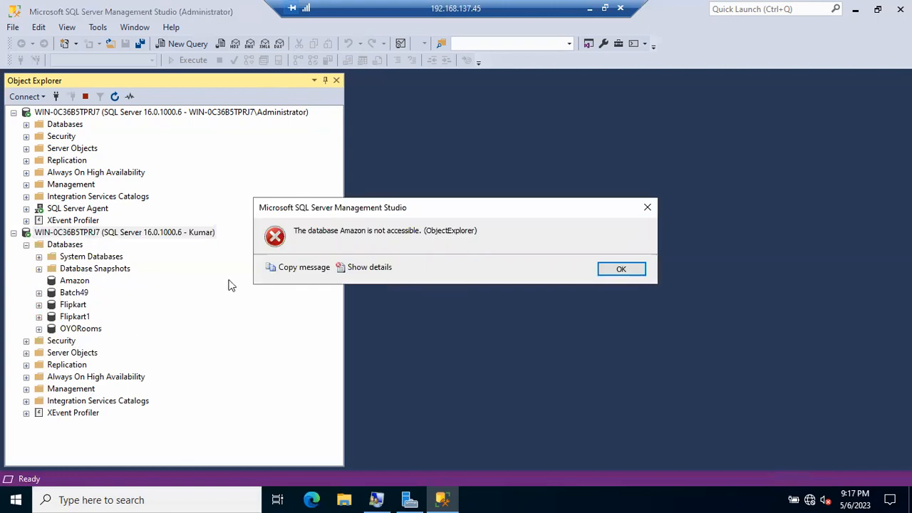
{"action": "left_click", "coordinate": [616, 272]}
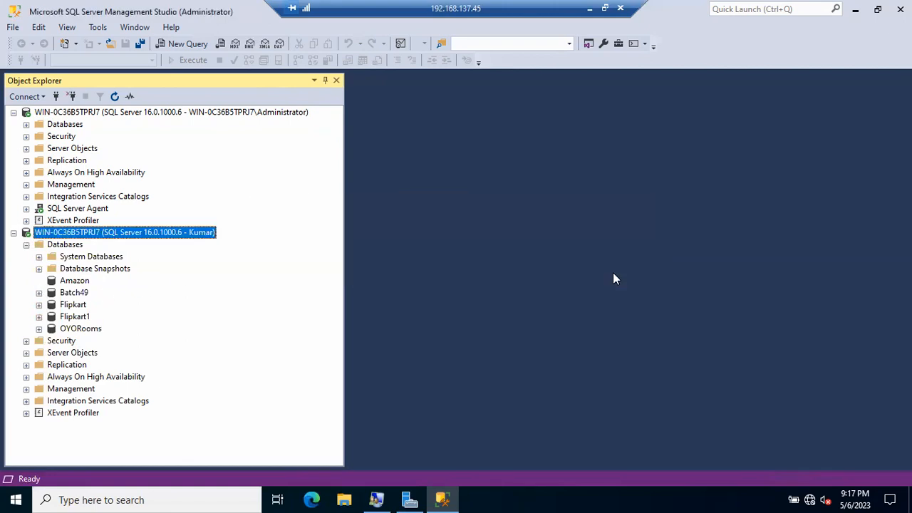
{"action": "left_click", "coordinate": [39, 293]}
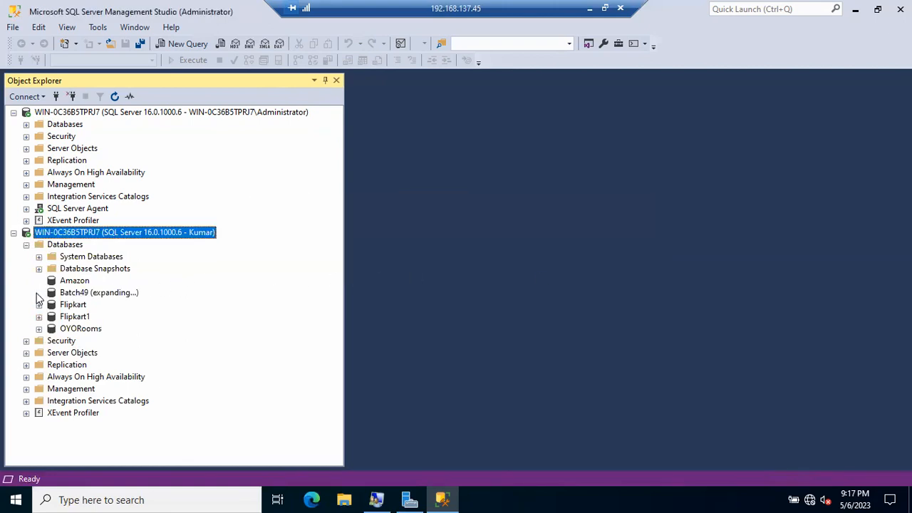
{"action": "left_click", "coordinate": [626, 270]}
{"action": "left_click", "coordinate": [54, 209]}
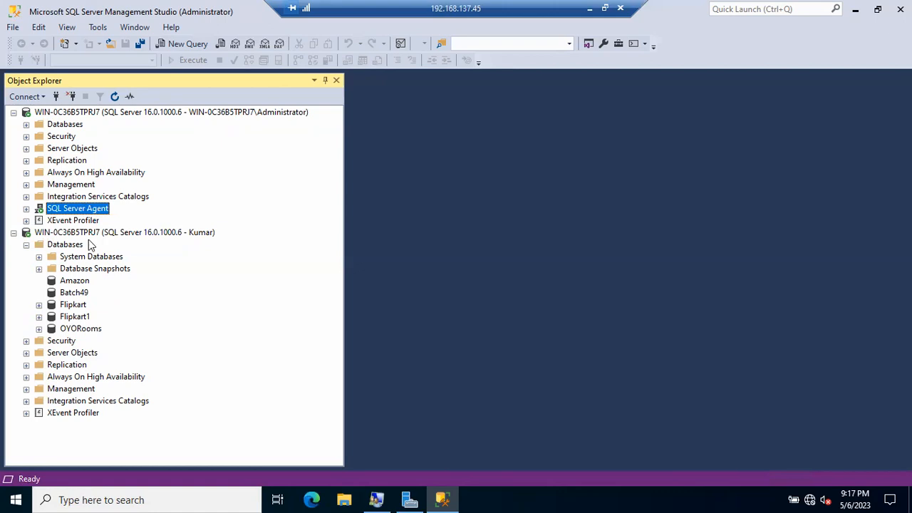
{"action": "left_click", "coordinate": [80, 236]}
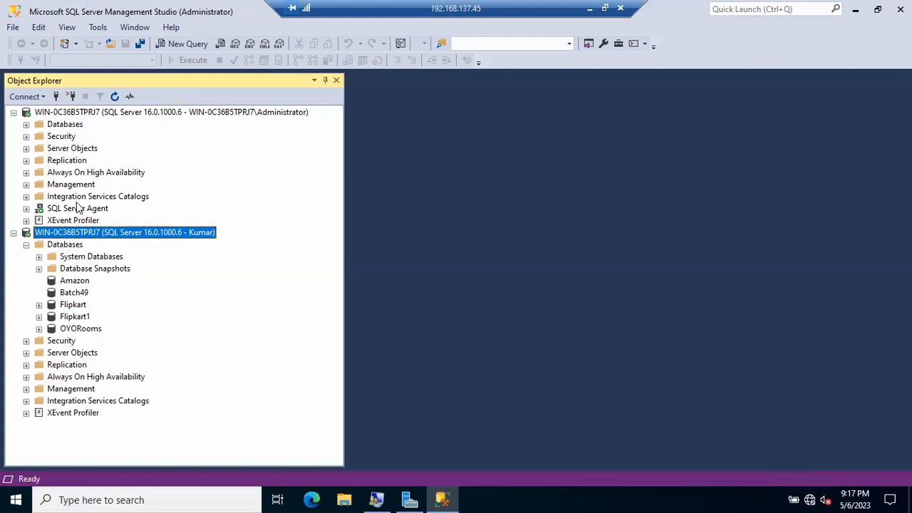
{"action": "left_click", "coordinate": [139, 113]}
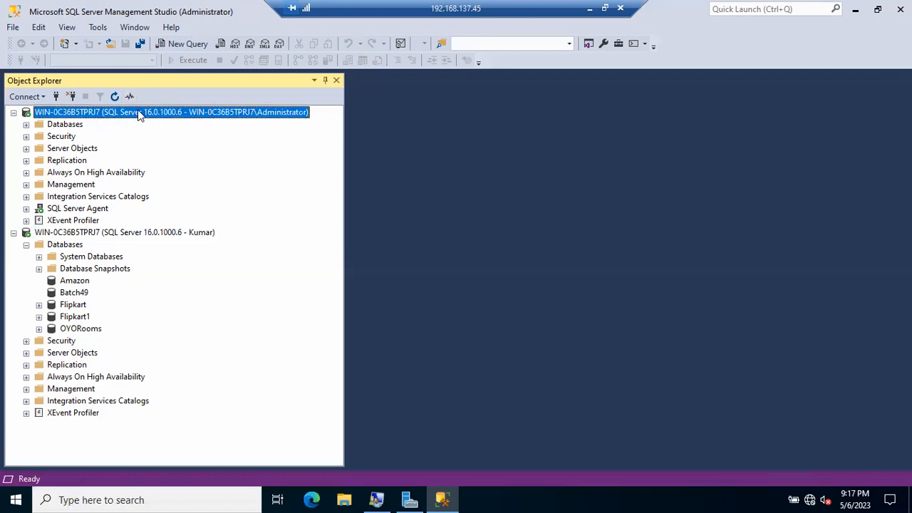
{"action": "left_click", "coordinate": [139, 235]}
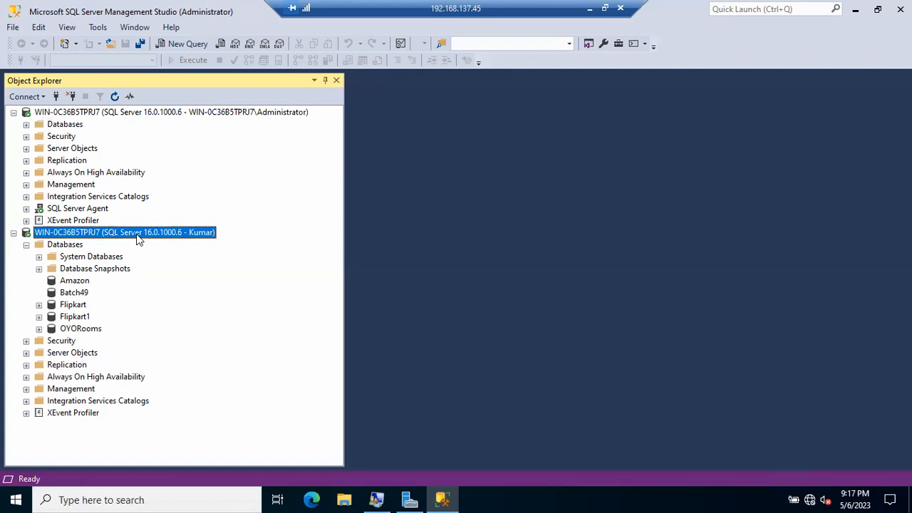
{"action": "left_click", "coordinate": [27, 245]}
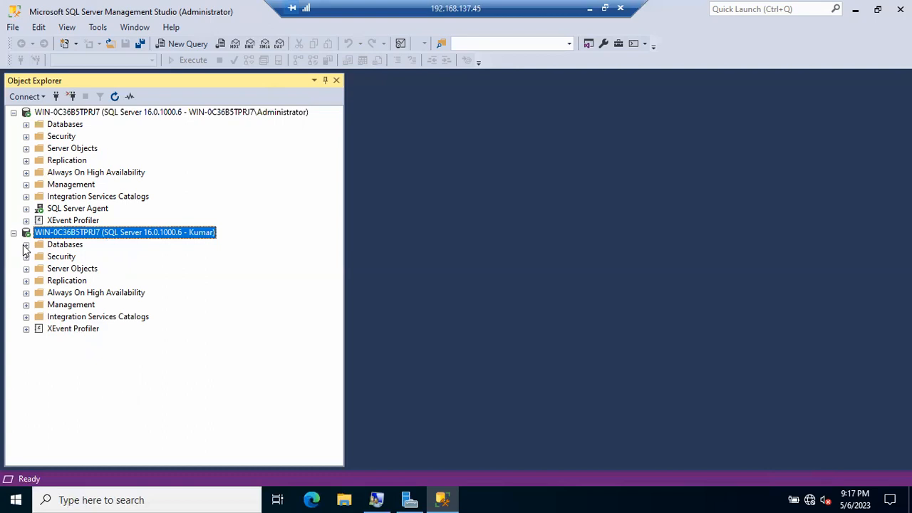
Create the first new local user account with its password in Local Users and Groups.
{"action": "left_click", "coordinate": [376, 500]}
{"action": "left_click", "coordinate": [393, 310]}
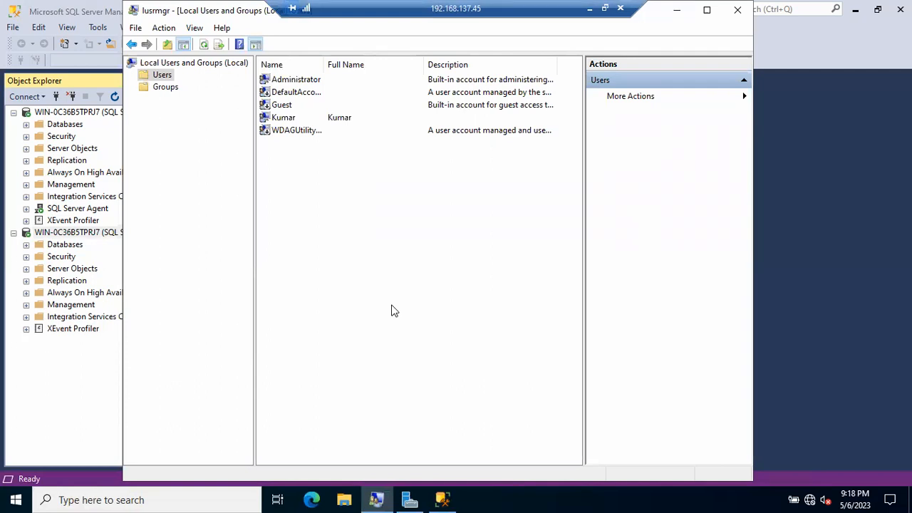
{"action": "right_click", "coordinate": [354, 265]}
{"action": "left_click", "coordinate": [370, 275]}
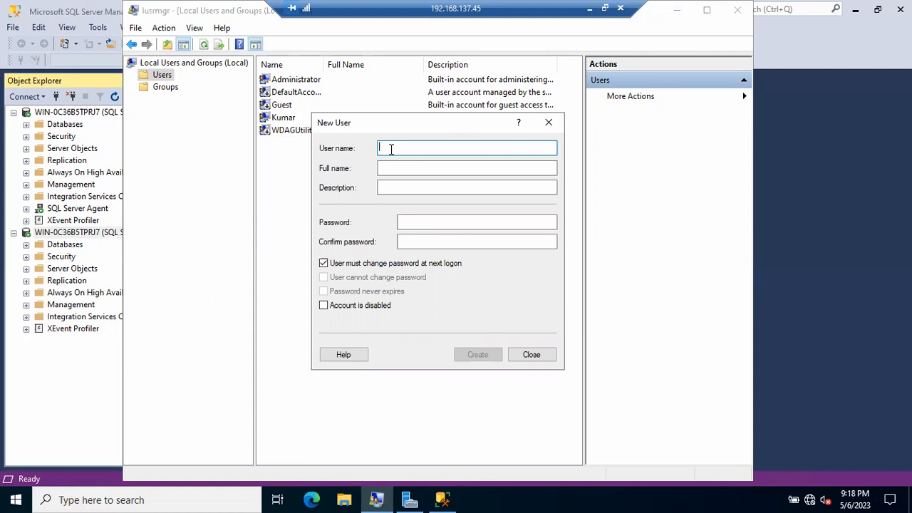
{"action": "type", "text": "Ha"}
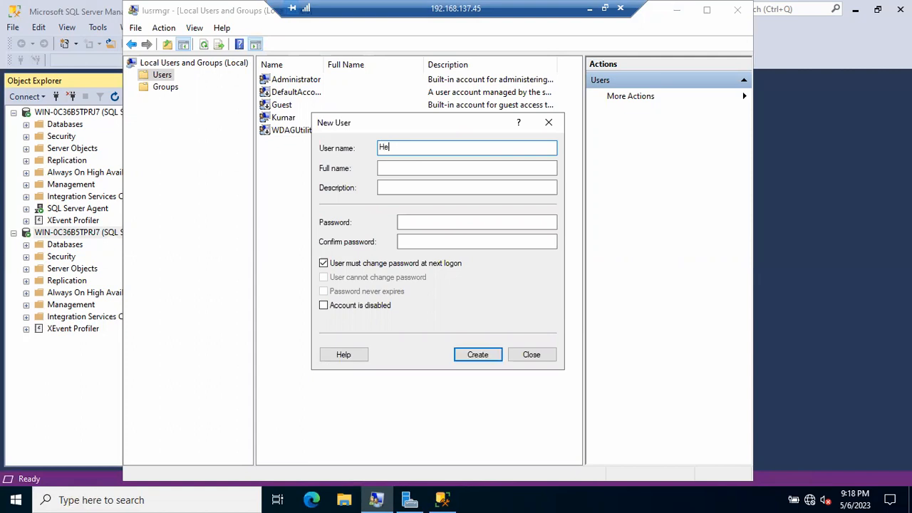
{"action": "type", "text": "man"}
{"action": "key", "text": "Tab"}
{"action": "key", "text": "Tab"}
{"action": "key", "text": "Tab"}
{"action": "type", "text": "•••"}
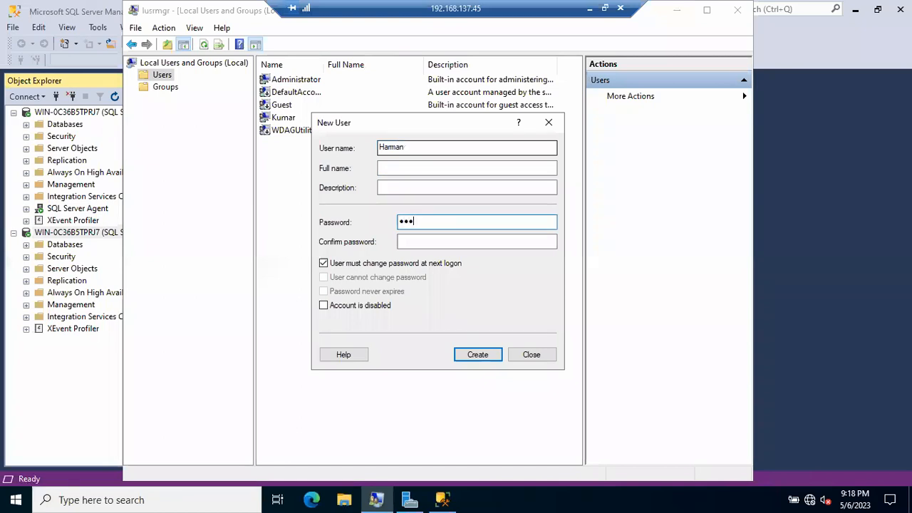
{"action": "type", "text": "••••"}
{"action": "key", "text": "Tab"}
{"action": "type", "text": "•••••••"}
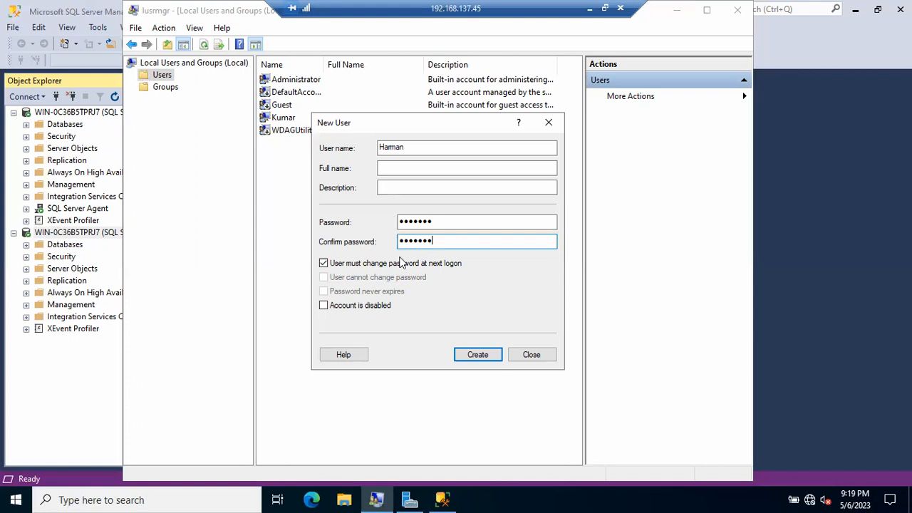
{"action": "left_click", "coordinate": [474, 354]}
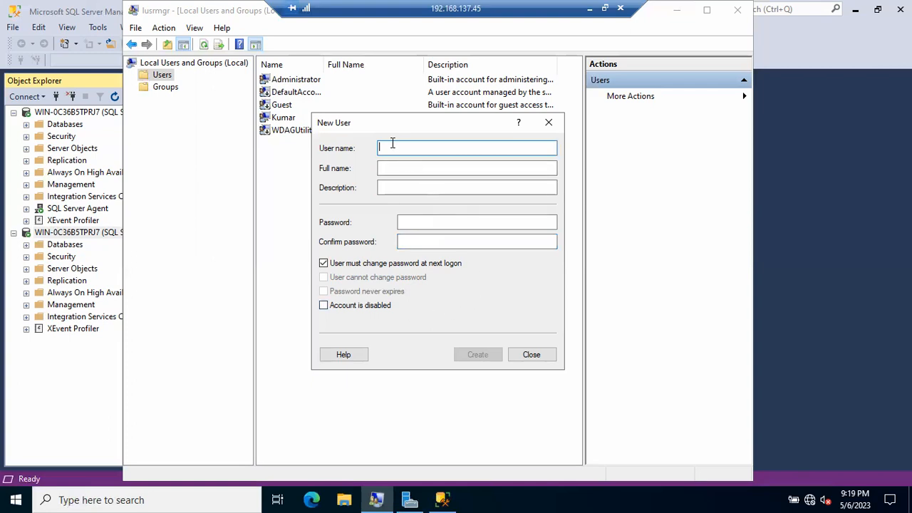
Create the second new local user account with its password.
{"action": "type", "text": "RajKumar"}
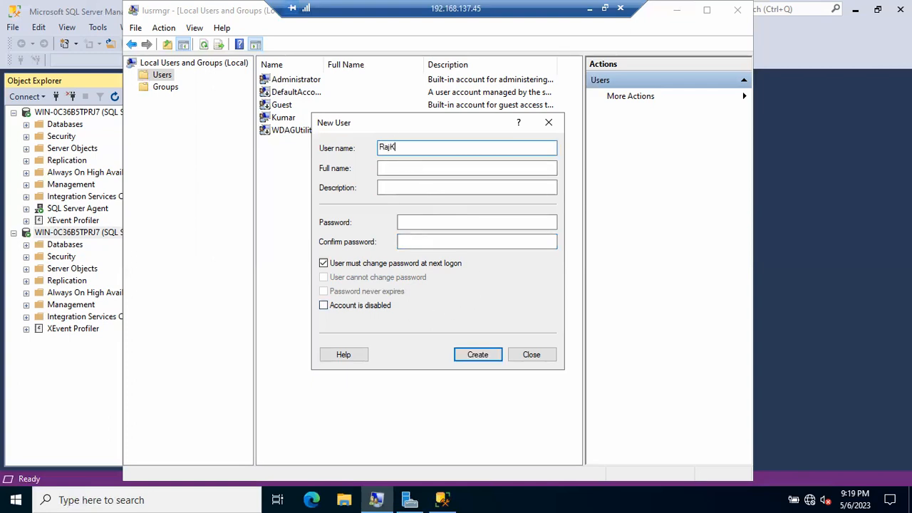
{"action": "key", "text": "Tab"}
{"action": "key", "text": "Tab"}
{"action": "key", "text": "Tab"}
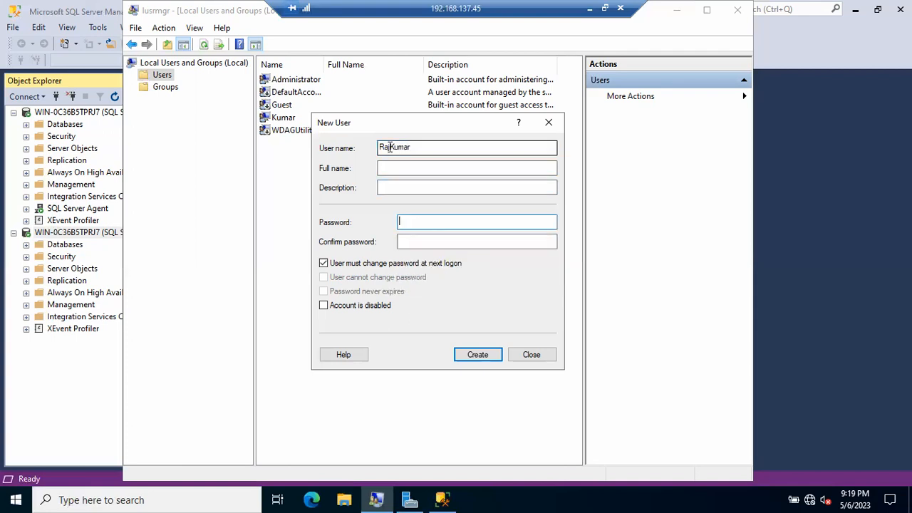
{"action": "type", "text": "•••••••"}
{"action": "key", "text": "Tab"}
{"action": "type", "text": "•"}
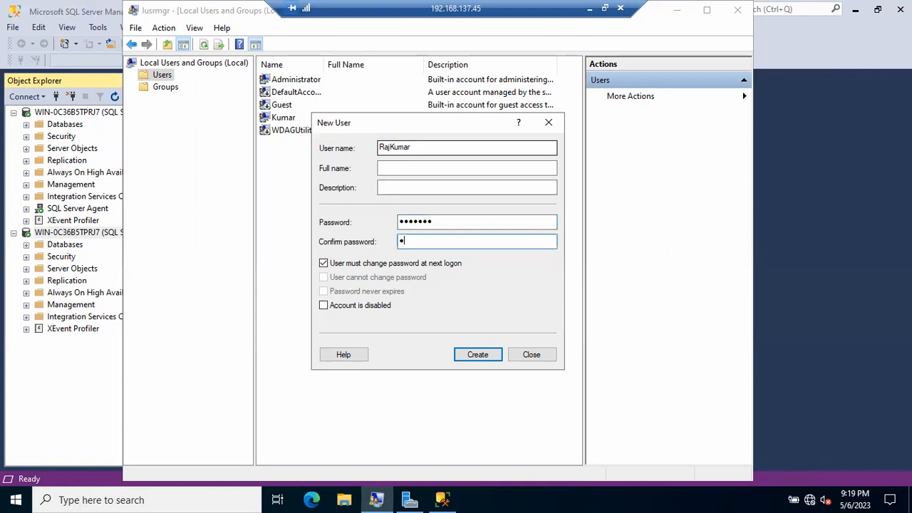
{"action": "type", "text": "••••••"}
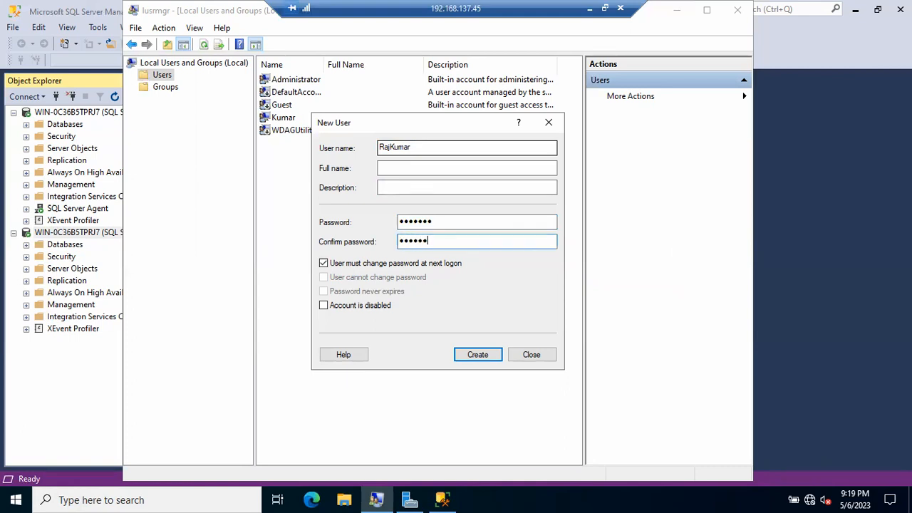
{"action": "key", "text": "Return"}
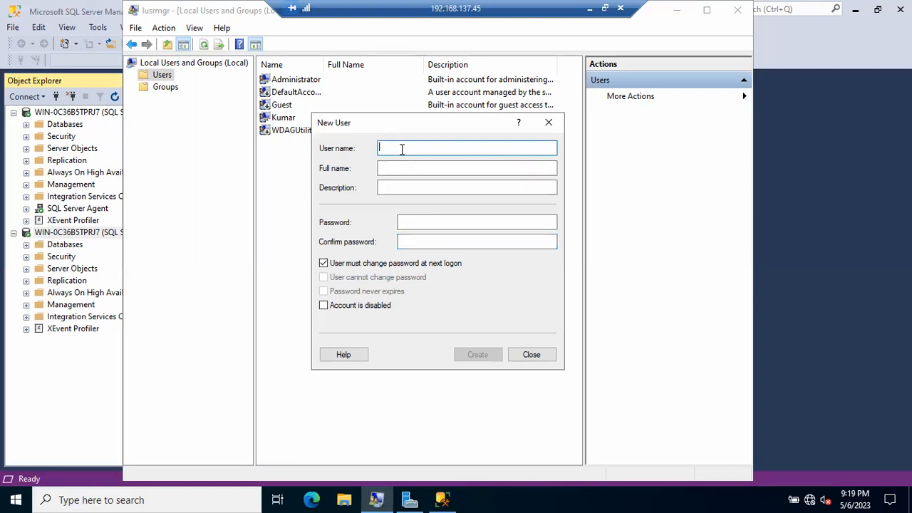
Create the third local user account with its password and close the New User form.
{"action": "type", "text": "Sa"}
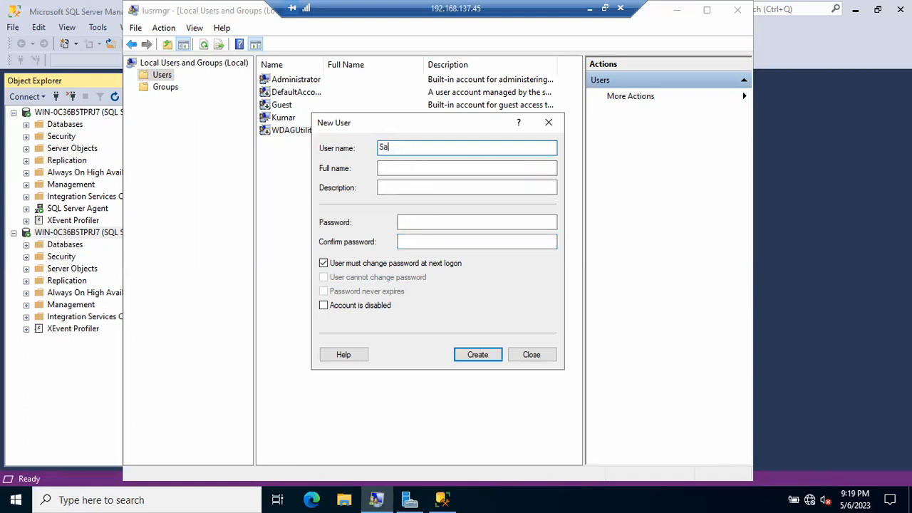
{"action": "type", "text": "njay"}
{"action": "key", "text": "Tab"}
{"action": "key", "text": "Tab"}
{"action": "key", "text": "Tab"}
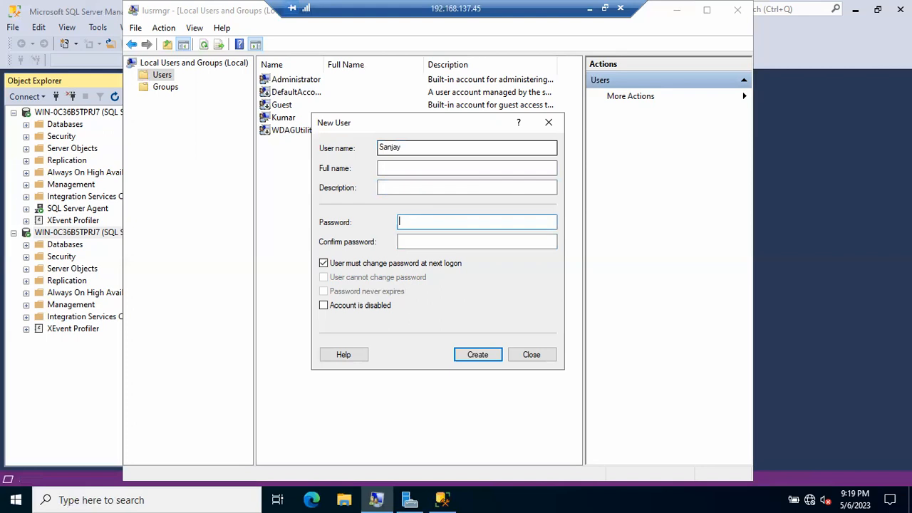
{"action": "type", "text": "•••••••"}
{"action": "key", "text": "Tab"}
{"action": "type", "text": "•••••••"}
{"action": "key", "text": "Return"}
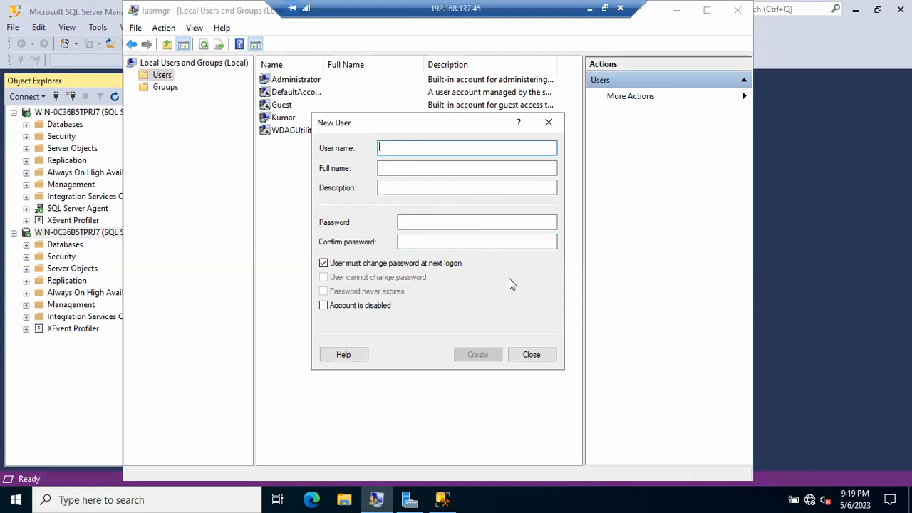
{"action": "left_click", "coordinate": [536, 355]}
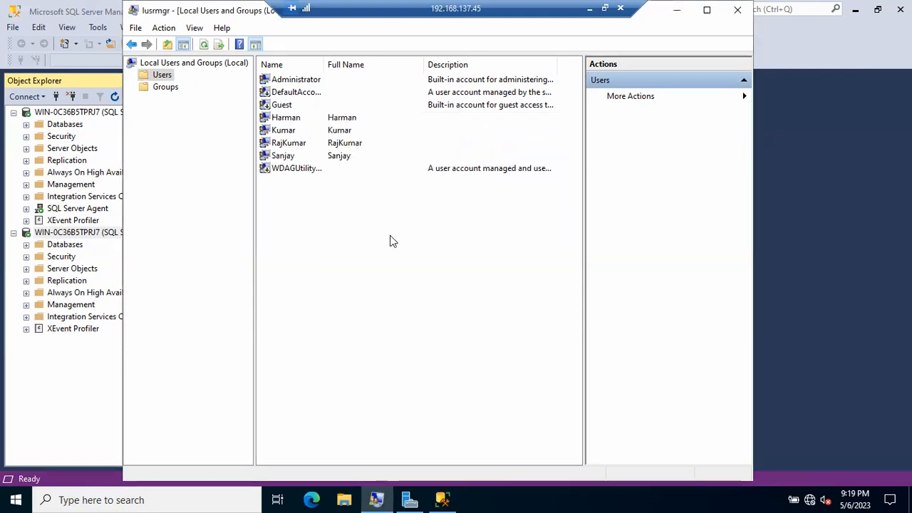
Check the three new accounts in the user list, then show the local Groups list.
{"action": "left_click", "coordinate": [294, 118]}
{"action": "left_click", "coordinate": [287, 146]}
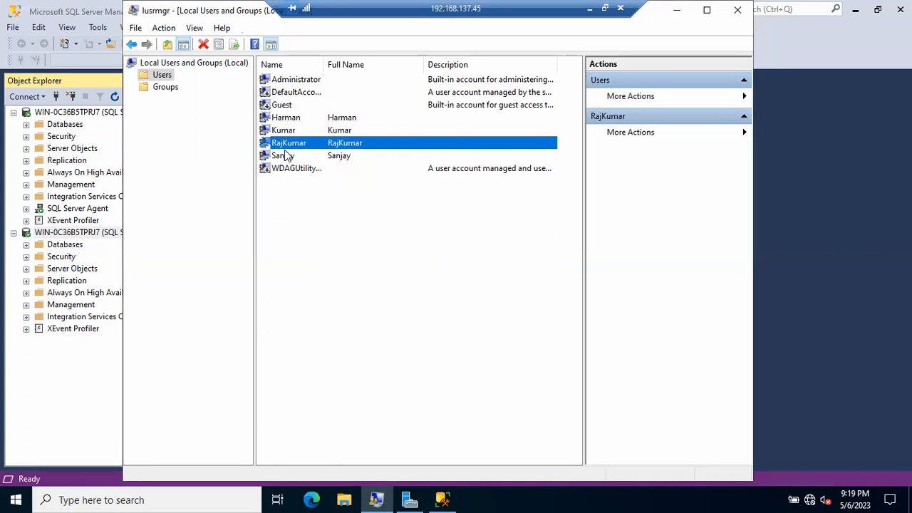
{"action": "left_click", "coordinate": [285, 156]}
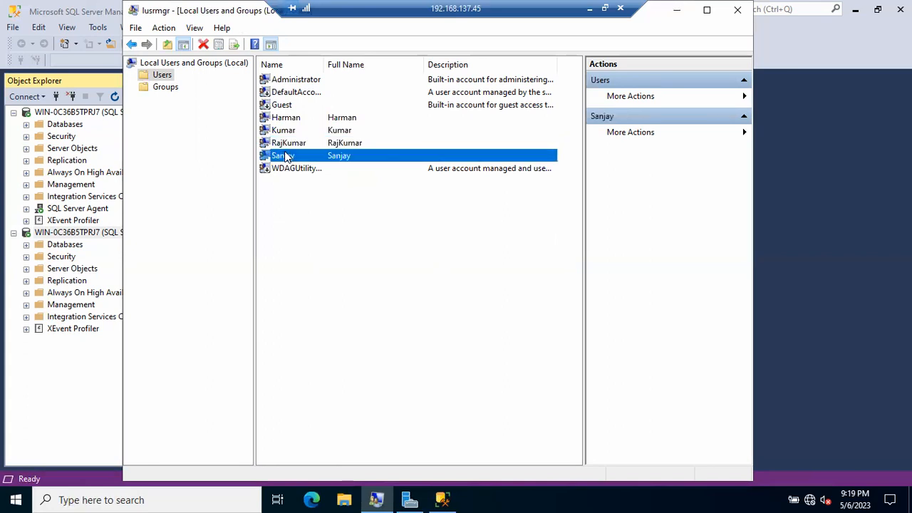
{"action": "left_click", "coordinate": [164, 91]}
Start a new local group named SqlDBAs and enter three user names as members, checking them.
{"action": "right_click", "coordinate": [518, 321]}
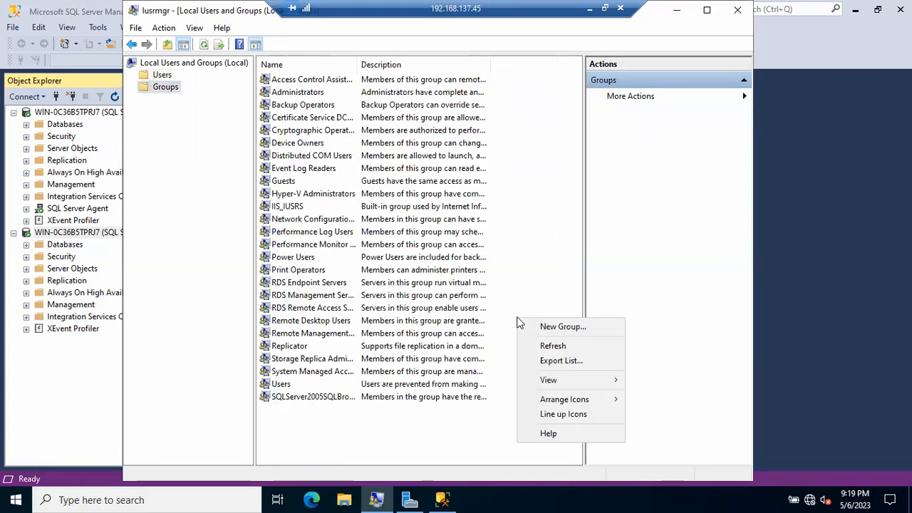
{"action": "left_click", "coordinate": [538, 330]}
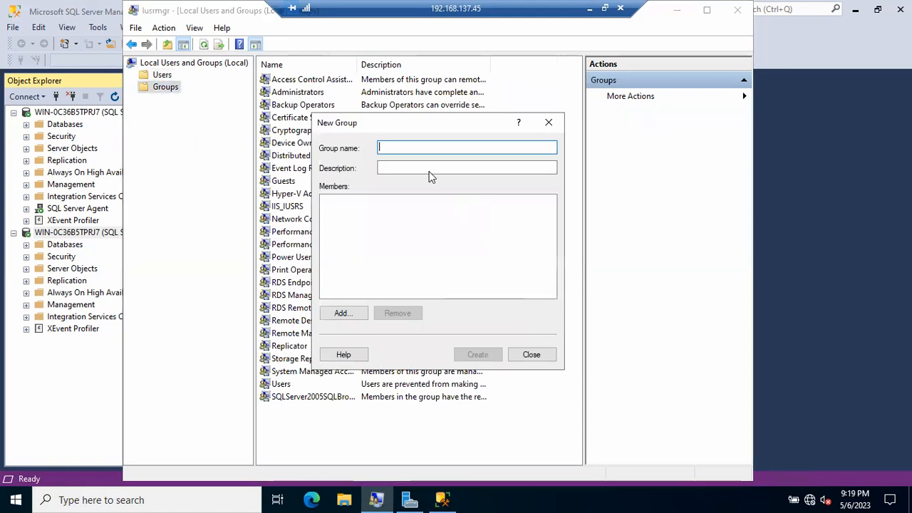
{"action": "type", "text": "SqlDBAs"}
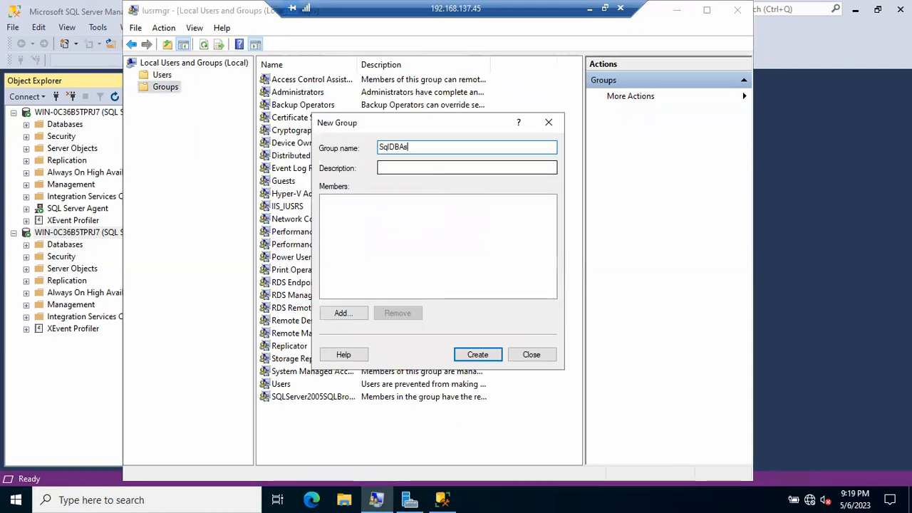
{"action": "left_click", "coordinate": [349, 315]}
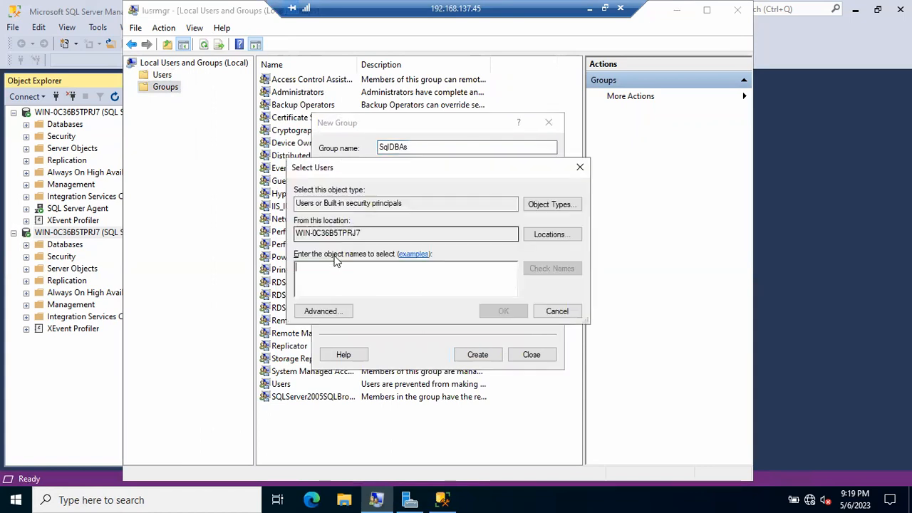
{"action": "type", "text": "Rajkumar"}
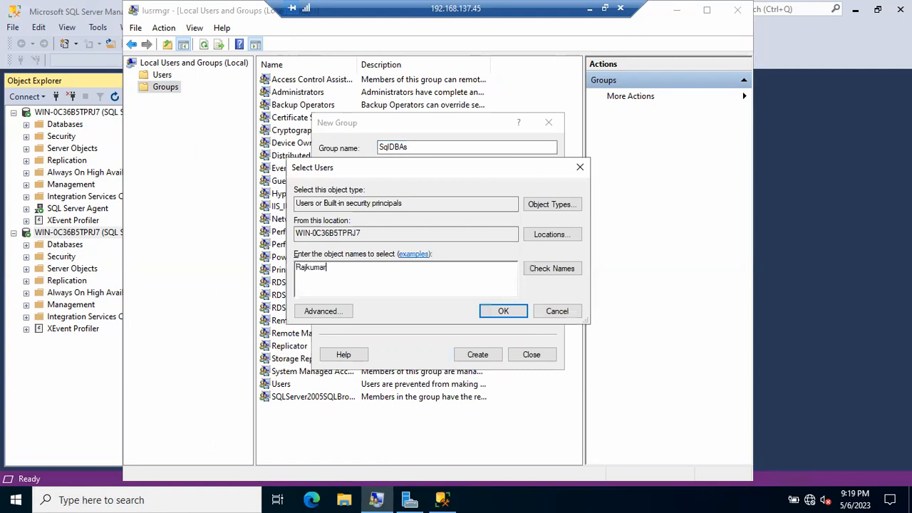
{"action": "type", "text": ";Harman;Sanjay"}
{"action": "left_click", "coordinate": [541, 268]}
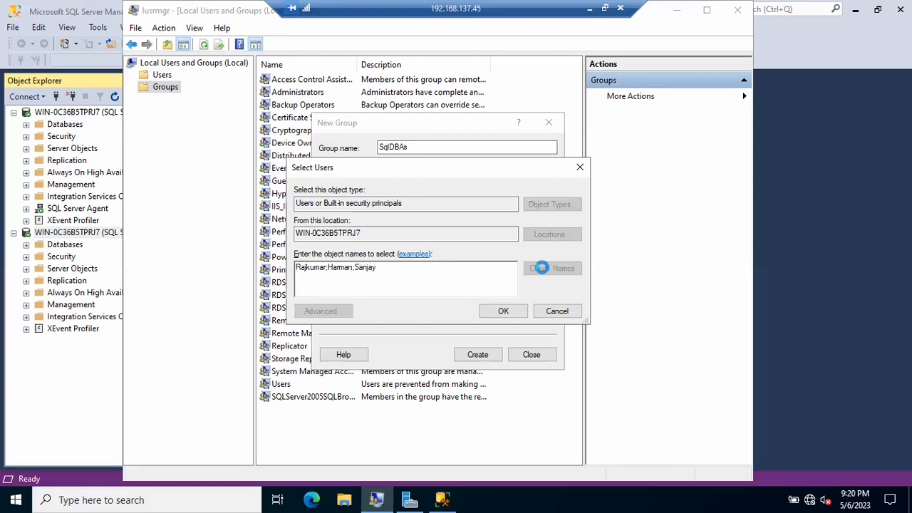
Remove the unrecognised fourth name, add the verified members and create the SqlDBAs group.
{"action": "type", "text": "; "}
{"action": "type", "text": "Nir"}
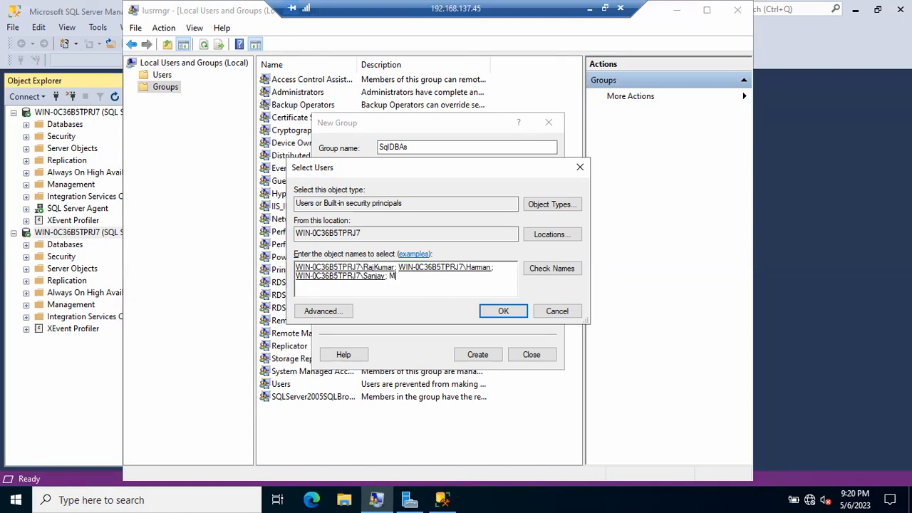
{"action": "type", "text": "mal"}
{"action": "key", "text": "BackSpace"}
{"action": "key", "text": "BackSpace"}
{"action": "key", "text": "BackSpace"}
{"action": "key", "text": "BackSpace"}
{"action": "key", "text": "BackSpace"}
{"action": "type", "text": "irmal"}
{"action": "left_click", "coordinate": [575, 268]}
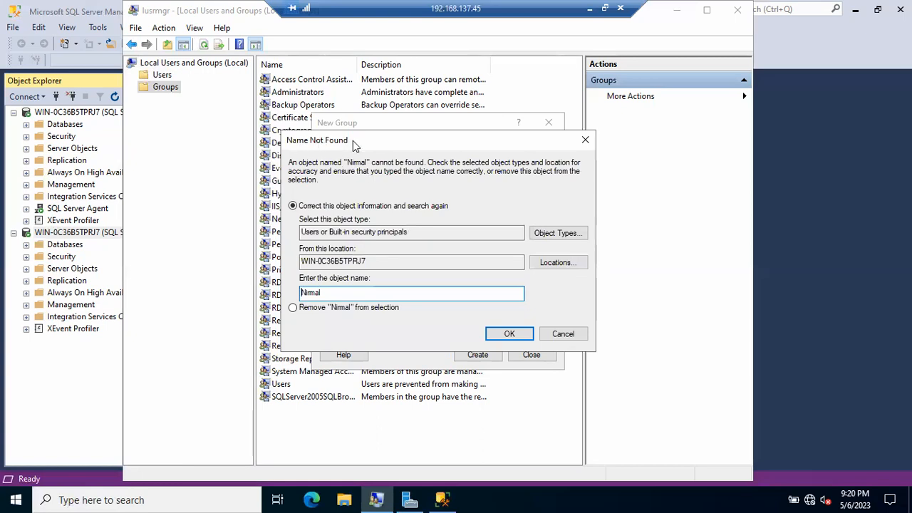
{"action": "left_click", "coordinate": [562, 334]}
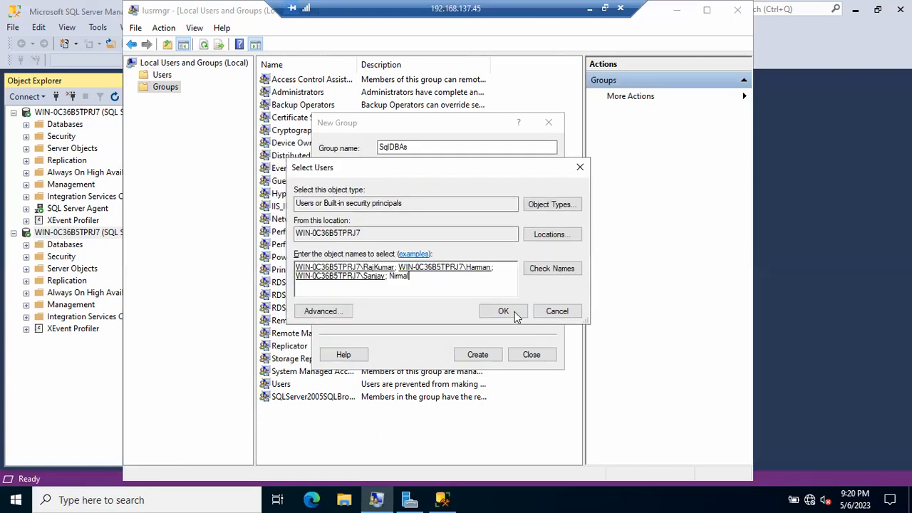
{"action": "key", "text": "BackSpace"}
{"action": "key", "text": "BackSpace"}
{"action": "key", "text": "BackSpace"}
{"action": "key", "text": "BackSpace"}
{"action": "key", "text": "BackSpace"}
{"action": "key", "text": "BackSpace"}
{"action": "left_click", "coordinate": [503, 312]}
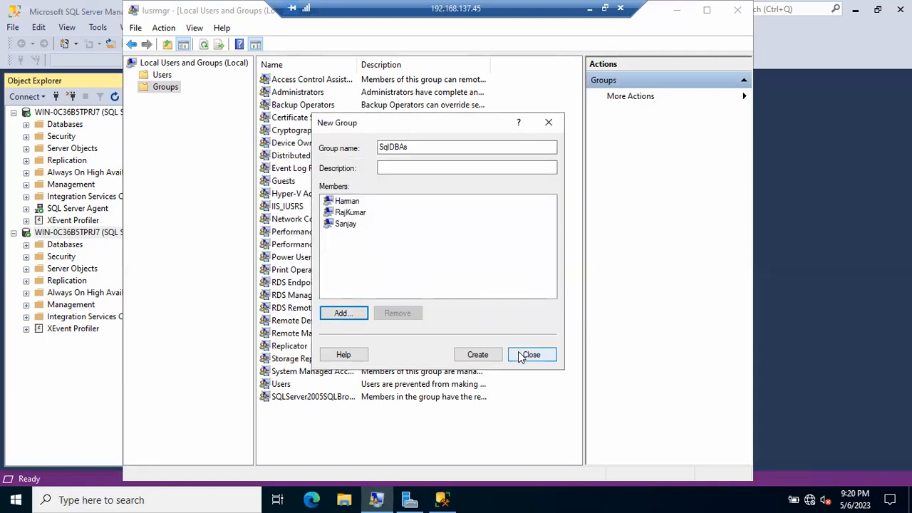
{"action": "left_click", "coordinate": [478, 355]}
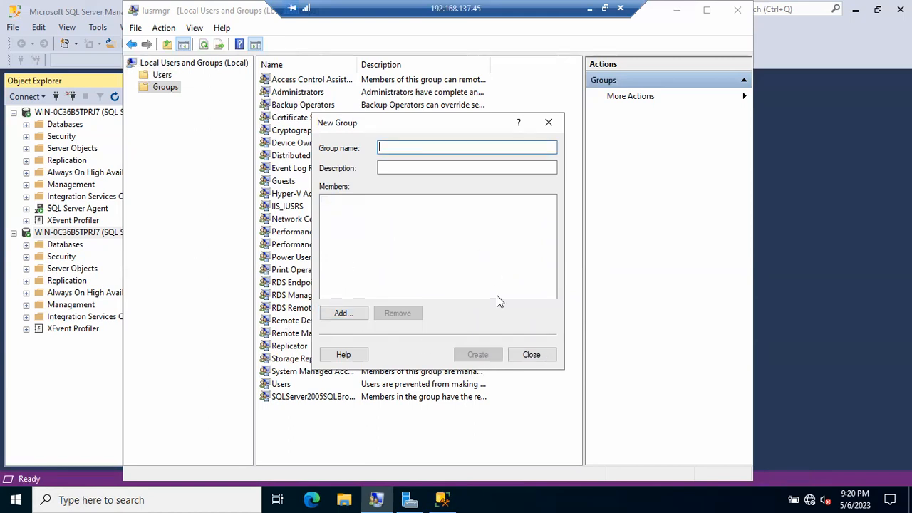
{"action": "left_click", "coordinate": [531, 354]}
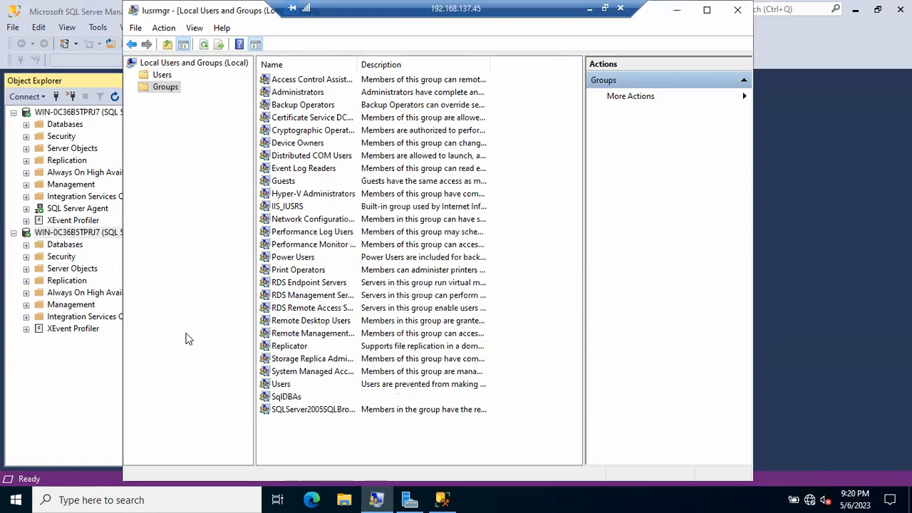
Run Management Studio as a different Windows user with the new account's credentials, which is refused.
{"action": "left_click", "coordinate": [98, 377]}
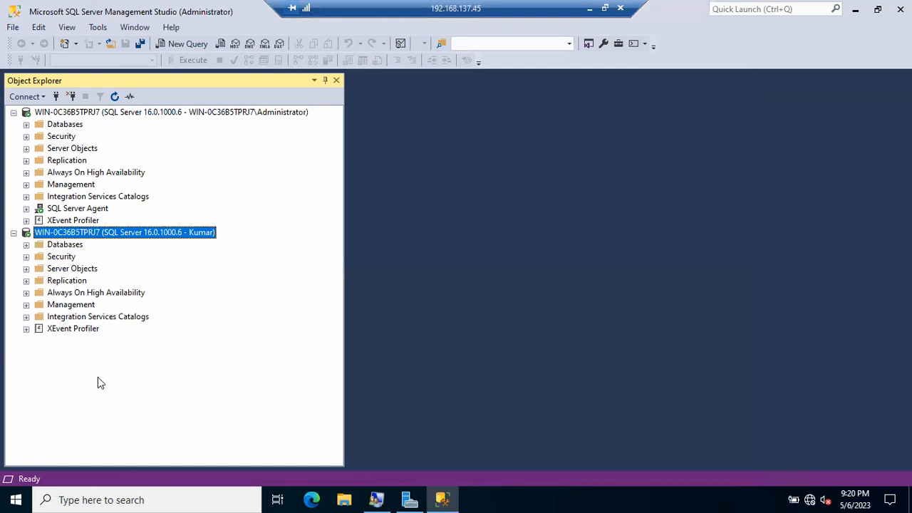
{"action": "right_click", "coordinate": [451, 499]}
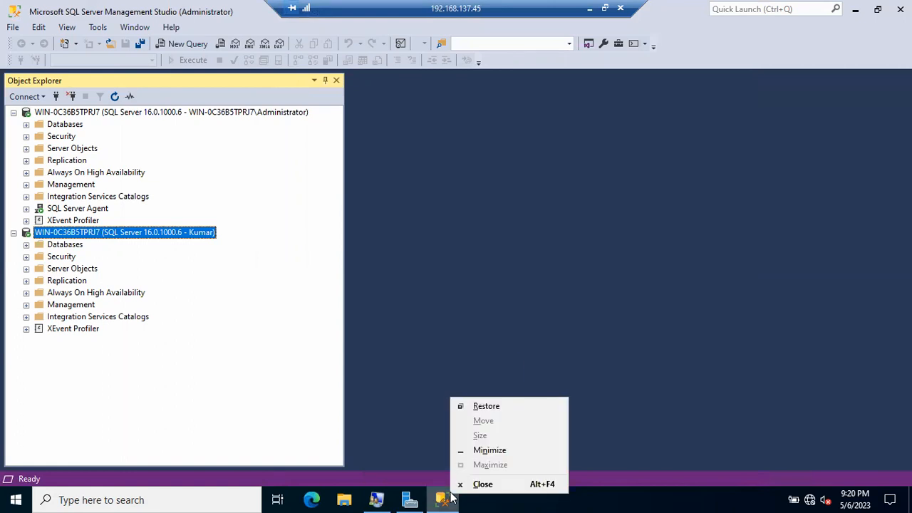
{"action": "right_click", "coordinate": [442, 498]}
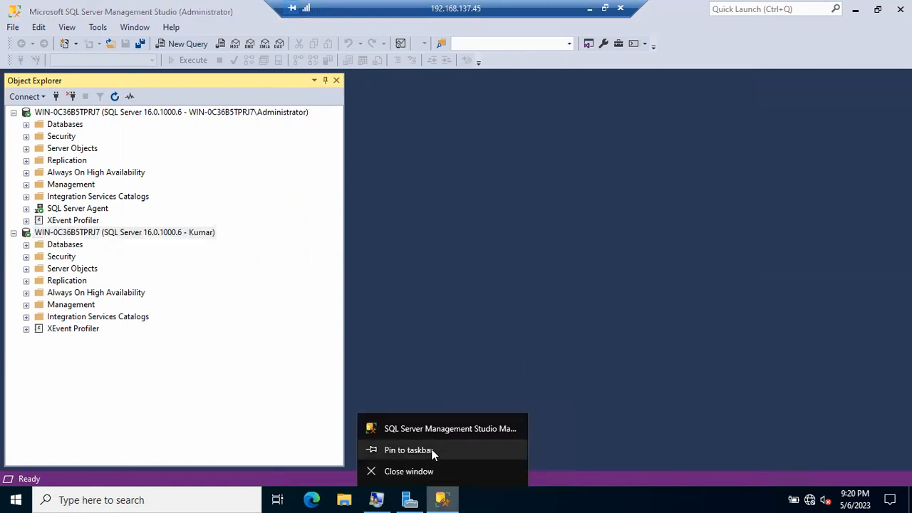
{"action": "right_click", "coordinate": [428, 427]}
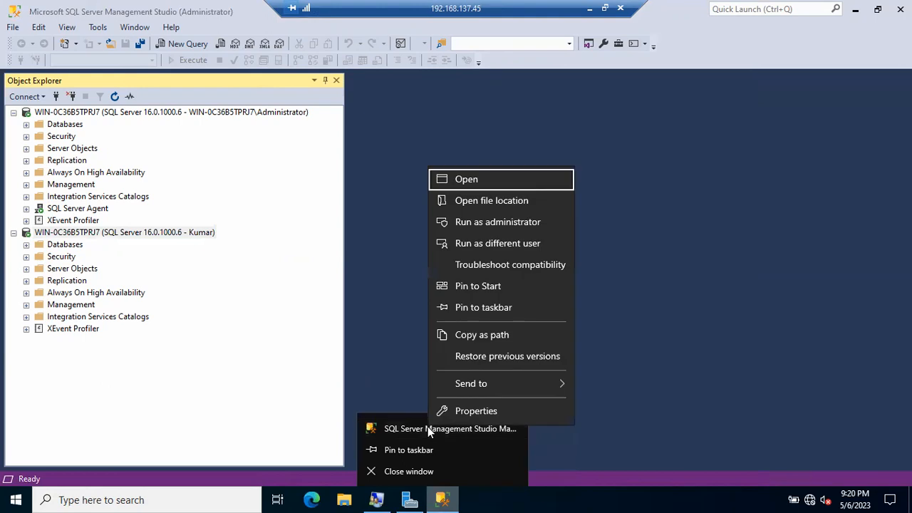
{"action": "left_click", "coordinate": [476, 244]}
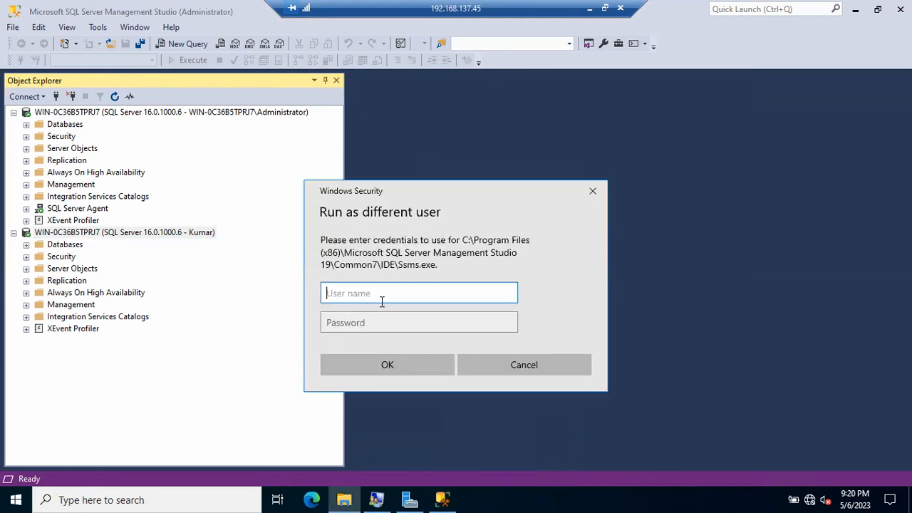
{"action": "type", "text": "Rajkumar"}
{"action": "key", "text": "Tab"}
{"action": "type", "text": "•••••••"}
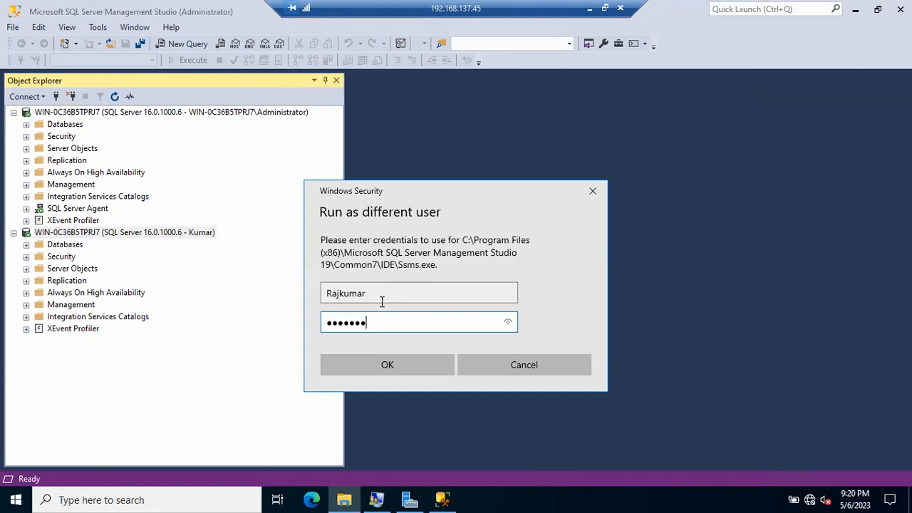
{"action": "key", "text": "Return"}
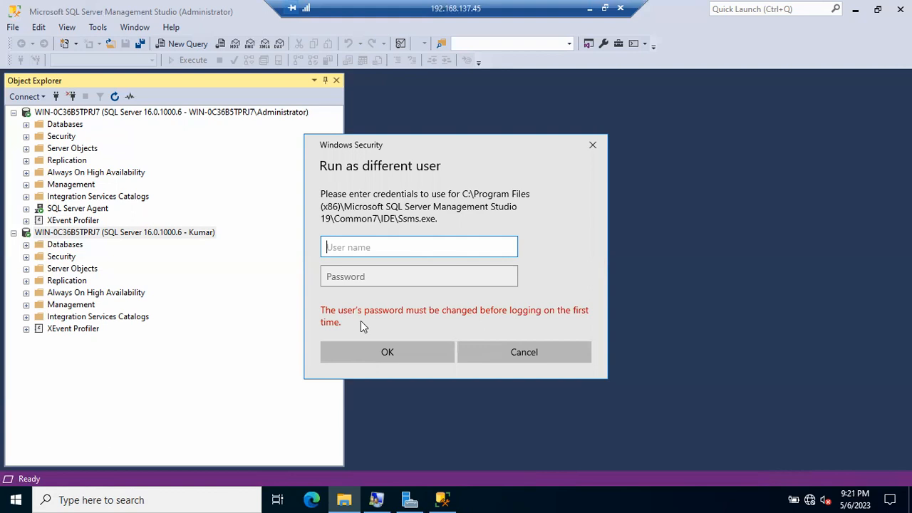
{"action": "left_click", "coordinate": [376, 500]}
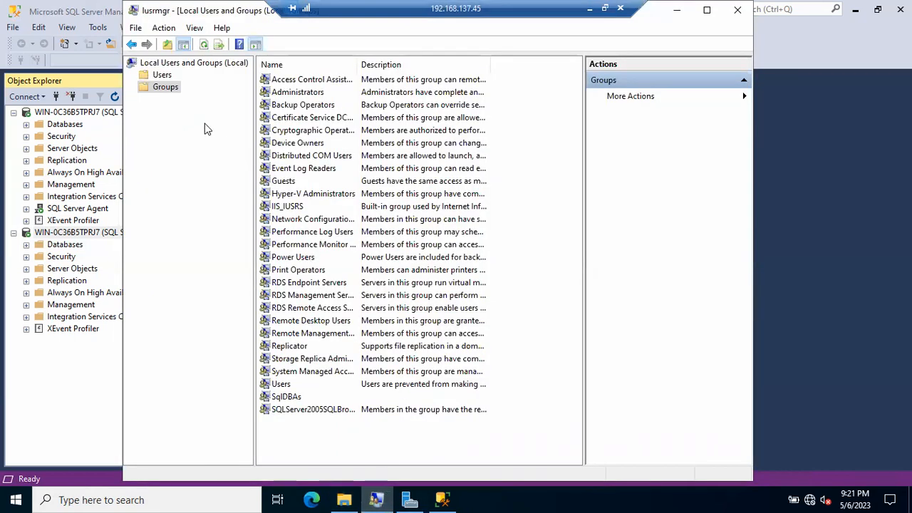
Clear 'User must change password at next logon' for the new user, then minimize Local Users and Groups.
{"action": "left_click", "coordinate": [163, 76]}
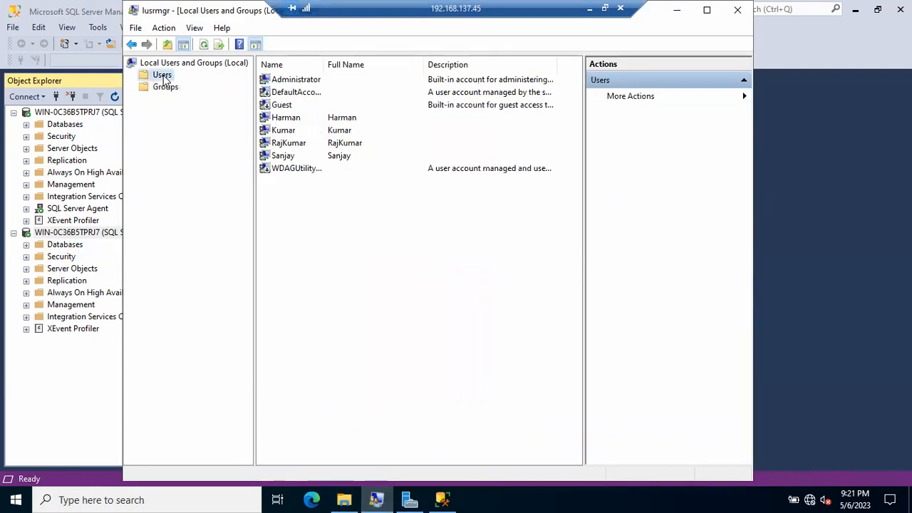
{"action": "left_click", "coordinate": [292, 144]}
{"action": "double_click", "coordinate": [292, 144]}
{"action": "left_click", "coordinate": [320, 222]}
{"action": "left_click", "coordinate": [490, 402]}
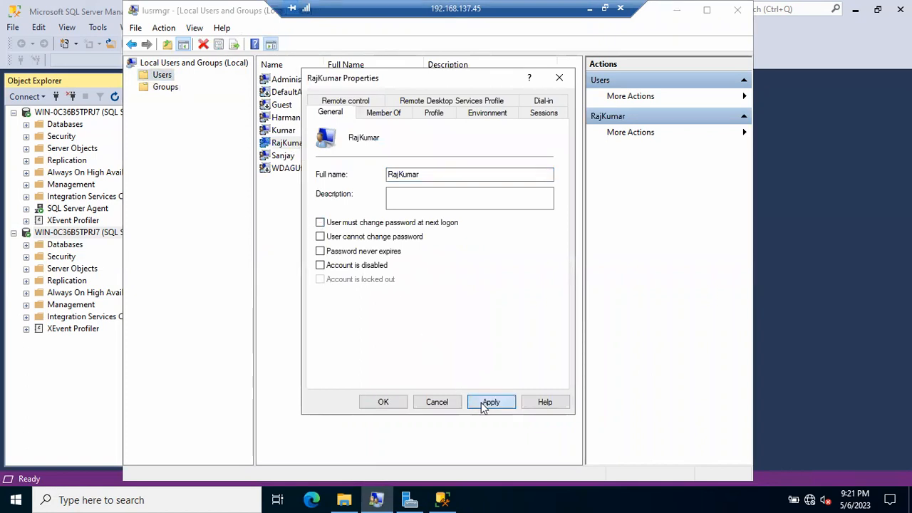
{"action": "left_click", "coordinate": [383, 402]}
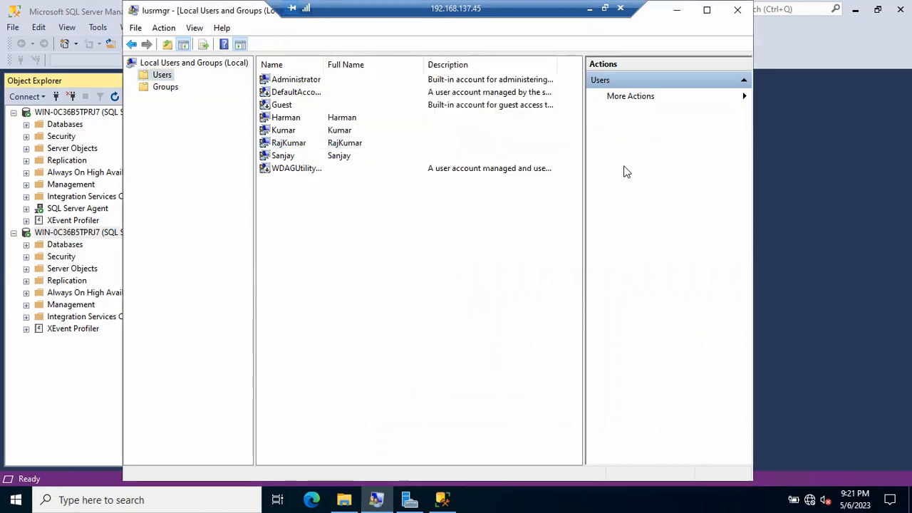
{"action": "left_click", "coordinate": [679, 10]}
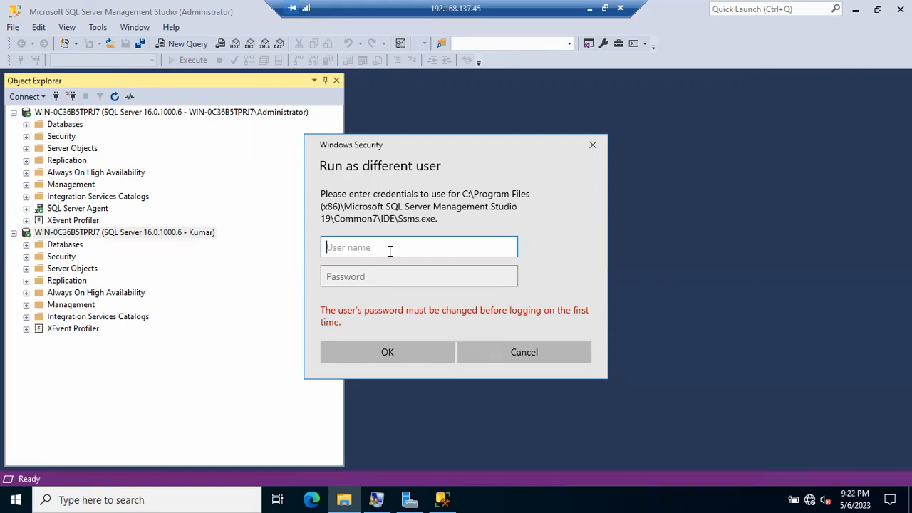
Enter the new Windows user's name and password to launch Management Studio as that user.
{"action": "type", "text": "RajKumar"}
{"action": "key", "text": "Tab"}
{"action": "type", "text": "******"}
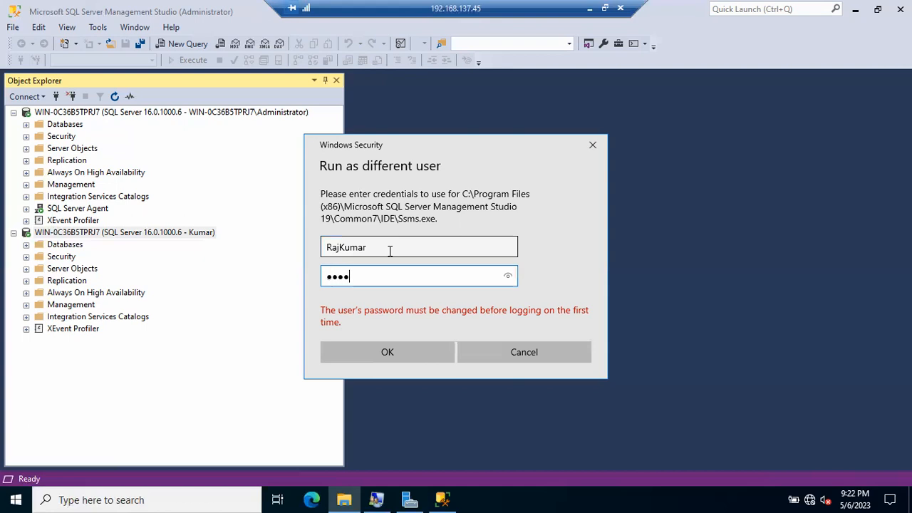
{"action": "key", "text": "Return"}
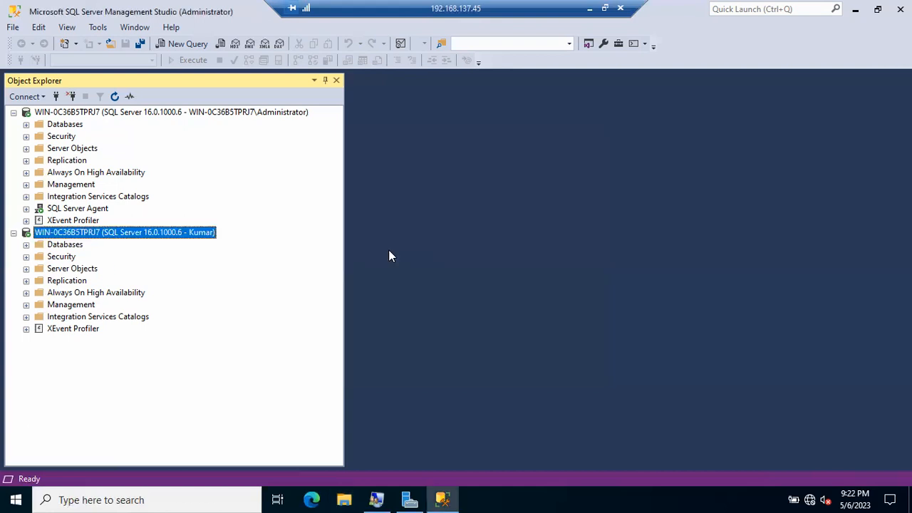
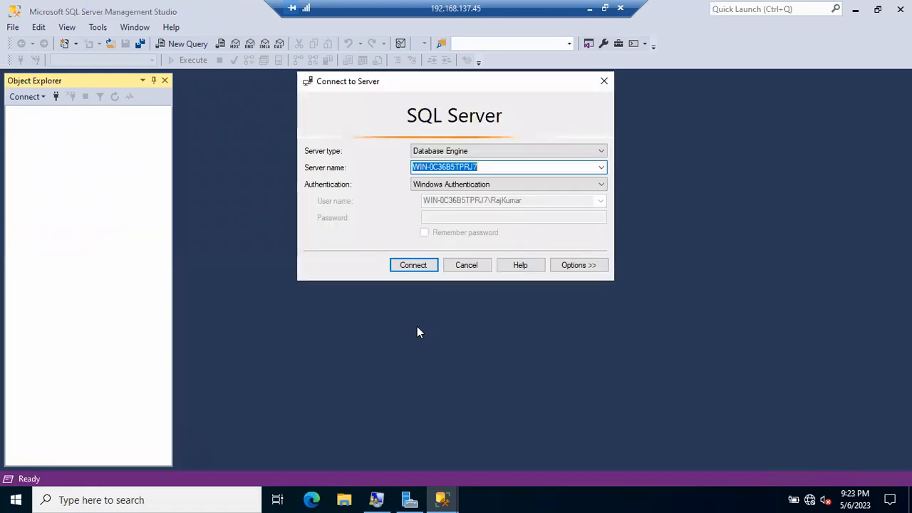
Attempt the Windows Authentication connection, which fails with error 18456, then return to the administrator's server tree.
{"action": "left_click", "coordinate": [417, 265]}
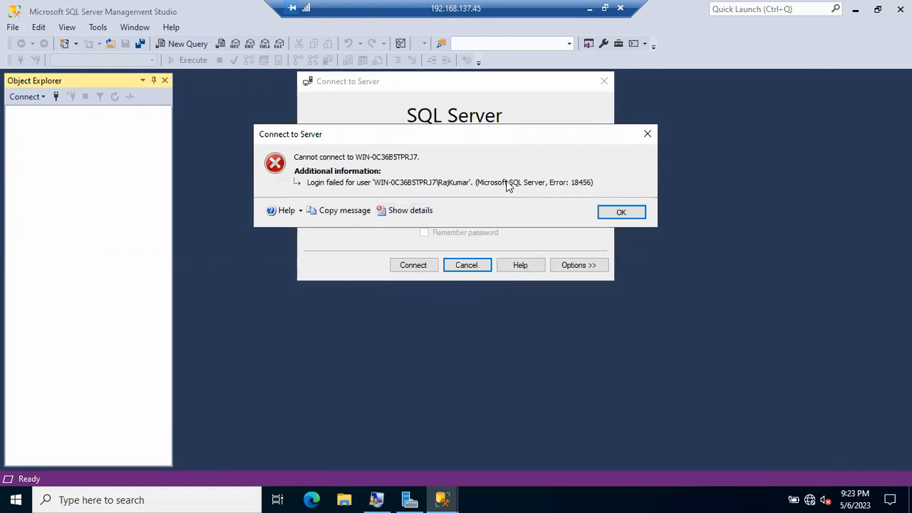
{"action": "left_click", "coordinate": [443, 500]}
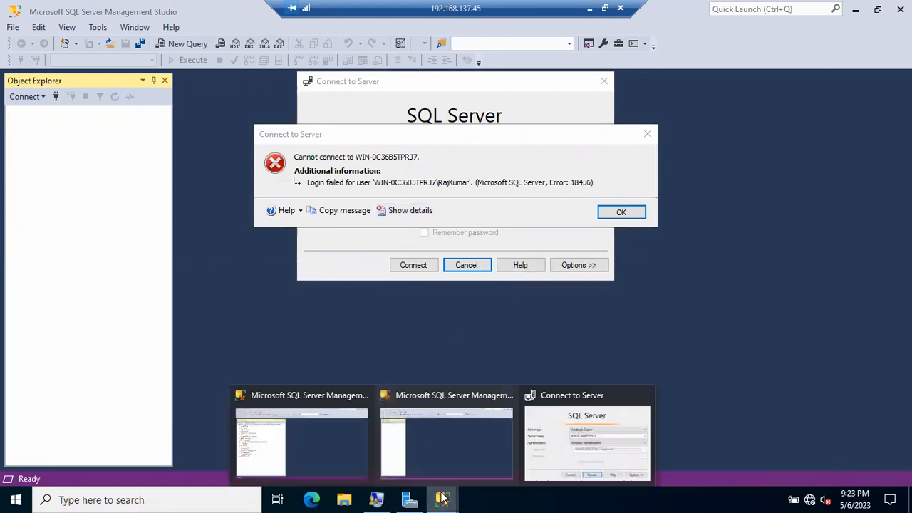
{"action": "left_click", "coordinate": [318, 437]}
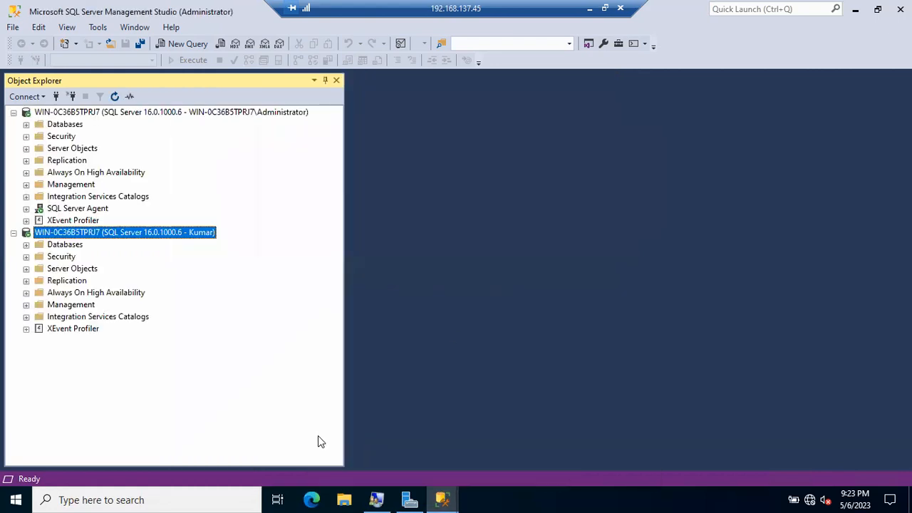
{"action": "left_click", "coordinate": [72, 114]}
{"action": "left_click", "coordinate": [115, 96]}
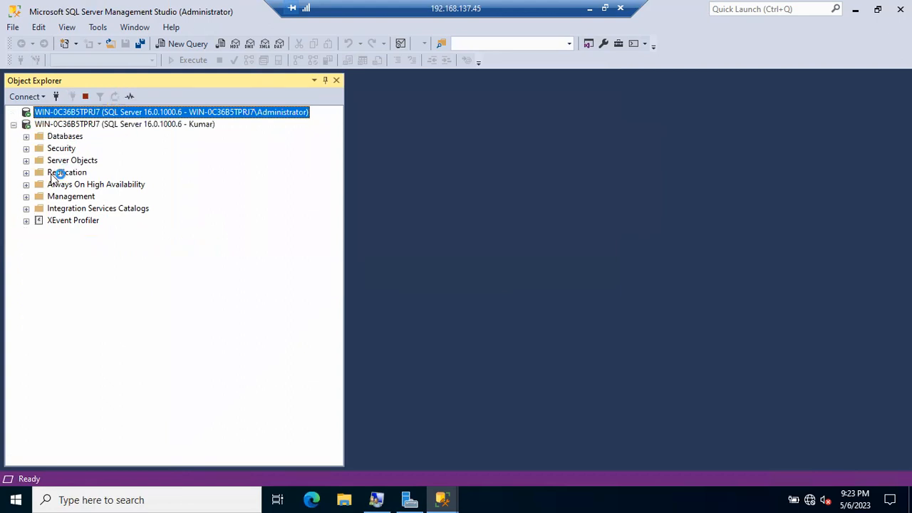
{"action": "left_click", "coordinate": [26, 184]}
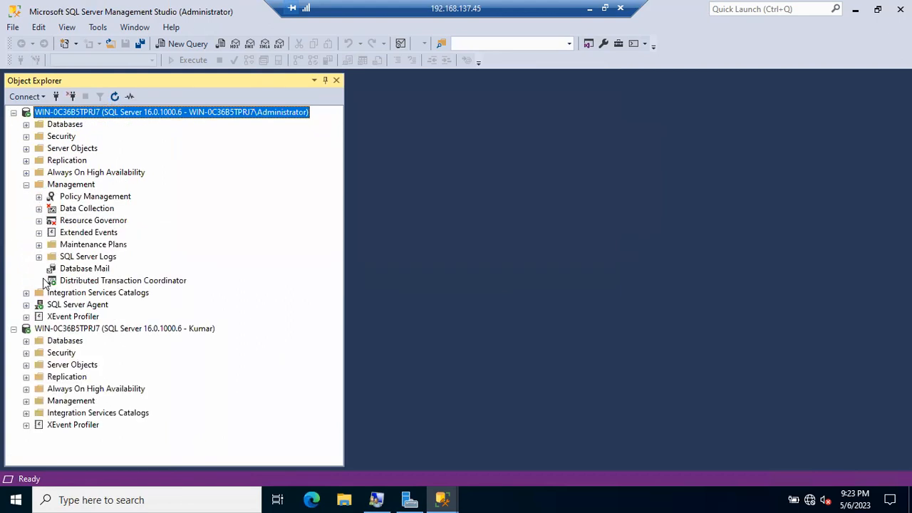
{"action": "left_click", "coordinate": [39, 257]}
{"action": "double_click", "coordinate": [79, 268]}
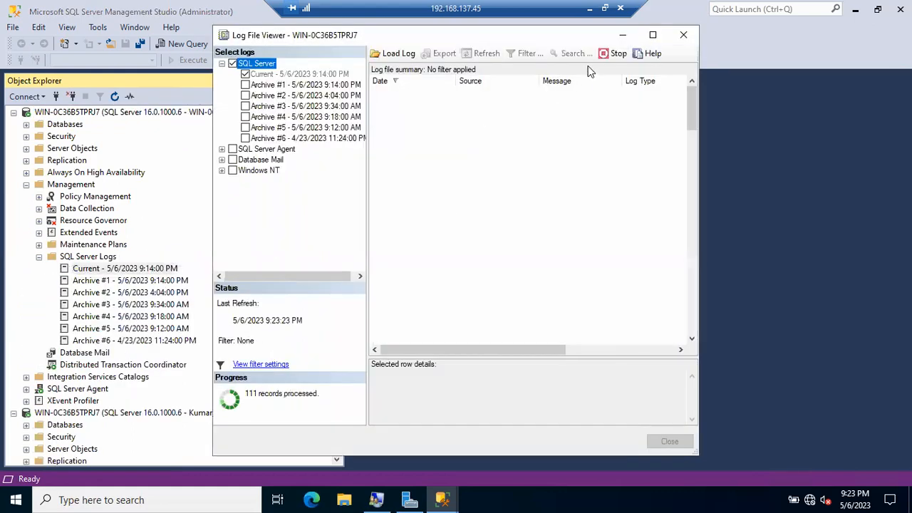
{"action": "left_click", "coordinate": [652, 37]}
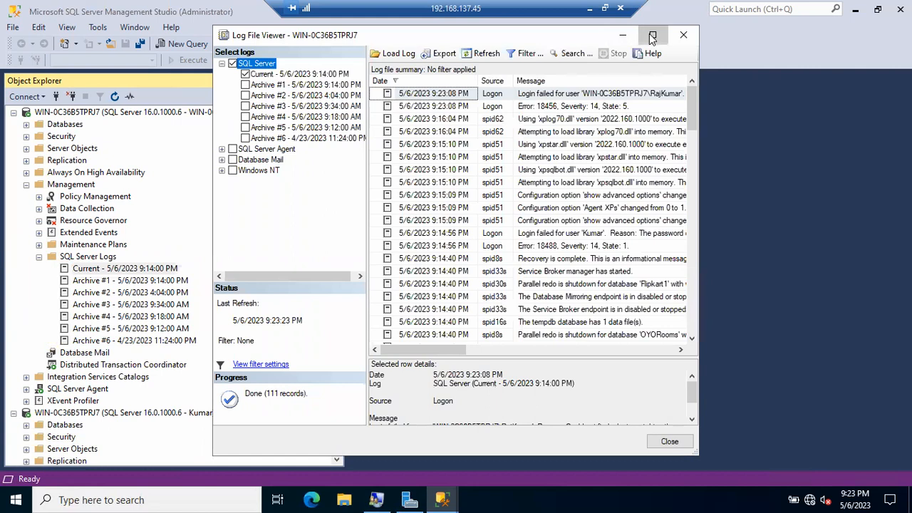
{"action": "left_click", "coordinate": [344, 64]}
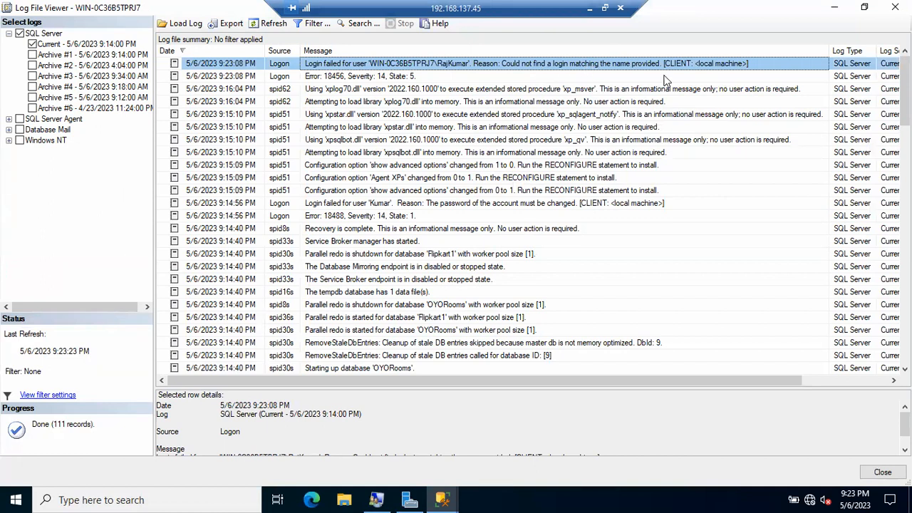
{"action": "left_click", "coordinate": [833, 8]}
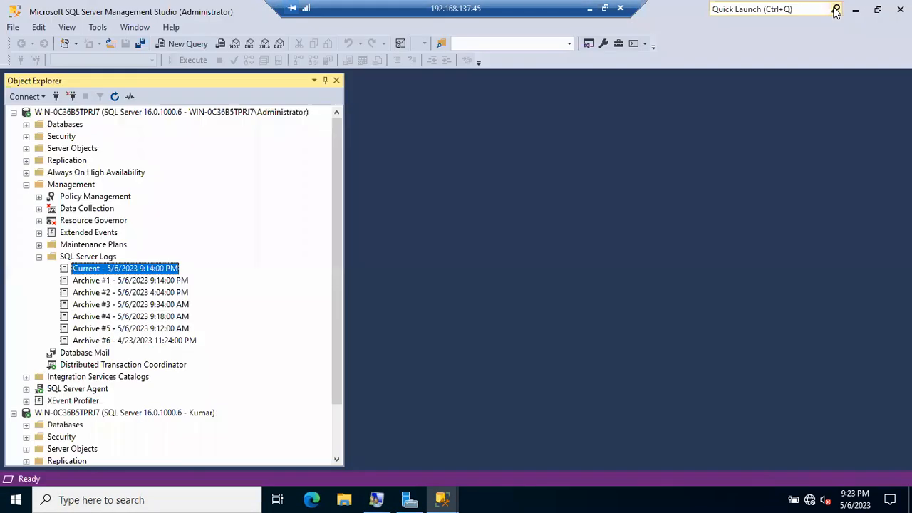
{"action": "left_click", "coordinate": [378, 498]}
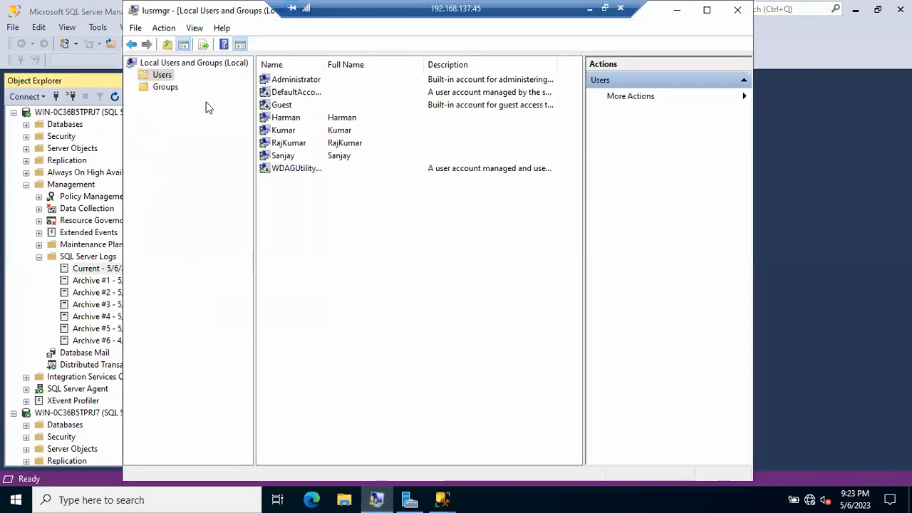
{"action": "left_click", "coordinate": [171, 89]}
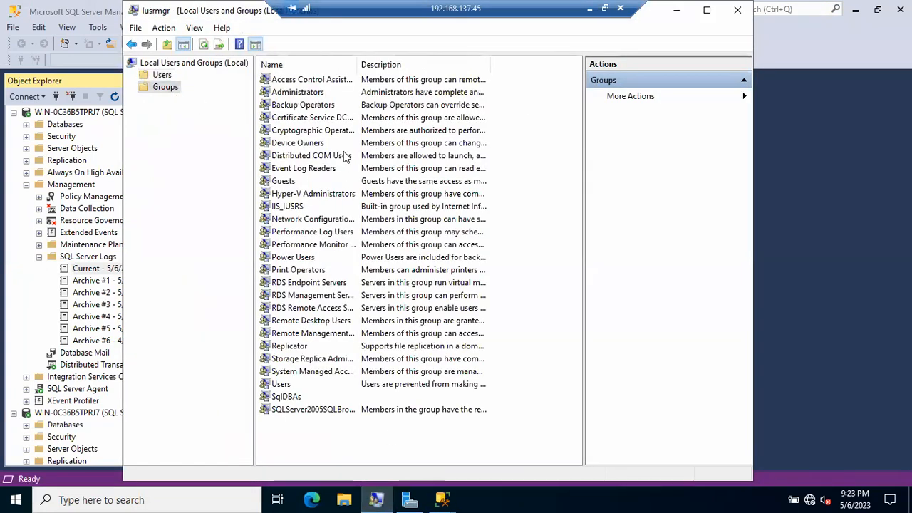
{"action": "left_click", "coordinate": [25, 280]}
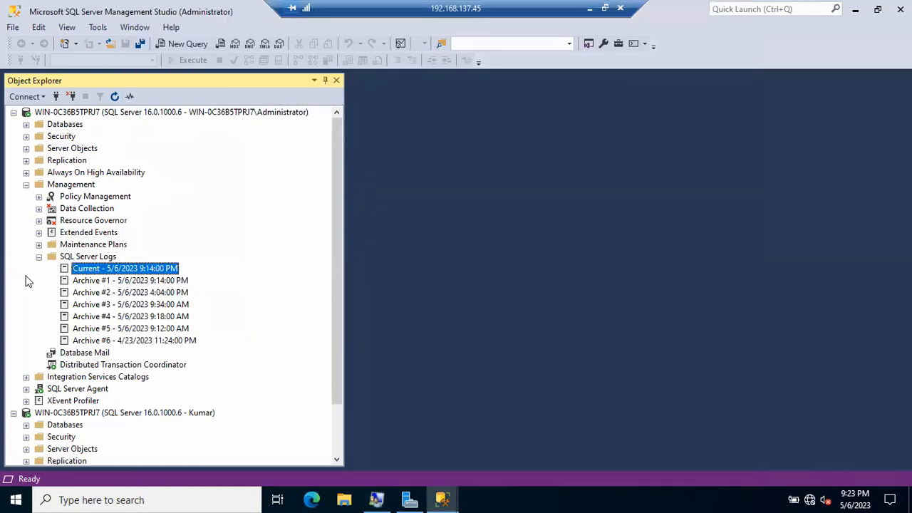
{"action": "left_click", "coordinate": [26, 185]}
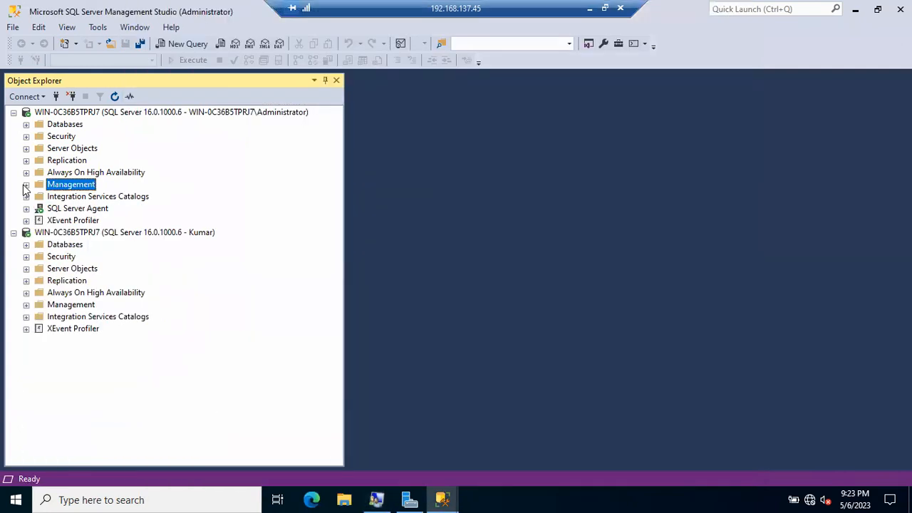
{"action": "left_click", "coordinate": [25, 136]}
Start a new login from Security > Logins and search for 'SqlDBAs', which isn't found.
{"action": "left_click", "coordinate": [39, 148]}
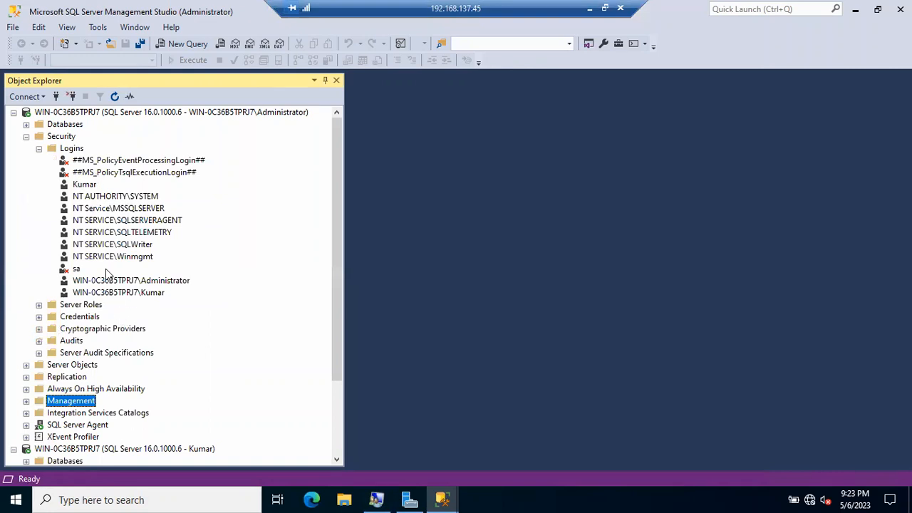
{"action": "right_click", "coordinate": [72, 151]}
{"action": "left_click", "coordinate": [84, 157]}
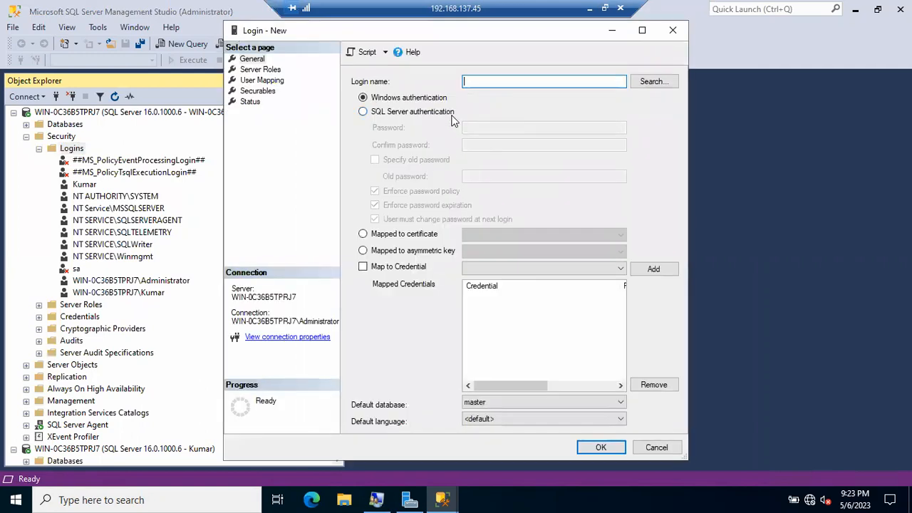
{"action": "left_click", "coordinate": [651, 83]}
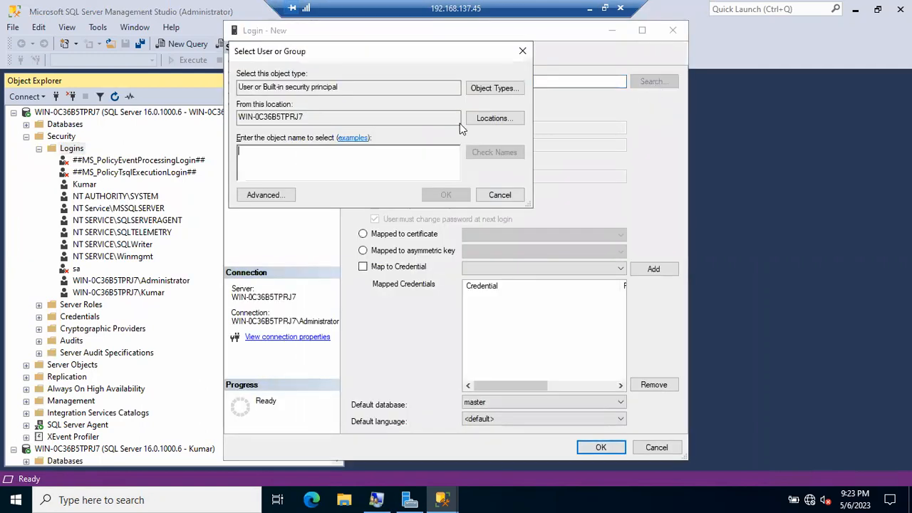
{"action": "type", "text": "SqlDBAs"}
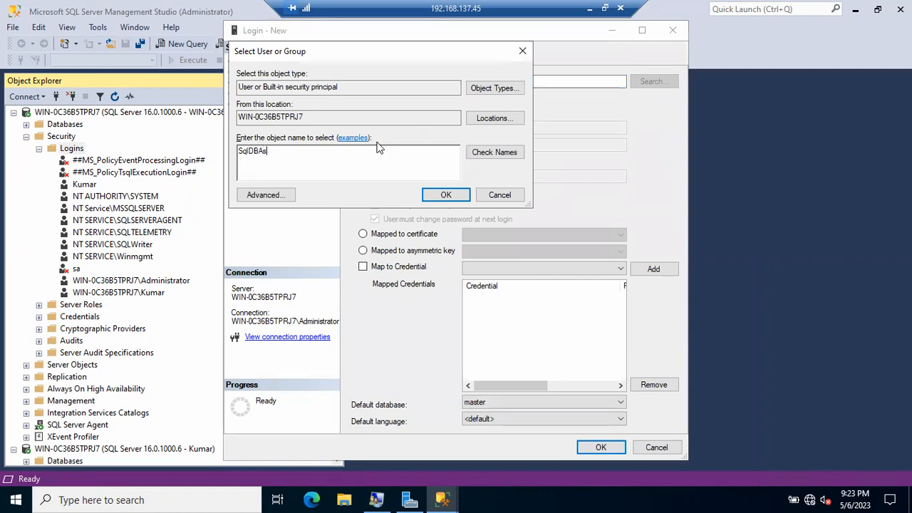
{"action": "left_click", "coordinate": [497, 152]}
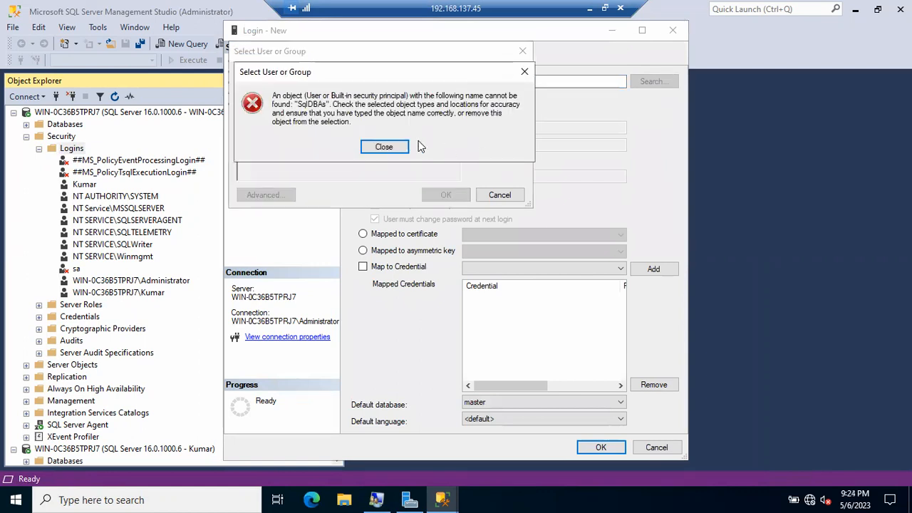
{"action": "left_click", "coordinate": [389, 147]}
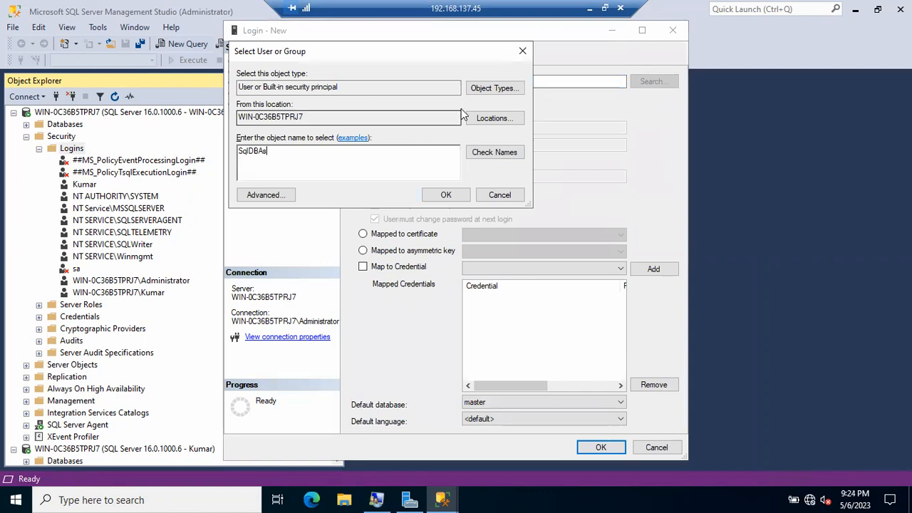
Include Groups in the search, resolve the local SqlDBAs group, and create the Windows login.
{"action": "left_click", "coordinate": [495, 88]}
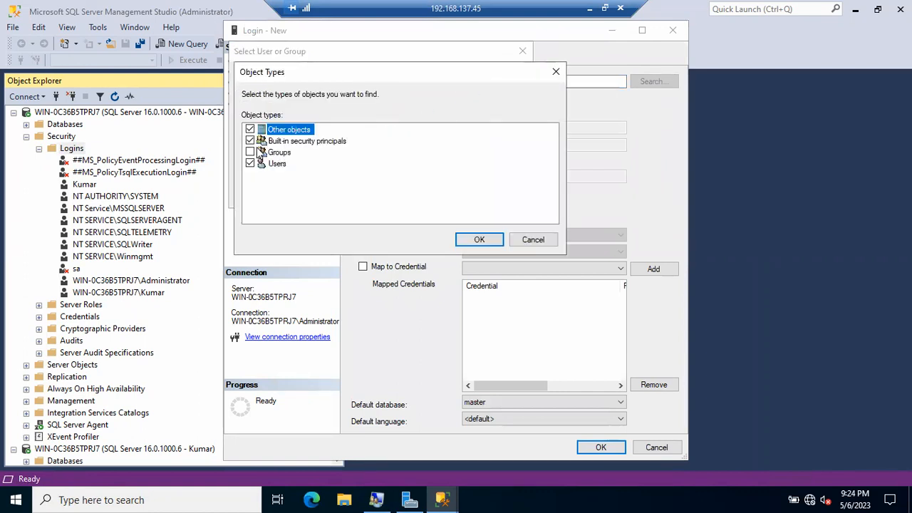
{"action": "left_click", "coordinate": [250, 152]}
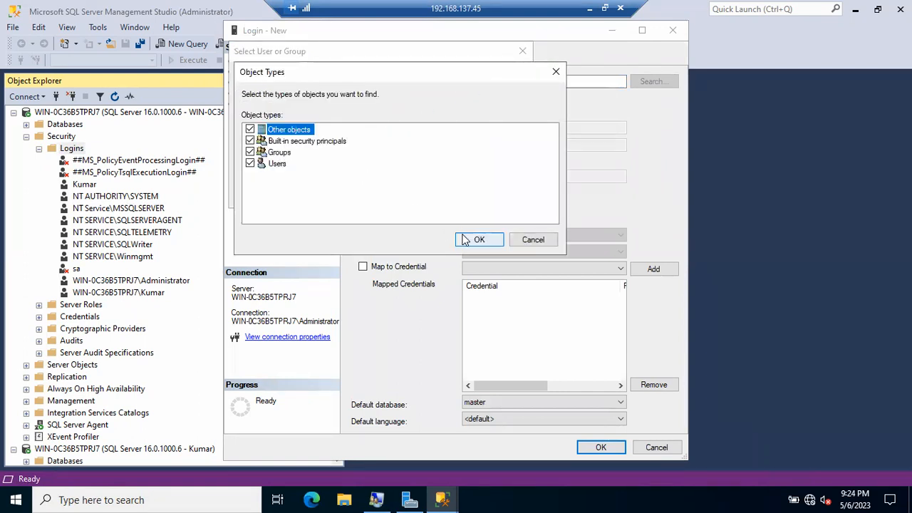
{"action": "left_click", "coordinate": [479, 240]}
{"action": "left_click", "coordinate": [492, 153]}
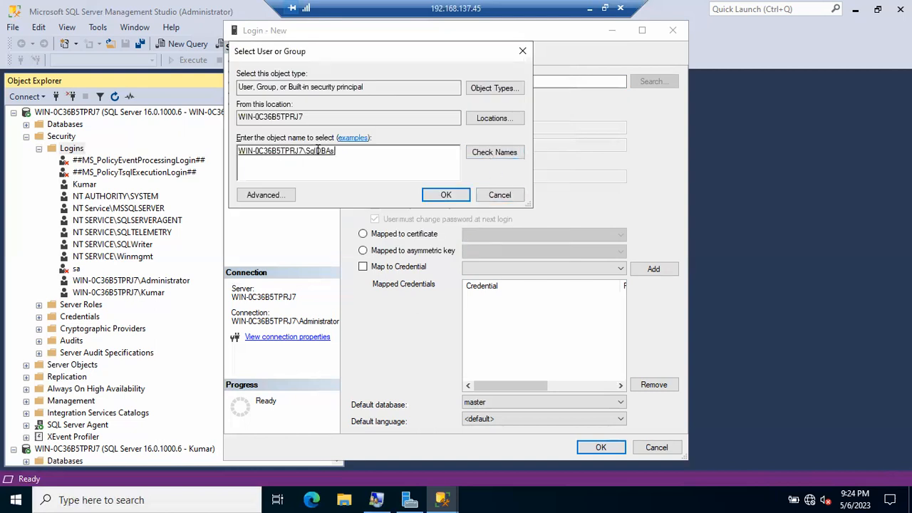
{"action": "left_click", "coordinate": [464, 200]}
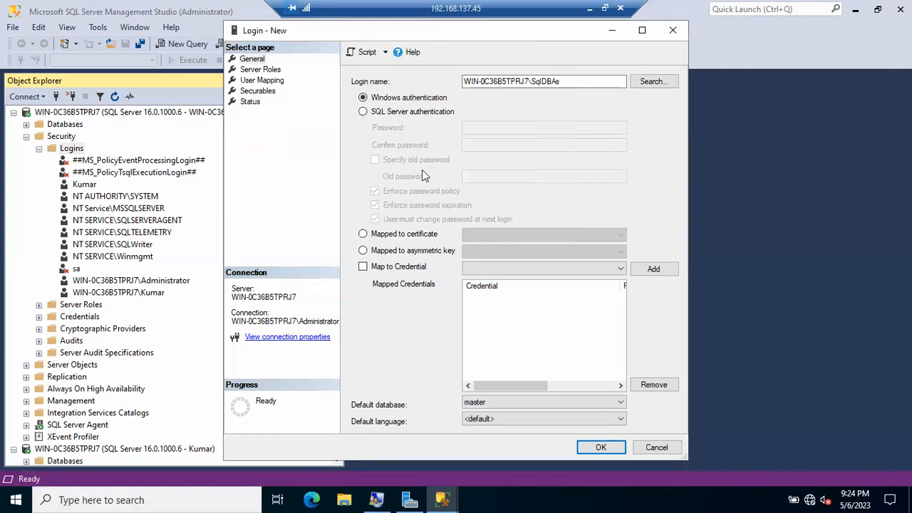
{"action": "left_click", "coordinate": [604, 448]}
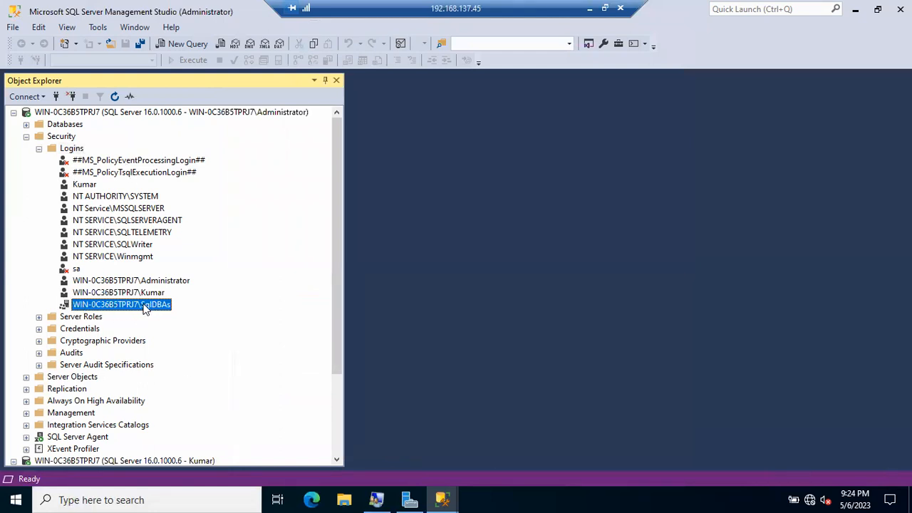
Dismiss the login-failed error, connect to the server, and widen Object Explorer to show its name.
{"action": "left_click", "coordinate": [442, 499]}
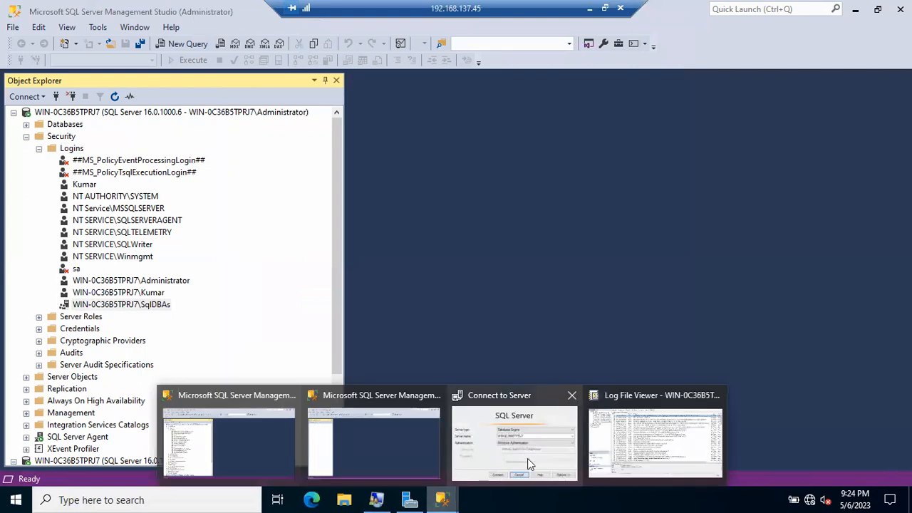
{"action": "left_click", "coordinate": [564, 454]}
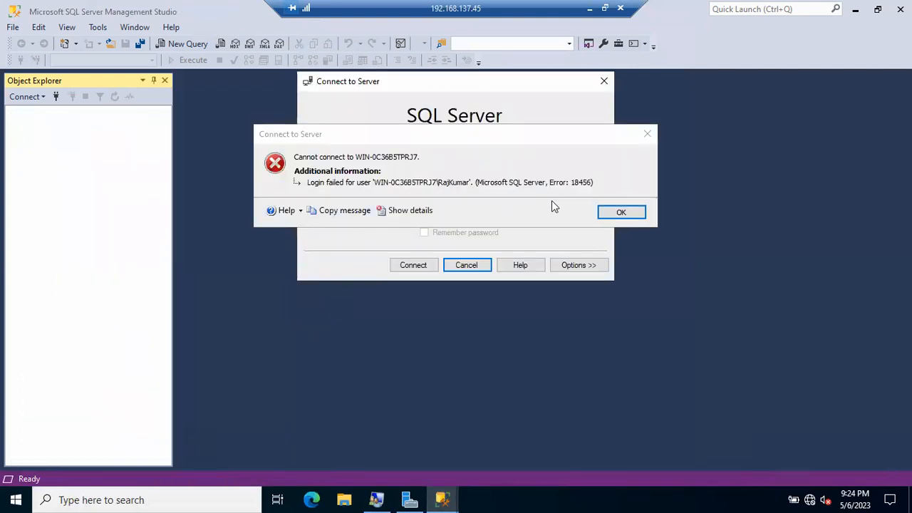
{"action": "left_click", "coordinate": [615, 216]}
{"action": "left_click", "coordinate": [413, 265]}
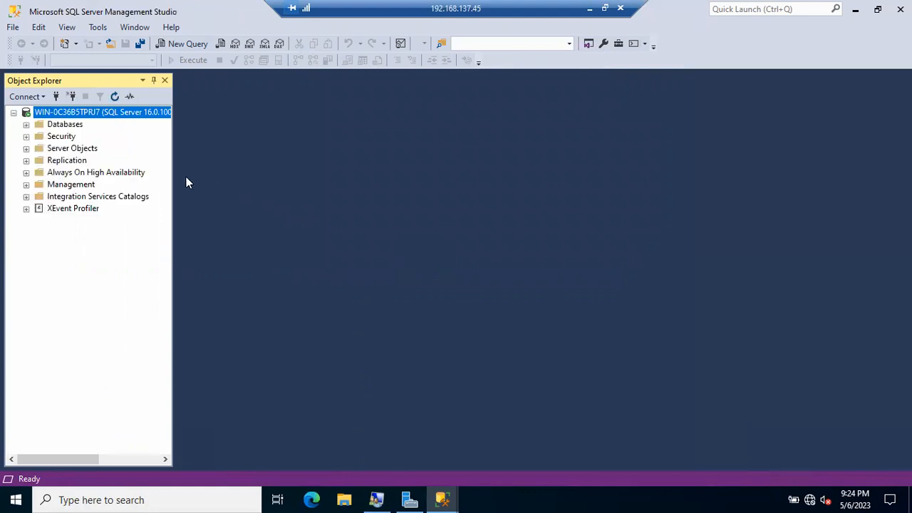
{"action": "left_click_drag", "start_coordinate": [173, 175], "coordinate": [238, 176]}
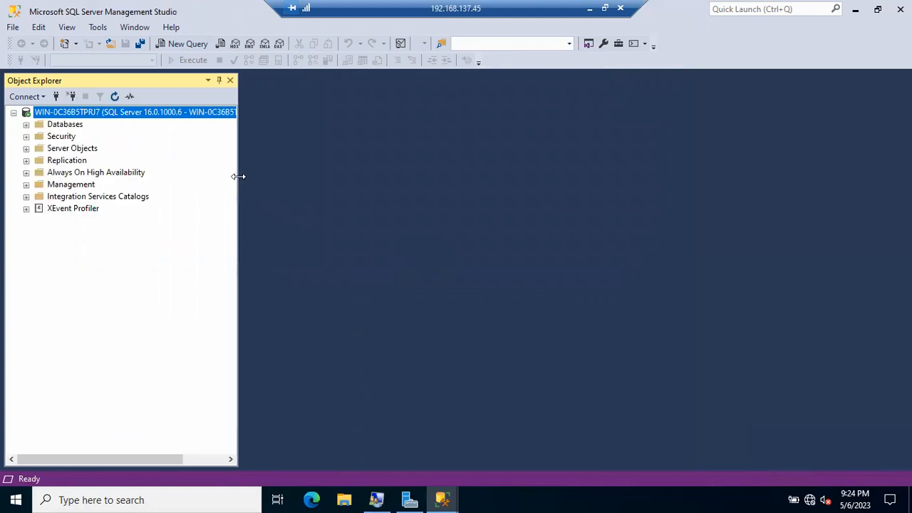
Switch between the Administrator and second Management Studio windows, then bring Local Users and Groups forward.
{"action": "left_click", "coordinate": [442, 500]}
{"action": "left_click", "coordinate": [291, 449]}
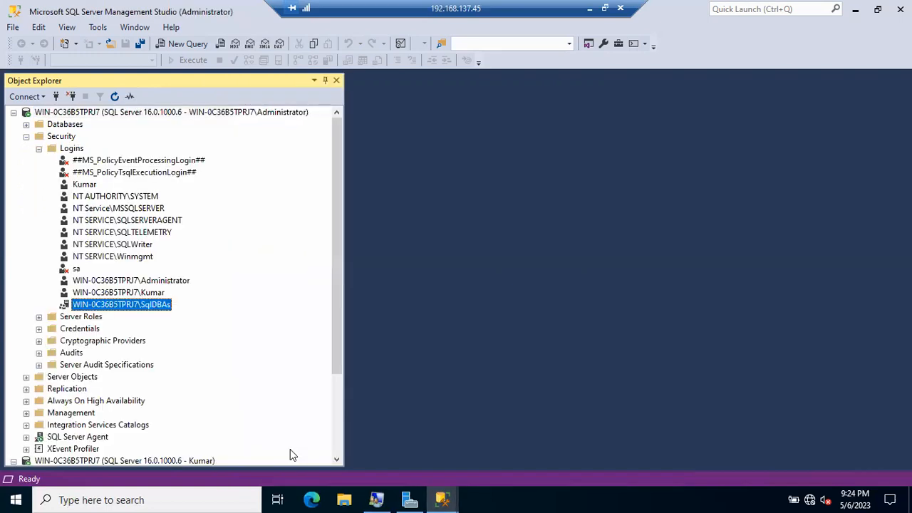
{"action": "mouse_move", "coordinate": [442, 499]}
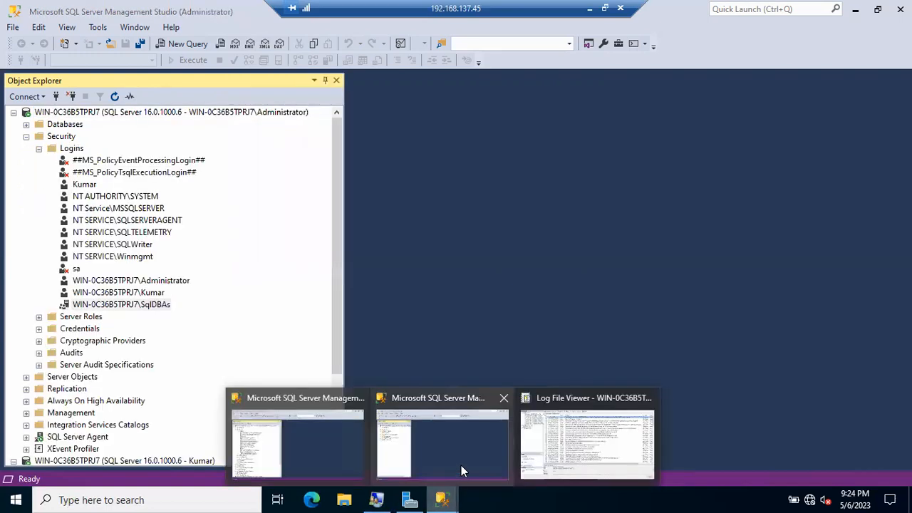
{"action": "left_click", "coordinate": [462, 467]}
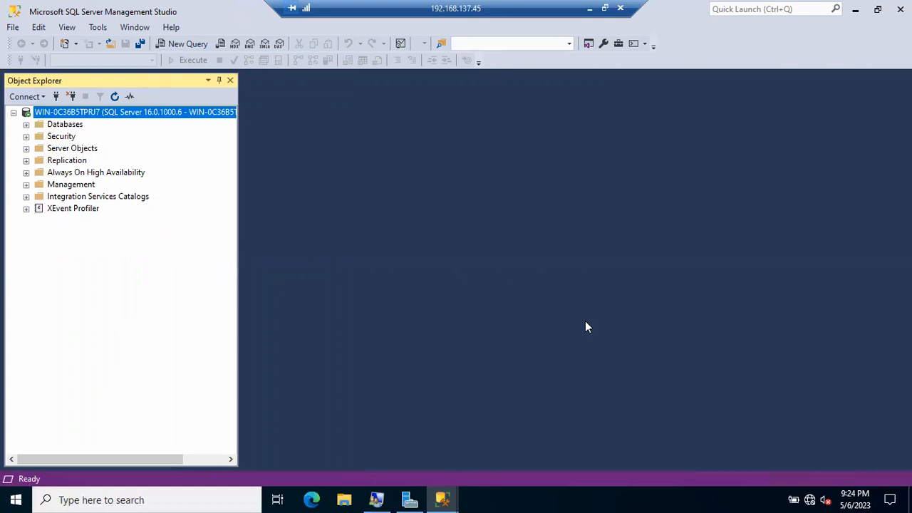
{"action": "left_click", "coordinate": [376, 500]}
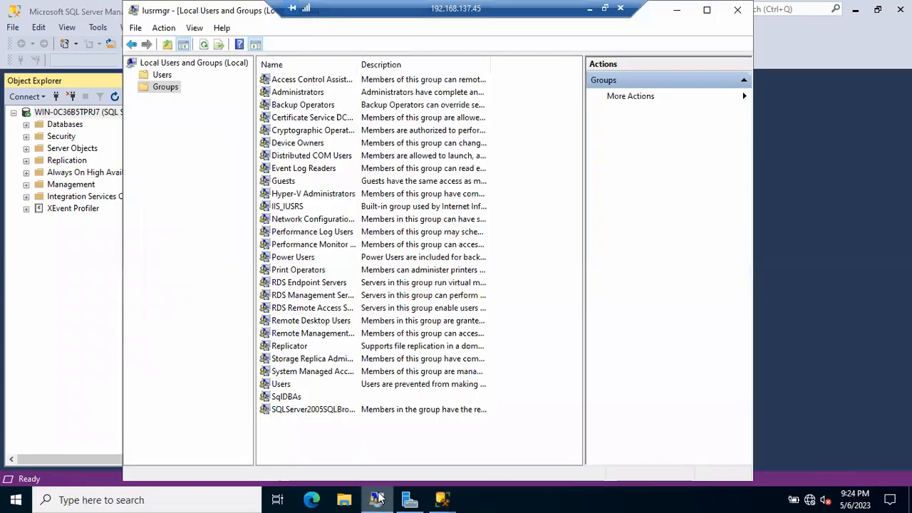
Remove the last-listed member from the SqlDBAs group, apply the change, and return to Management Studio.
{"action": "left_click", "coordinate": [286, 397]}
{"action": "double_click", "coordinate": [286, 397]}
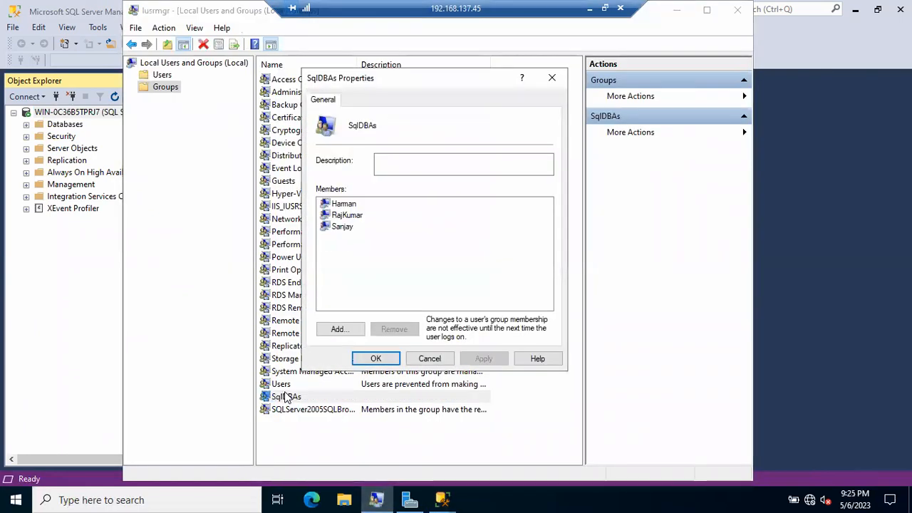
{"action": "left_click", "coordinate": [340, 230]}
{"action": "left_click", "coordinate": [394, 330]}
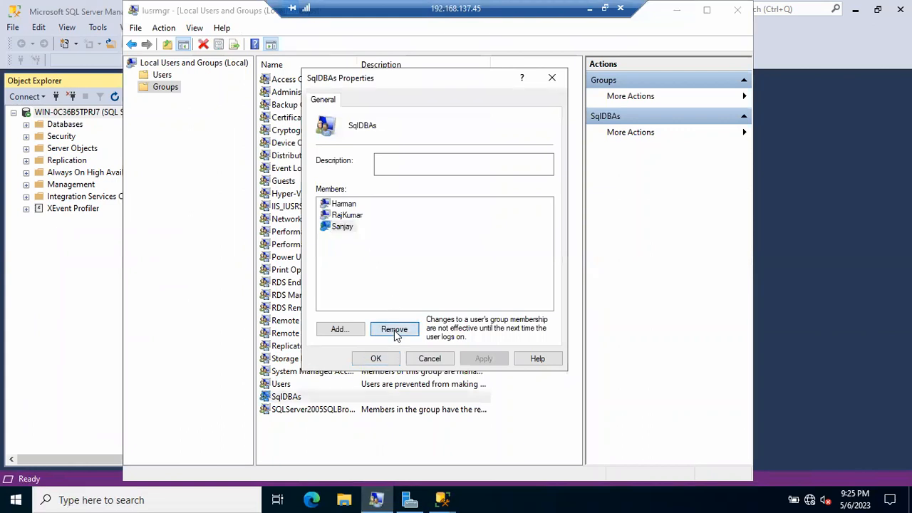
{"action": "left_click", "coordinate": [484, 361]}
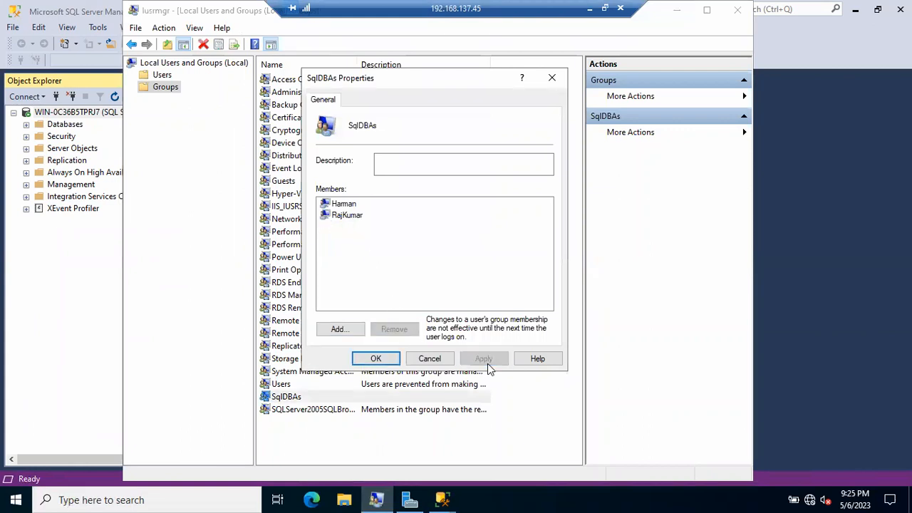
{"action": "left_click", "coordinate": [376, 359]}
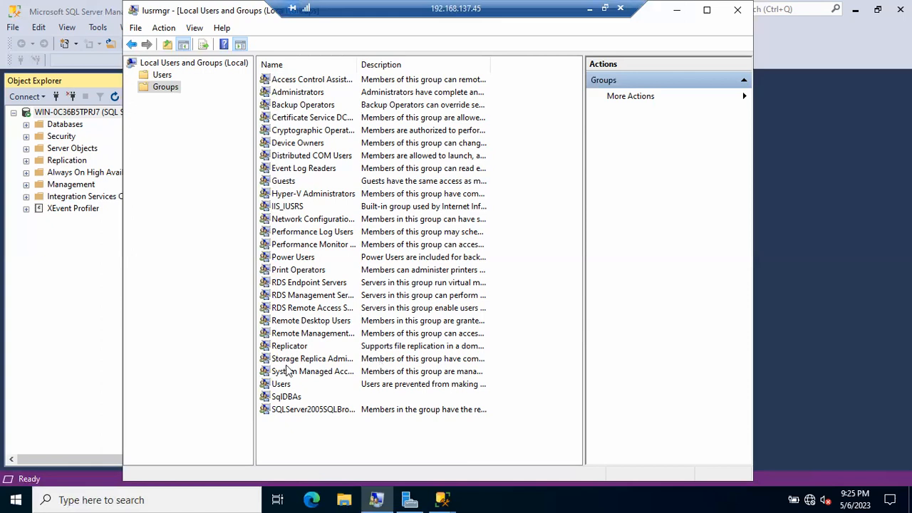
{"action": "left_click", "coordinate": [57, 335]}
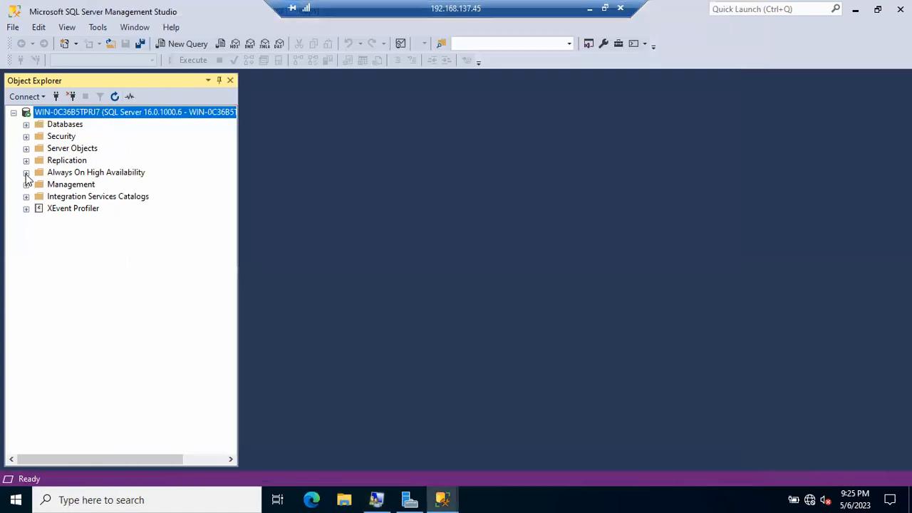
Expand Security > Logins in the new connection, then switch to the Administrator window's login list.
{"action": "left_click", "coordinate": [25, 136]}
{"action": "left_click", "coordinate": [38, 148]}
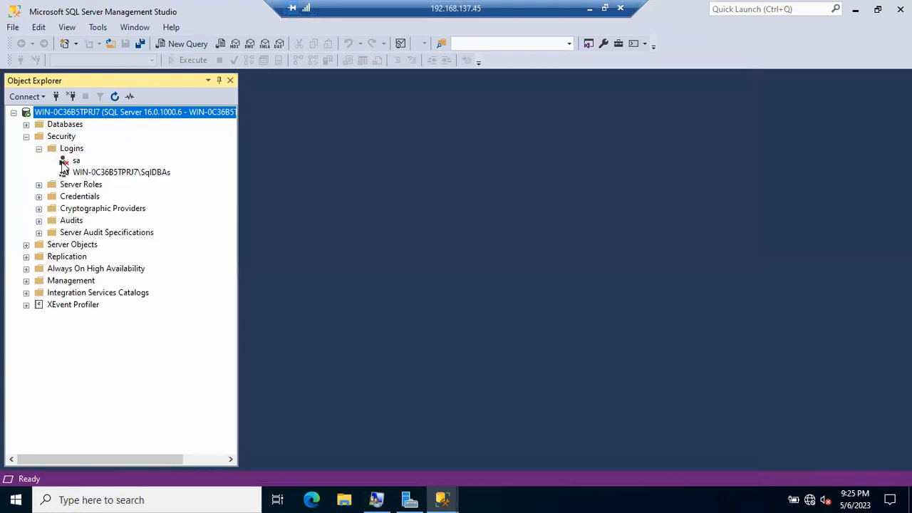
{"action": "left_click", "coordinate": [442, 500]}
{"action": "left_click", "coordinate": [322, 443]}
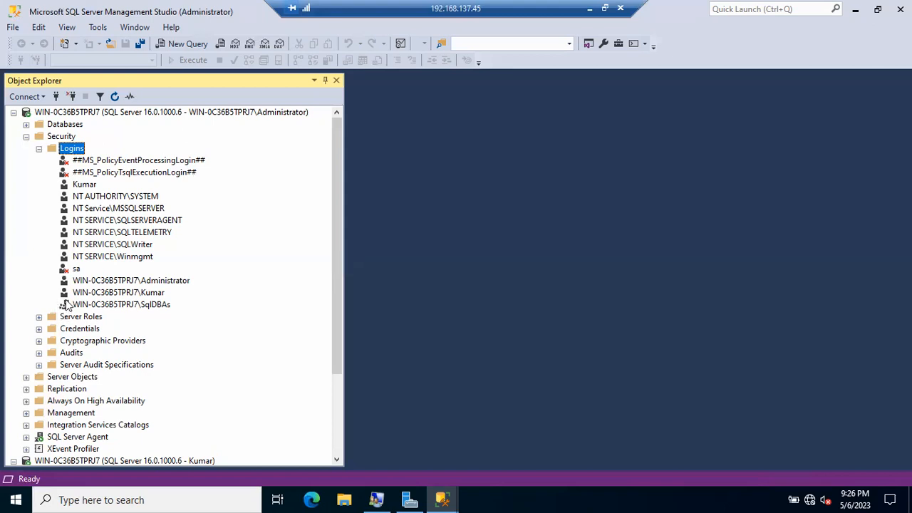
Review the Windows and SQL logins, then the bulkadmin and dbcreator fixed server roles.
{"action": "left_click", "coordinate": [134, 292]}
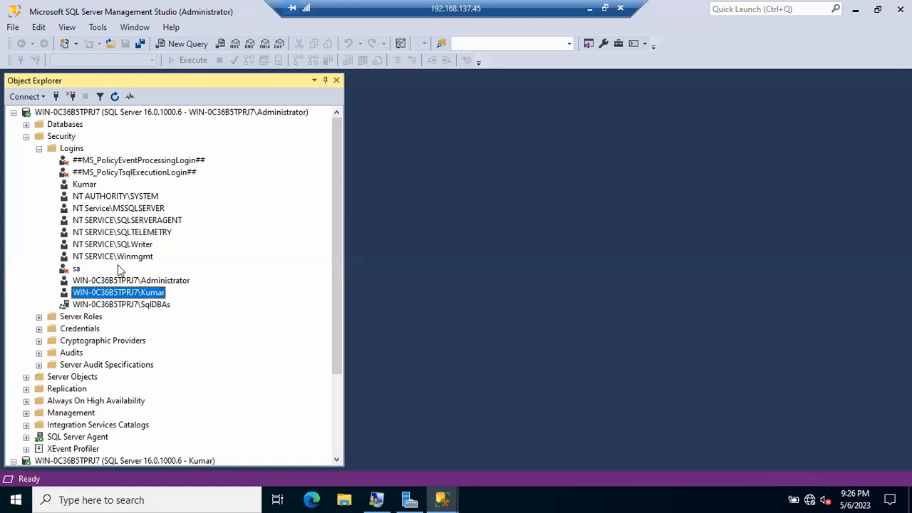
{"action": "left_click", "coordinate": [80, 186]}
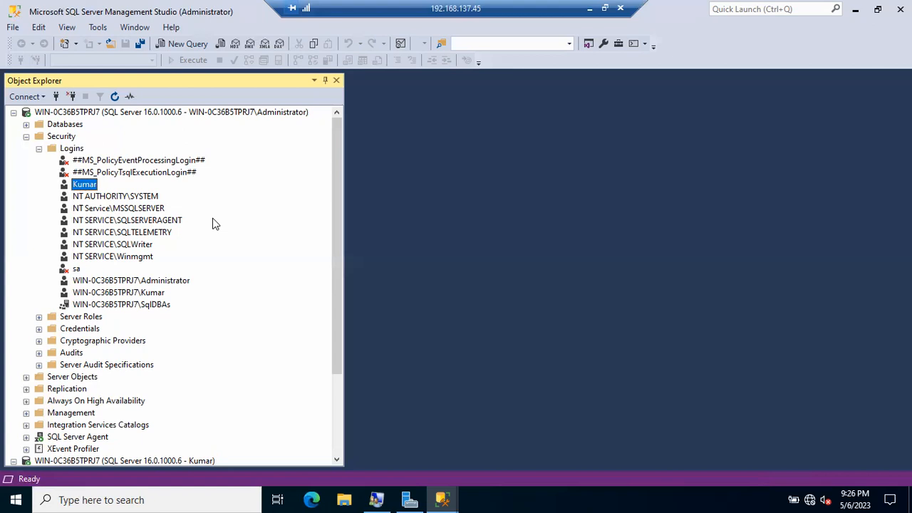
{"action": "left_click", "coordinate": [40, 148]}
{"action": "left_click", "coordinate": [39, 161]}
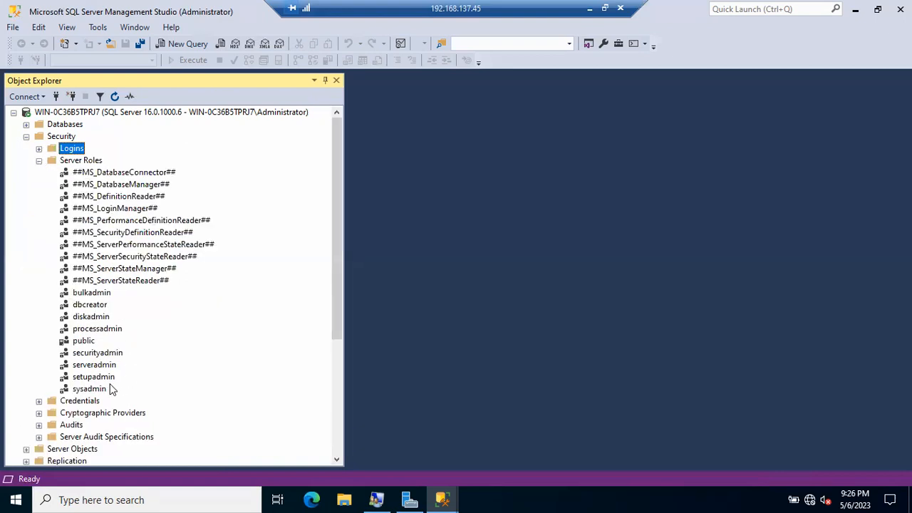
{"action": "left_click", "coordinate": [89, 298]}
{"action": "left_click", "coordinate": [88, 306]}
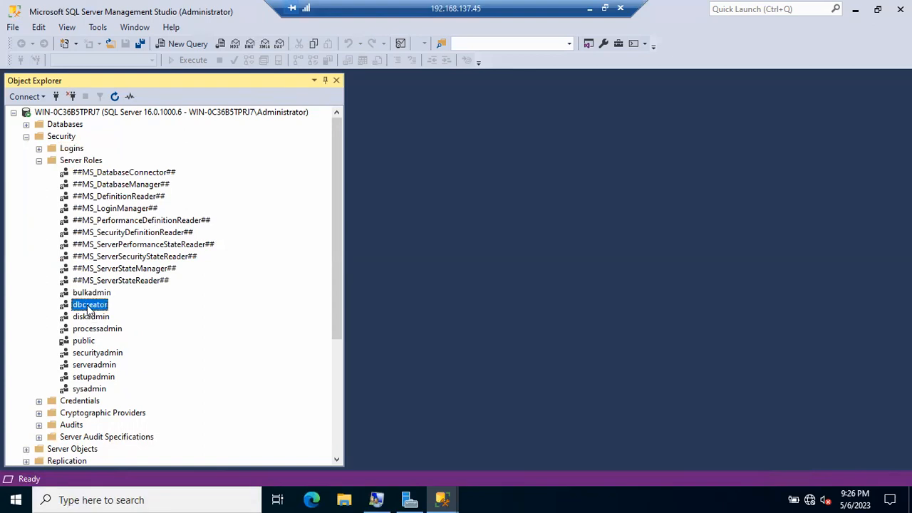
{"action": "left_click", "coordinate": [39, 160]}
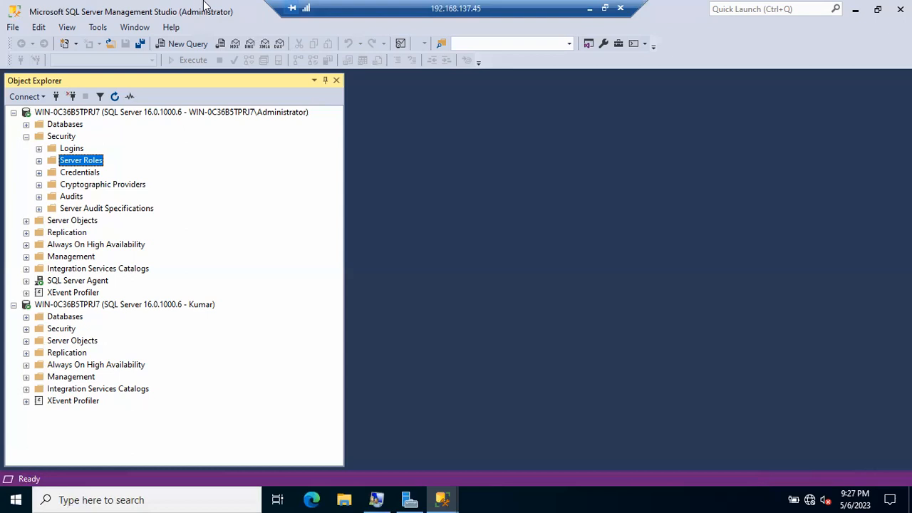
Minimize the remote desktop session and Notepad to show the Batch49 diagram in diagrams.net.
{"action": "left_click", "coordinate": [590, 9]}
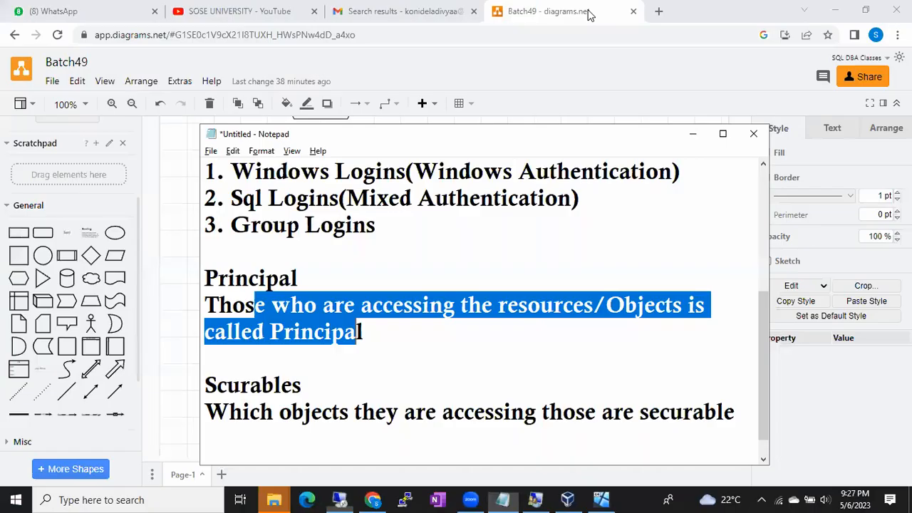
{"action": "left_click", "coordinate": [692, 133]}
{"action": "left_click", "coordinate": [565, 259]}
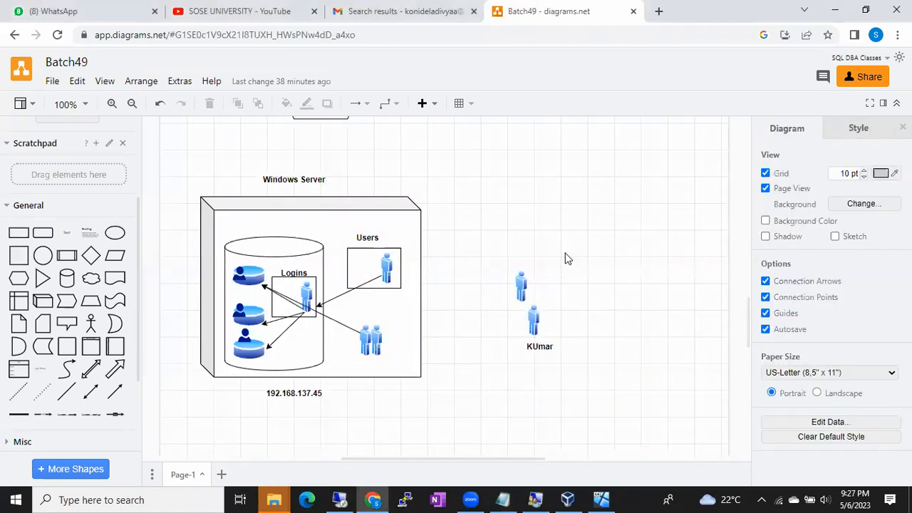